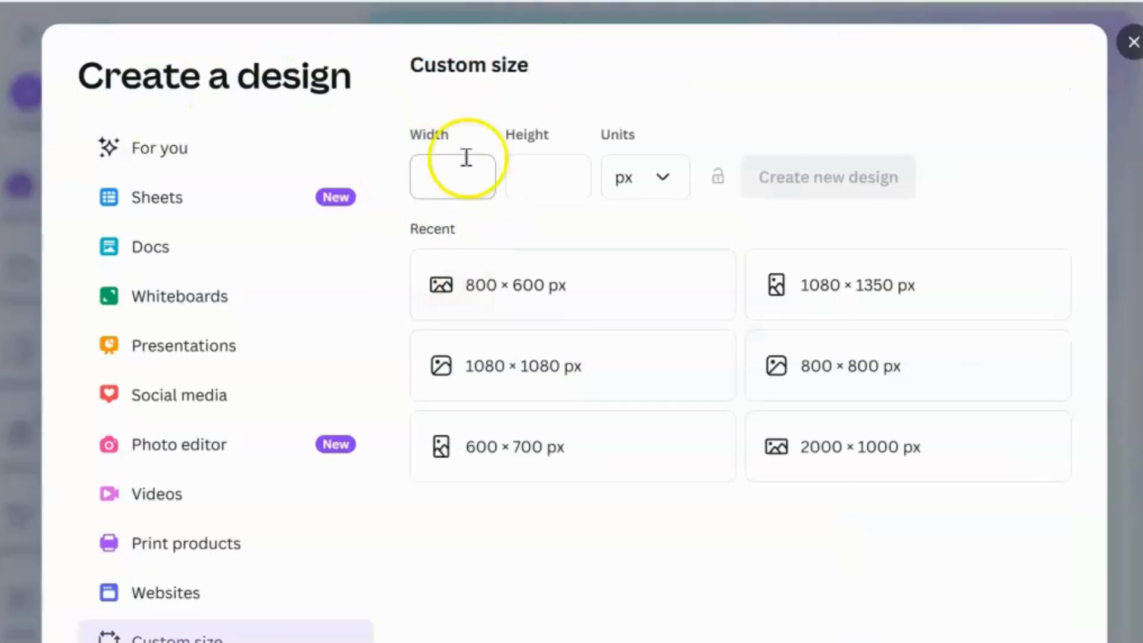
Create a new custom-size design 1080 px wide and 1350 px high
text(80)
click(535, 181)
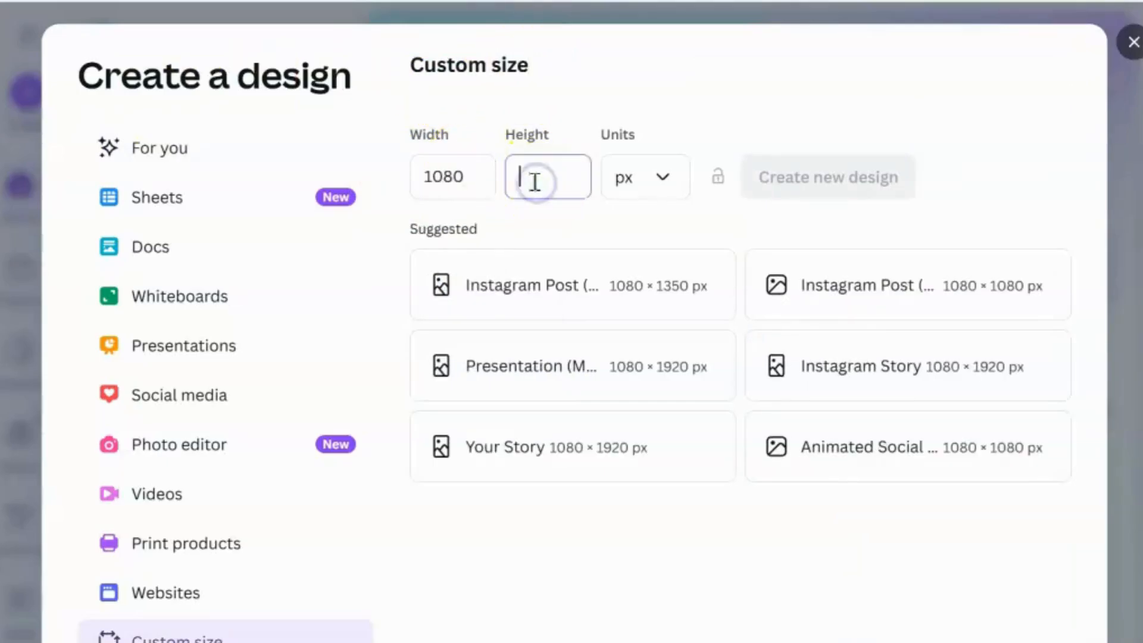
text(1350)
click(879, 181)
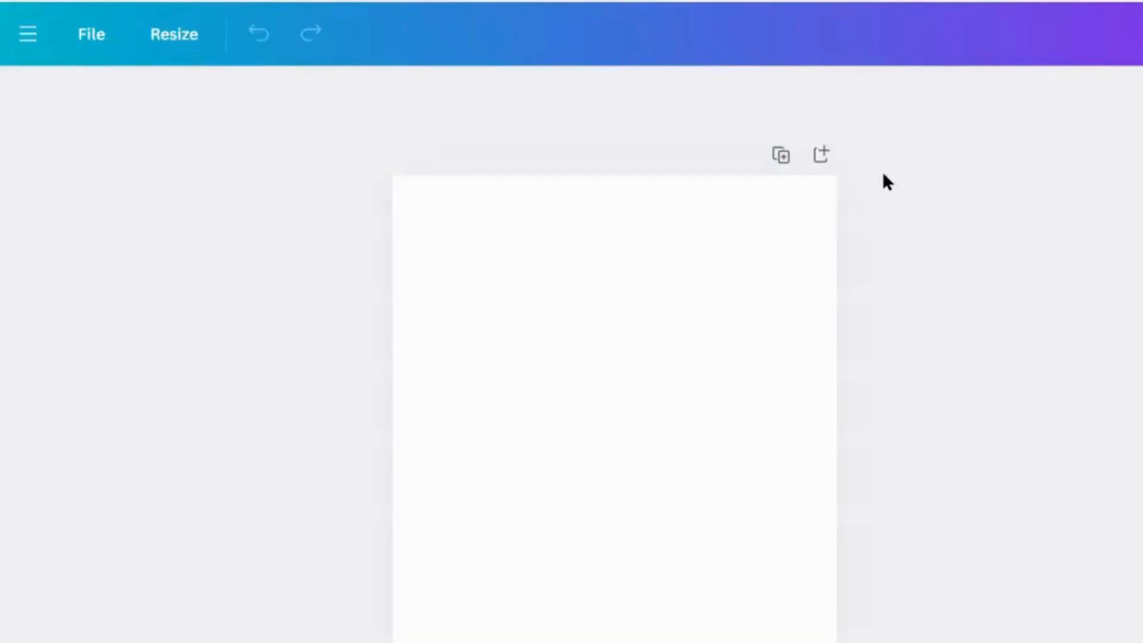
click(777, 306)
click(891, 264)
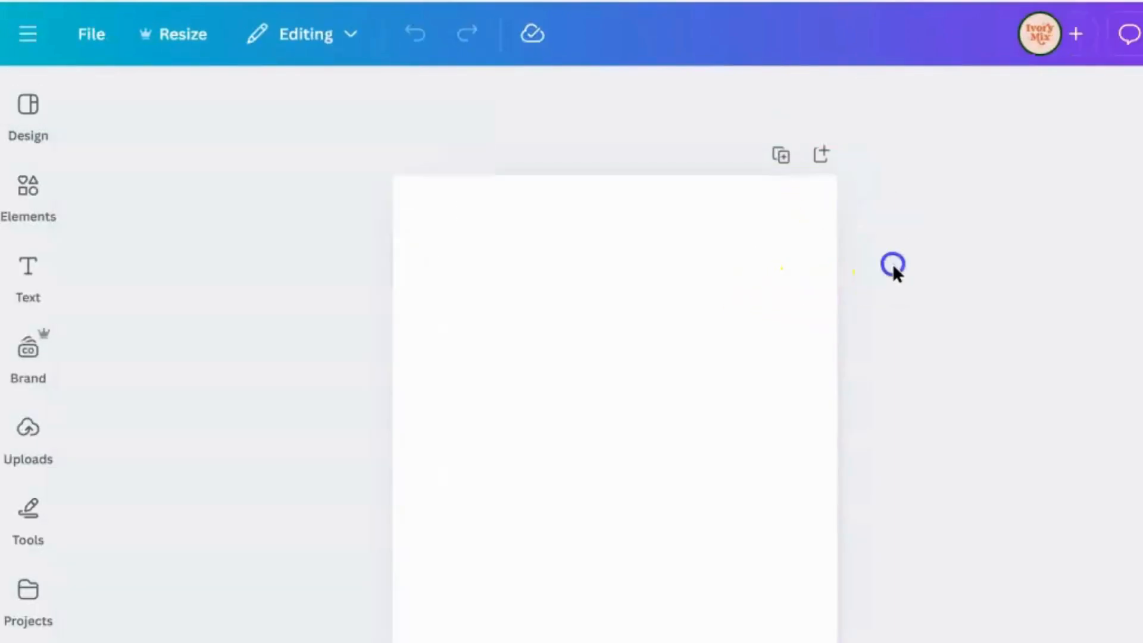
click(813, 476)
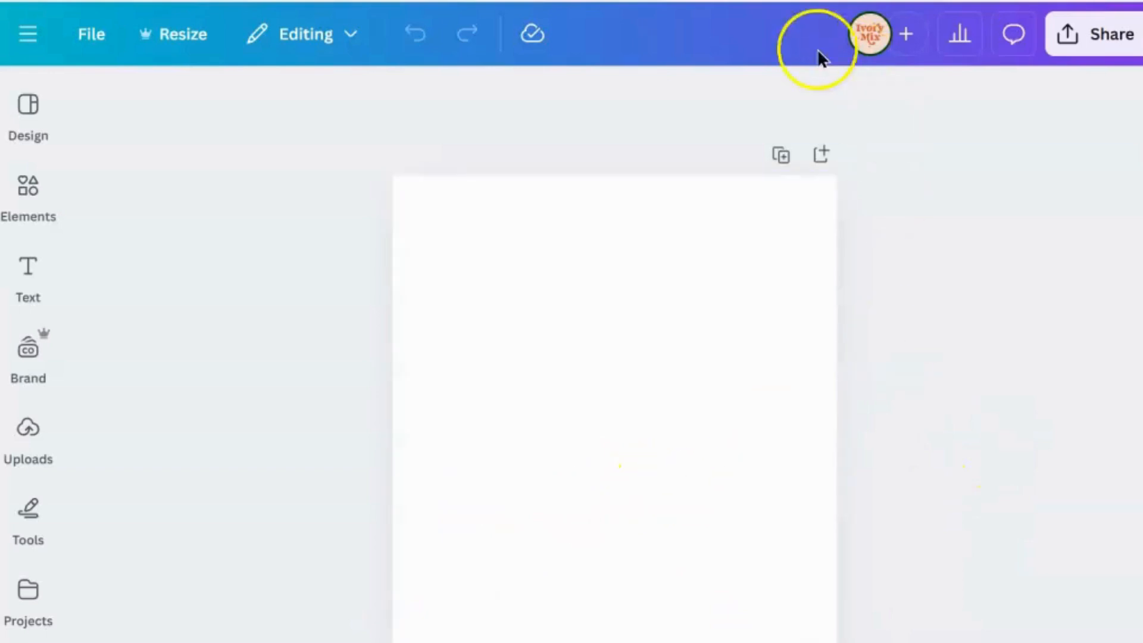
click(729, 262)
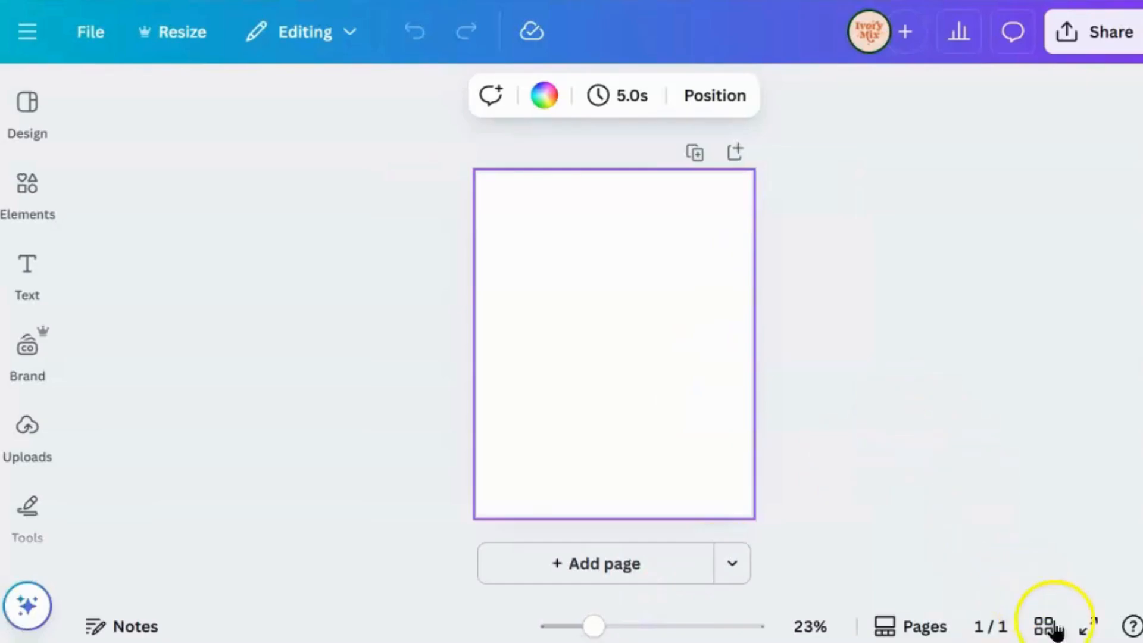
Show the design's pages as a grid and add two blank pages after page 1
click(1042, 624)
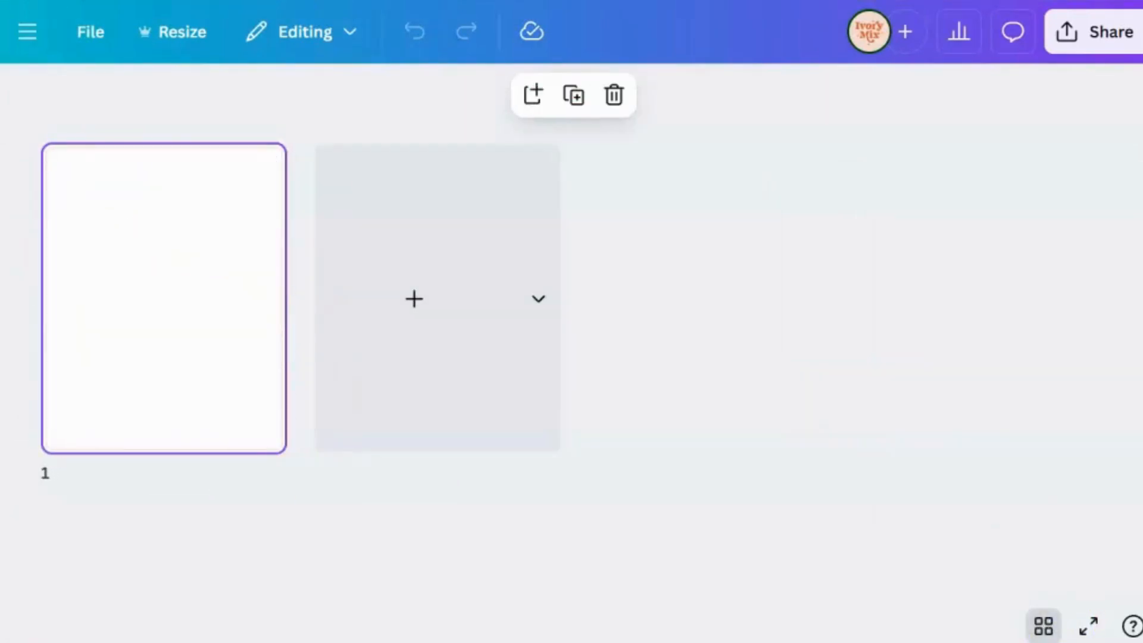
click(417, 373)
click(706, 333)
Open page 1, set its background to the pale green #d8ddca from the brand kit, and apply that colour change to all pages
click(145, 281)
double_click(123, 280)
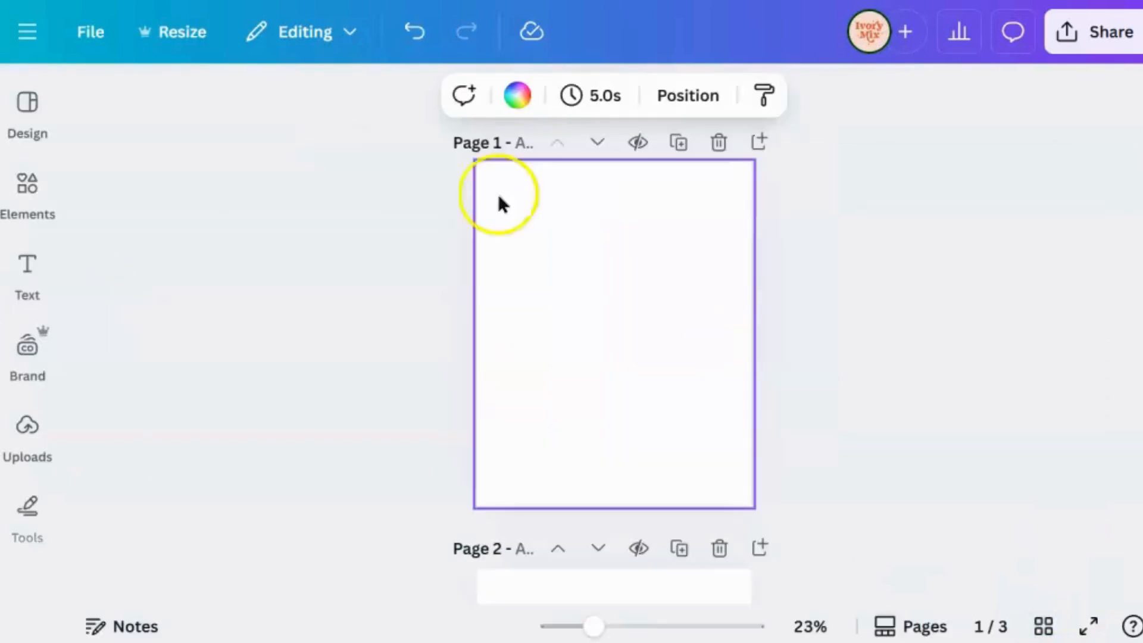
click(518, 97)
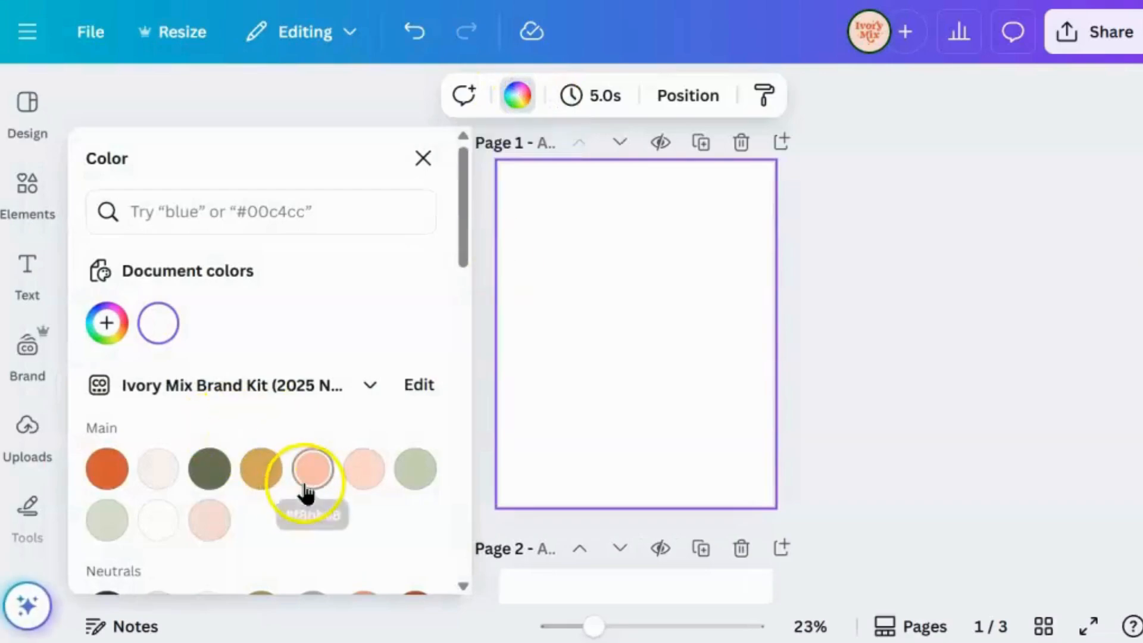
click(115, 521)
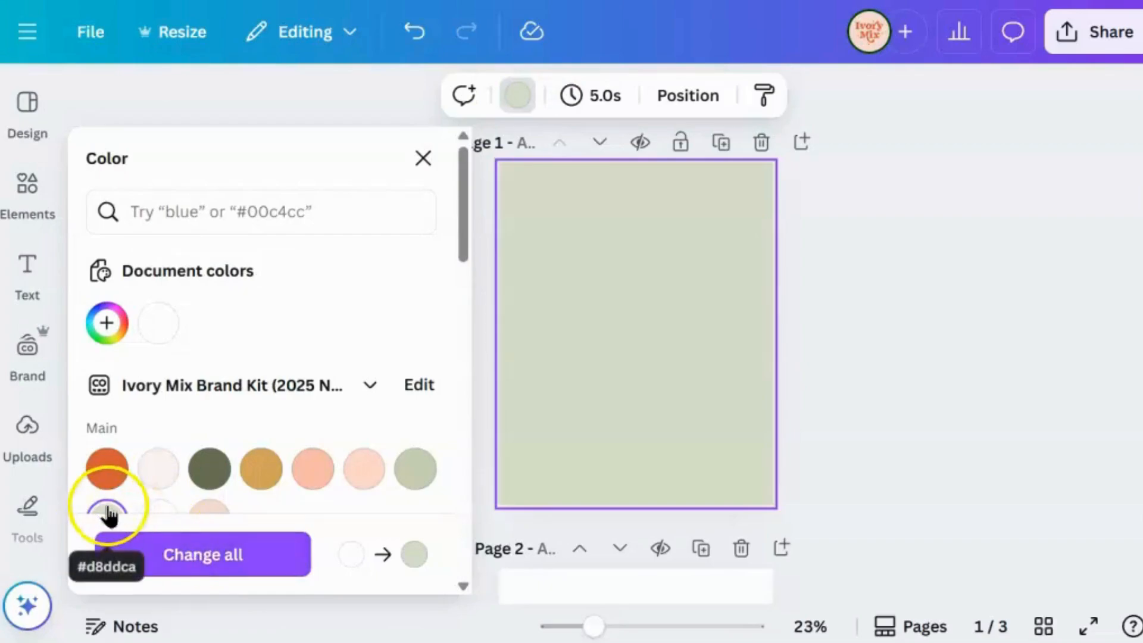
click(199, 554)
click(951, 337)
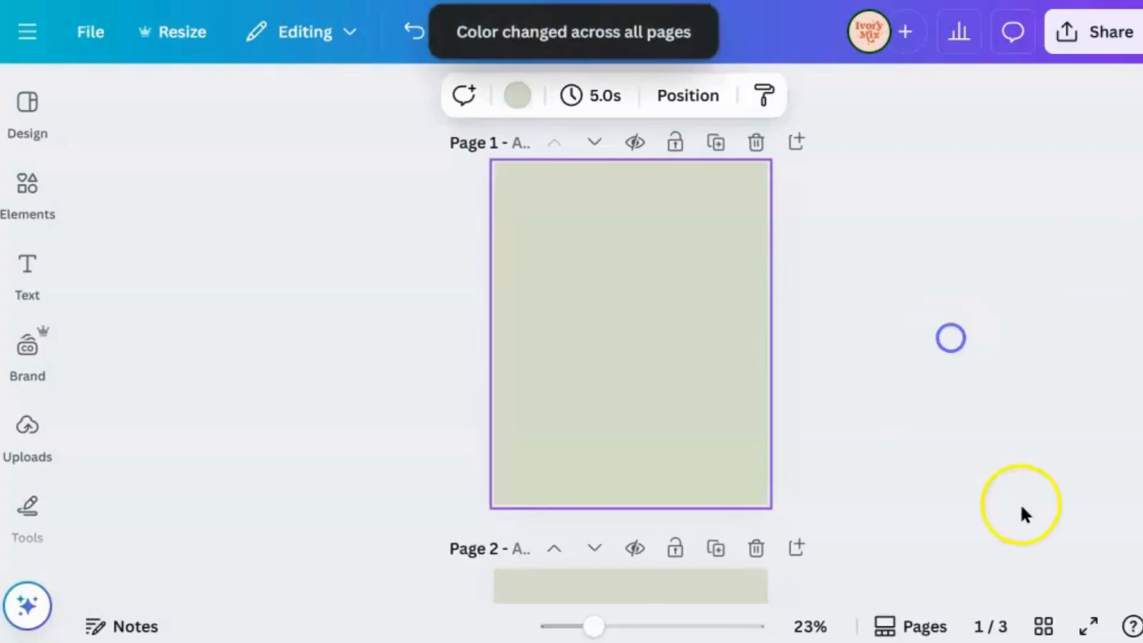
Return to the page grid and add pages 4 and 5 with the same pale green background
click(1042, 625)
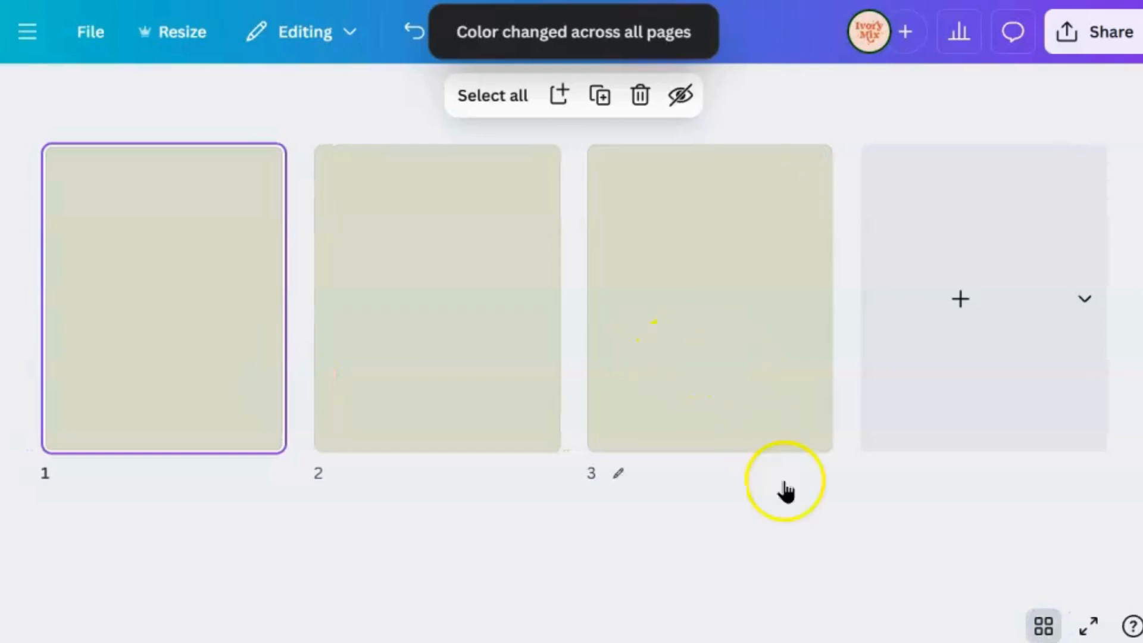
click(709, 324)
click(959, 292)
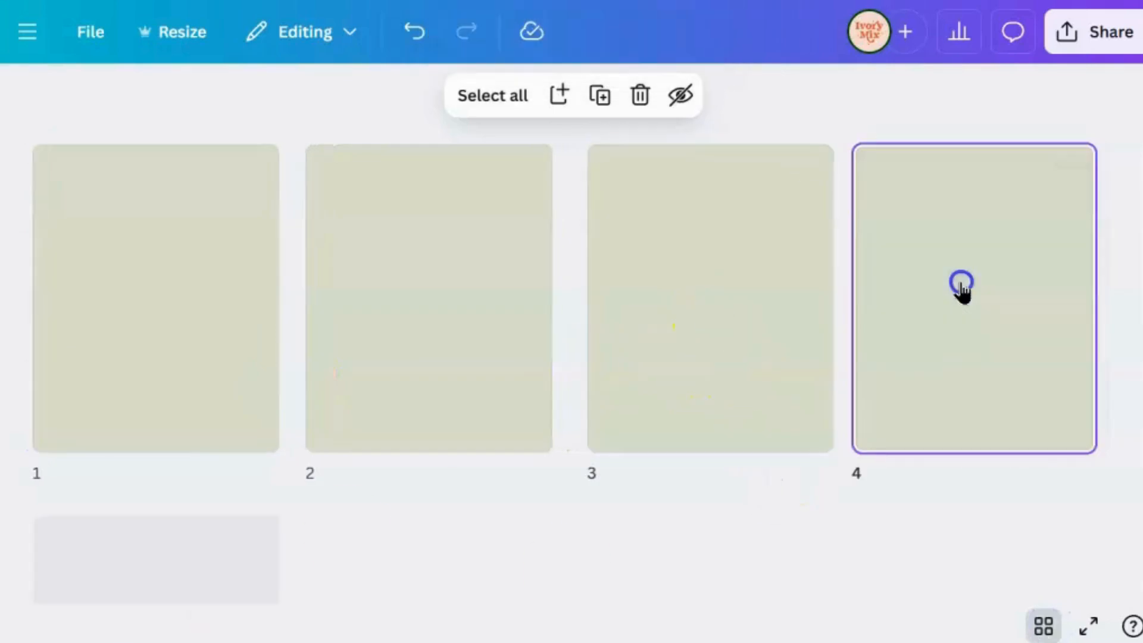
click(137, 580)
scroll(637, 500, down, 5)
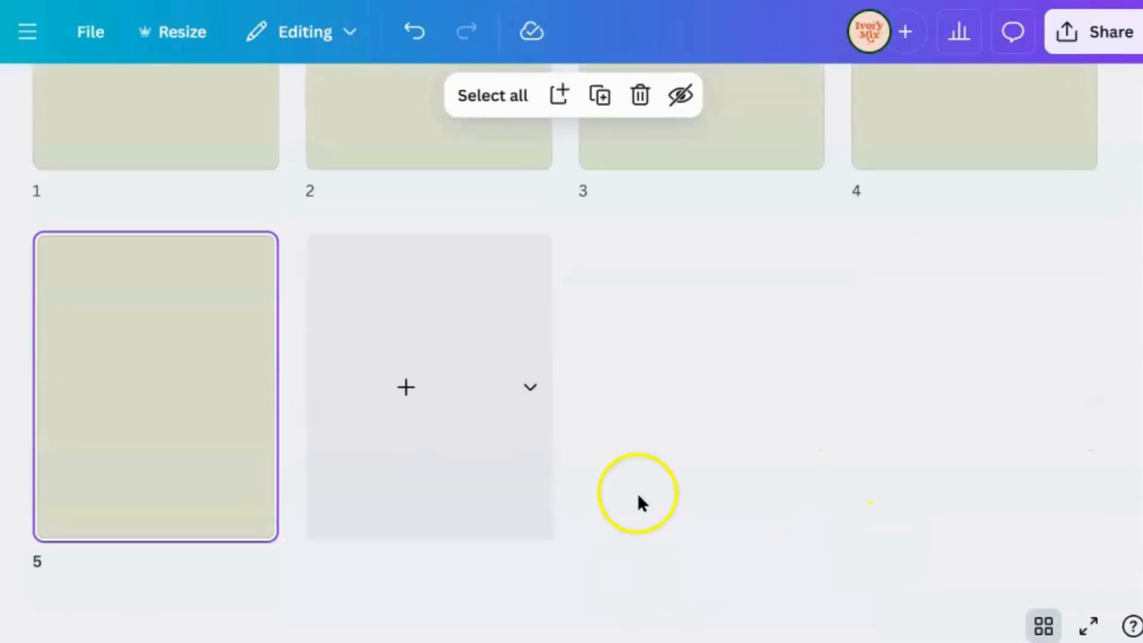
scroll(639, 485, up, 5)
click(84, 351)
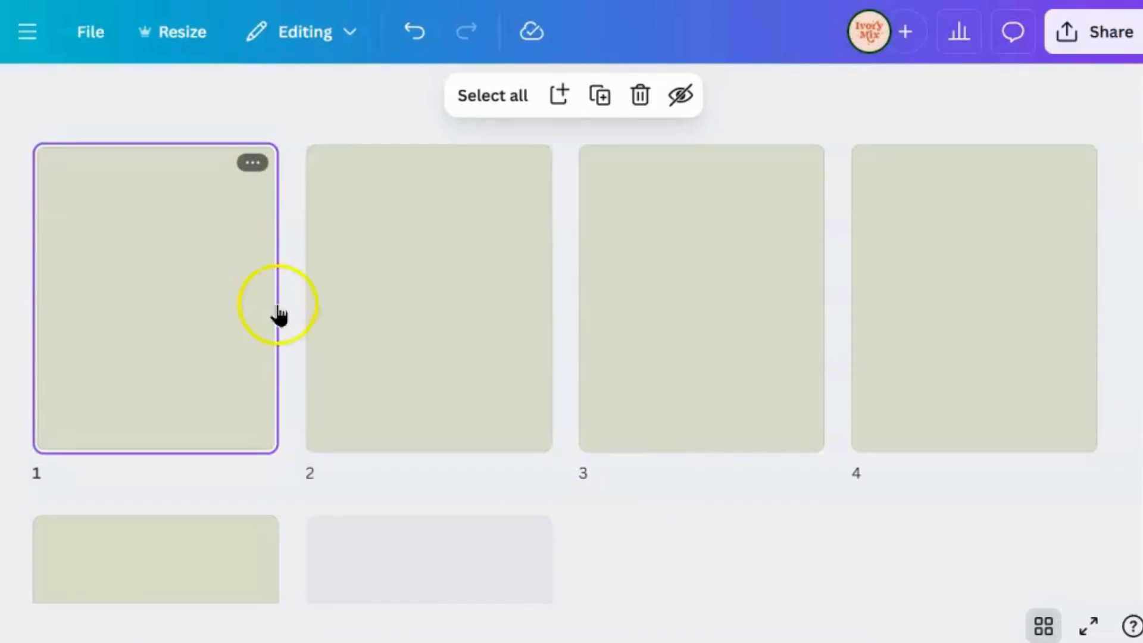
scroll(719, 382, down, 5)
scroll(721, 384, up, 2)
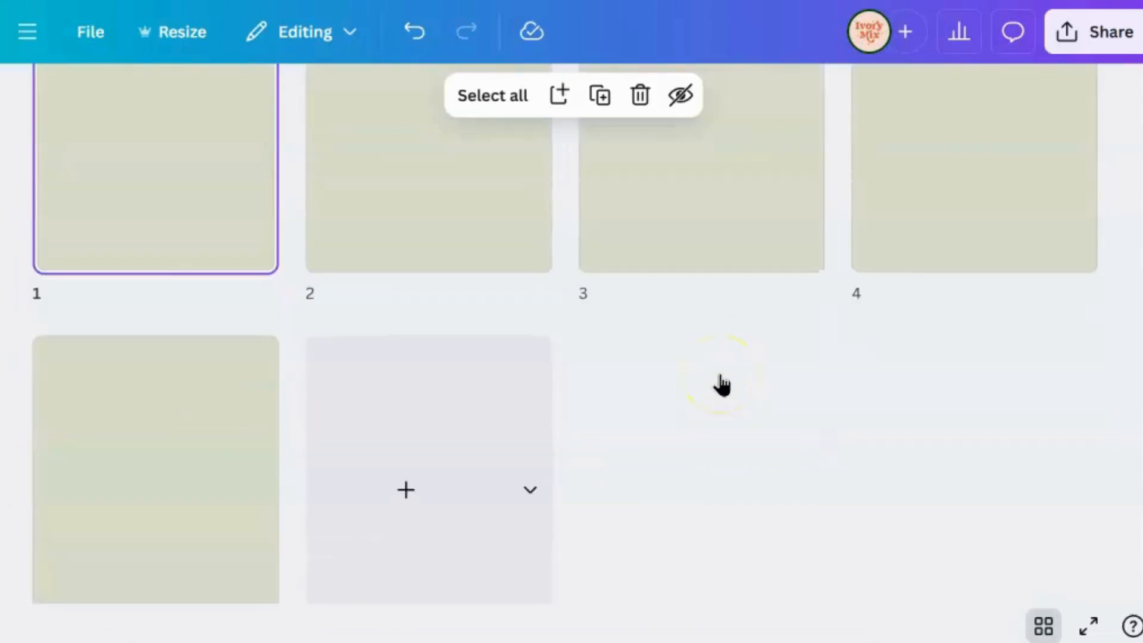
scroll(722, 384, up, 3)
click(216, 212)
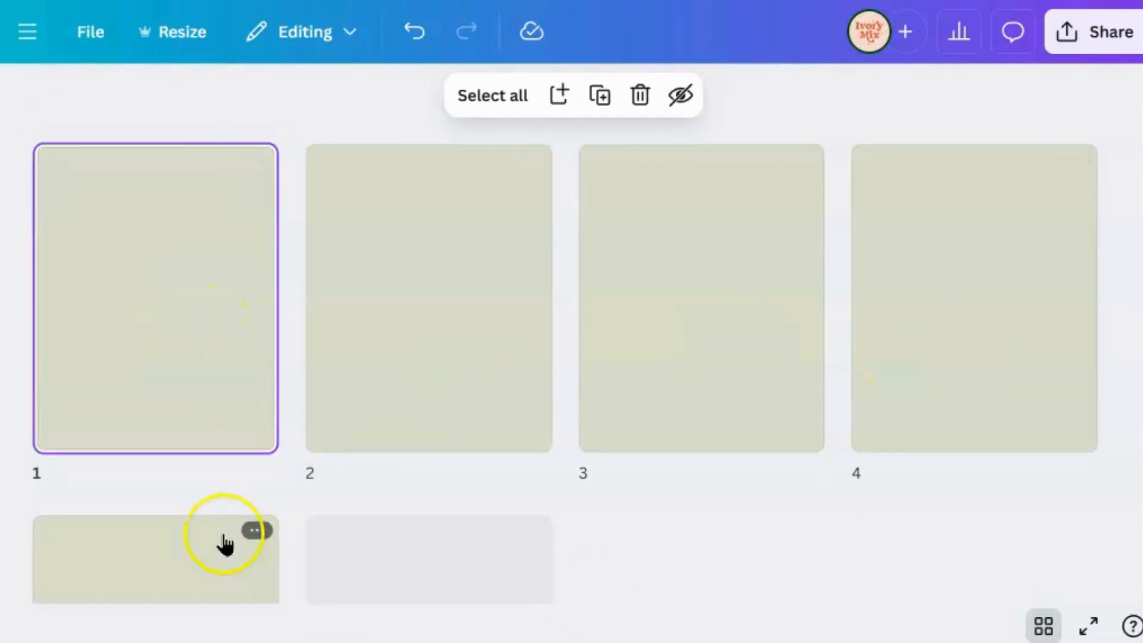
click(216, 173)
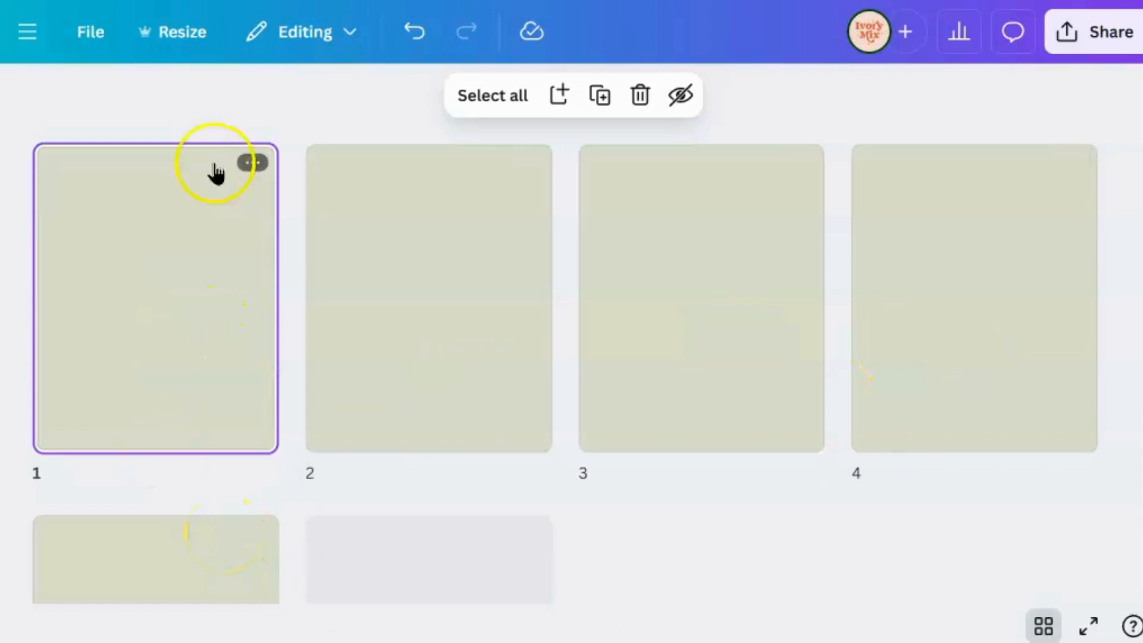
click(38, 37)
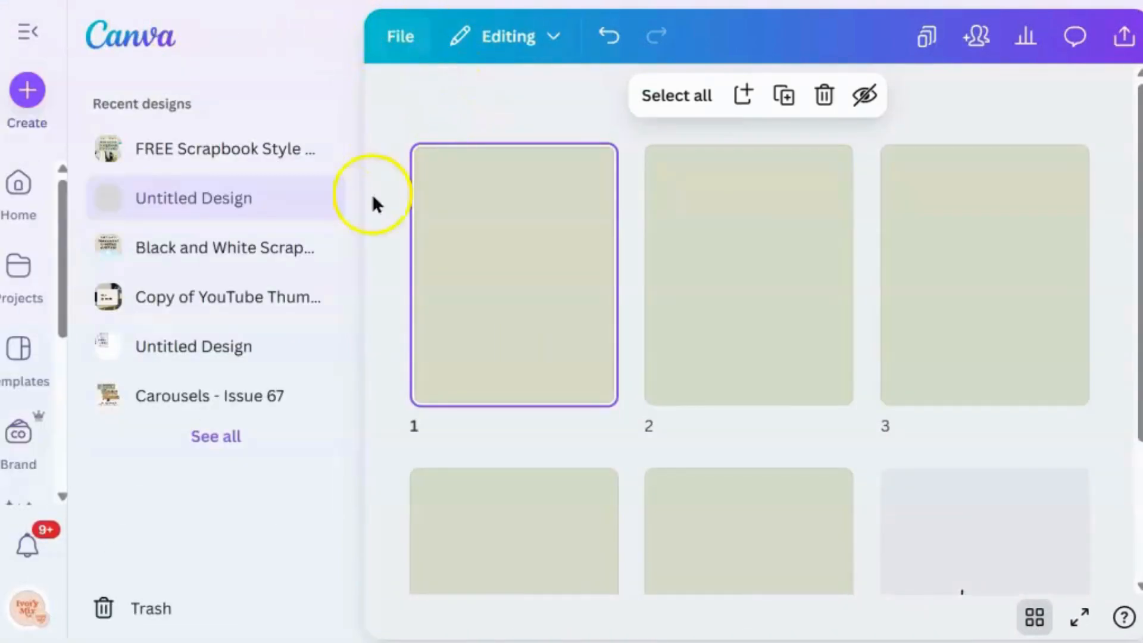
click(475, 85)
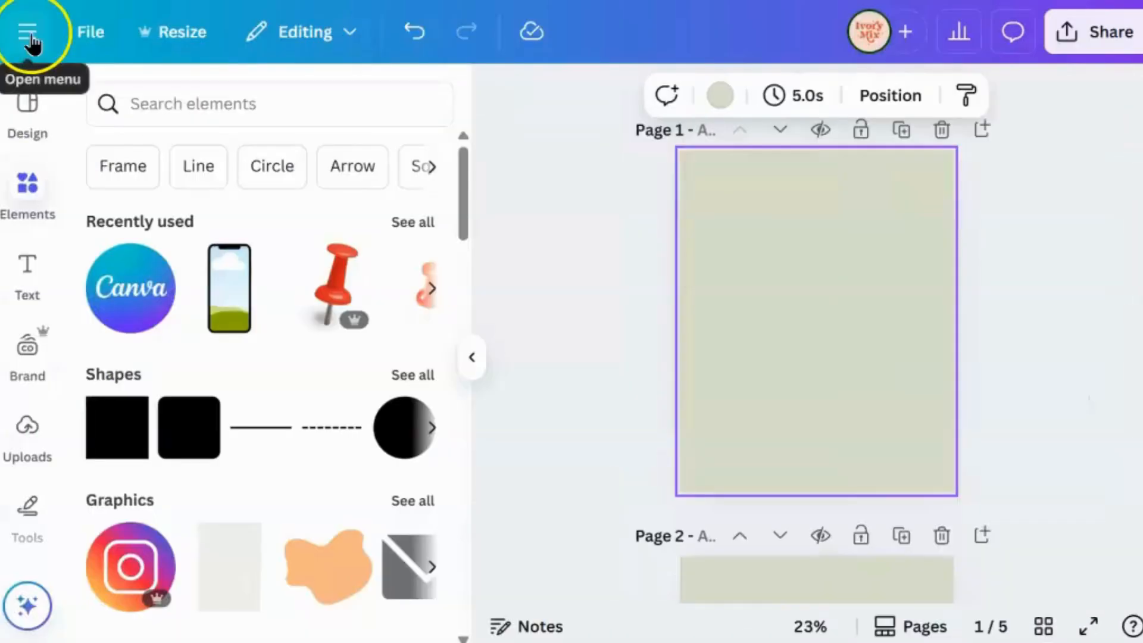
click(29, 33)
click(29, 34)
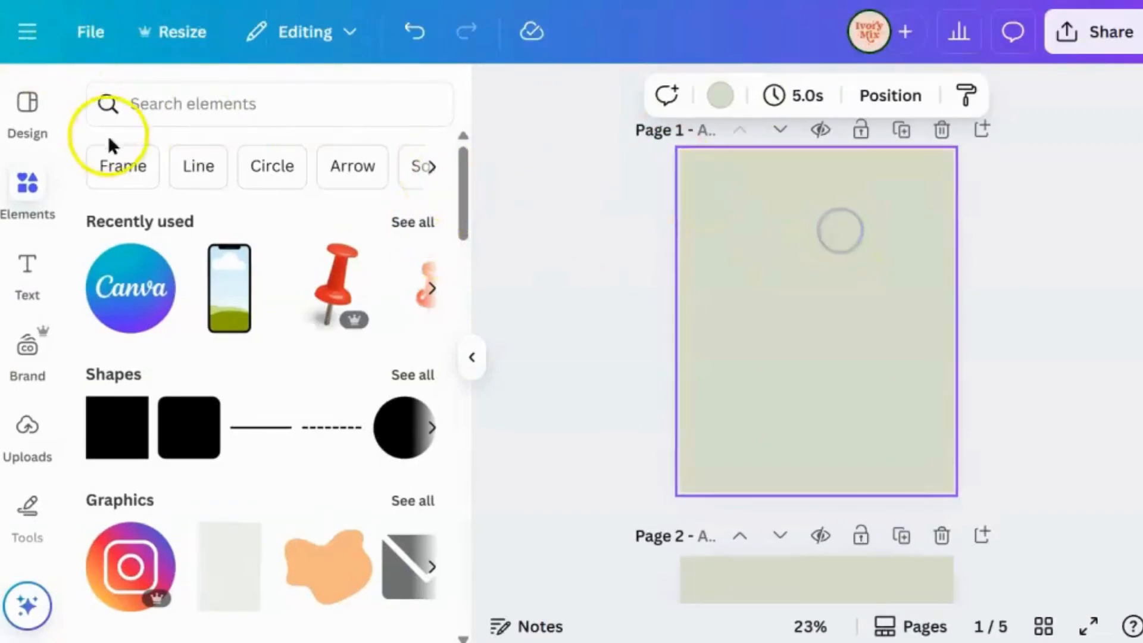
Search the element library for "cutout"
click(164, 98)
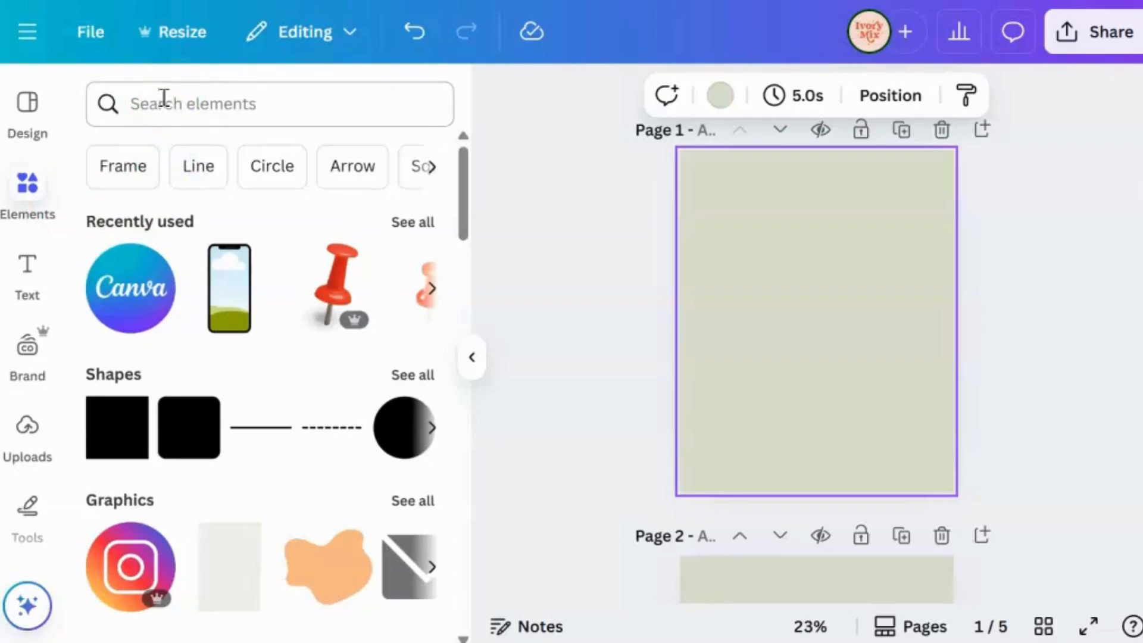
click(163, 98)
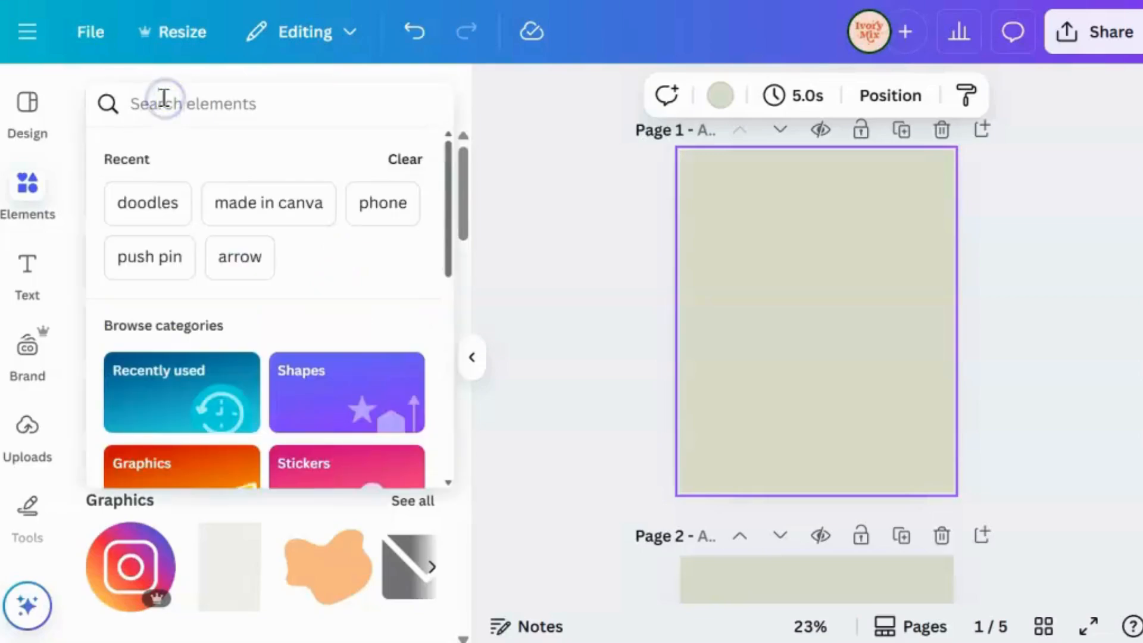
text(cutouts)
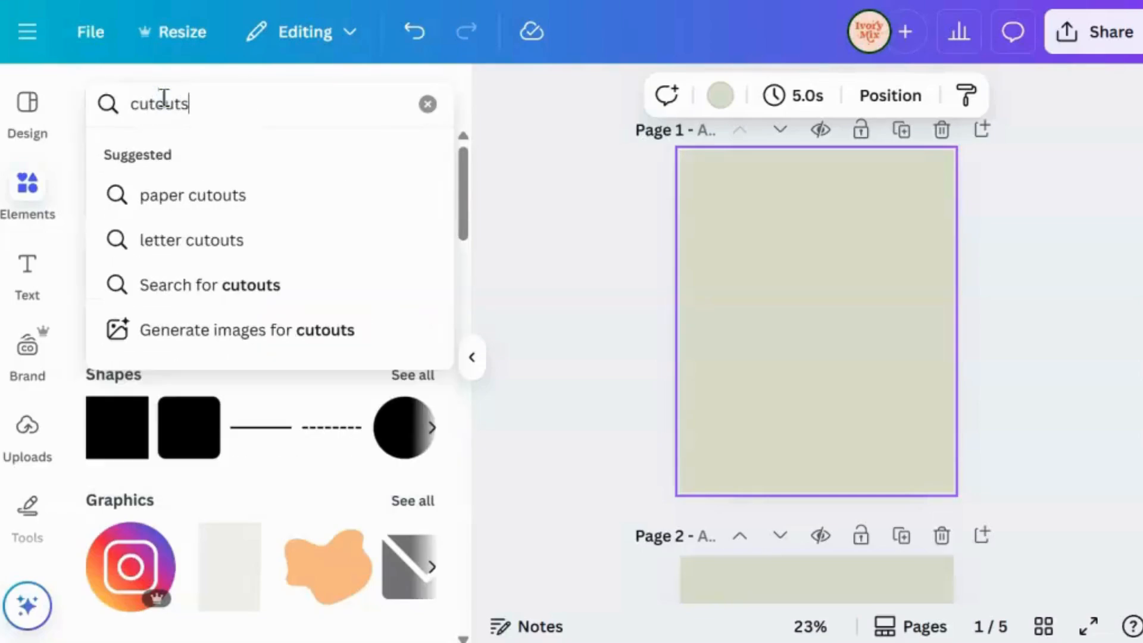
key(BackSpace)
key(Return)
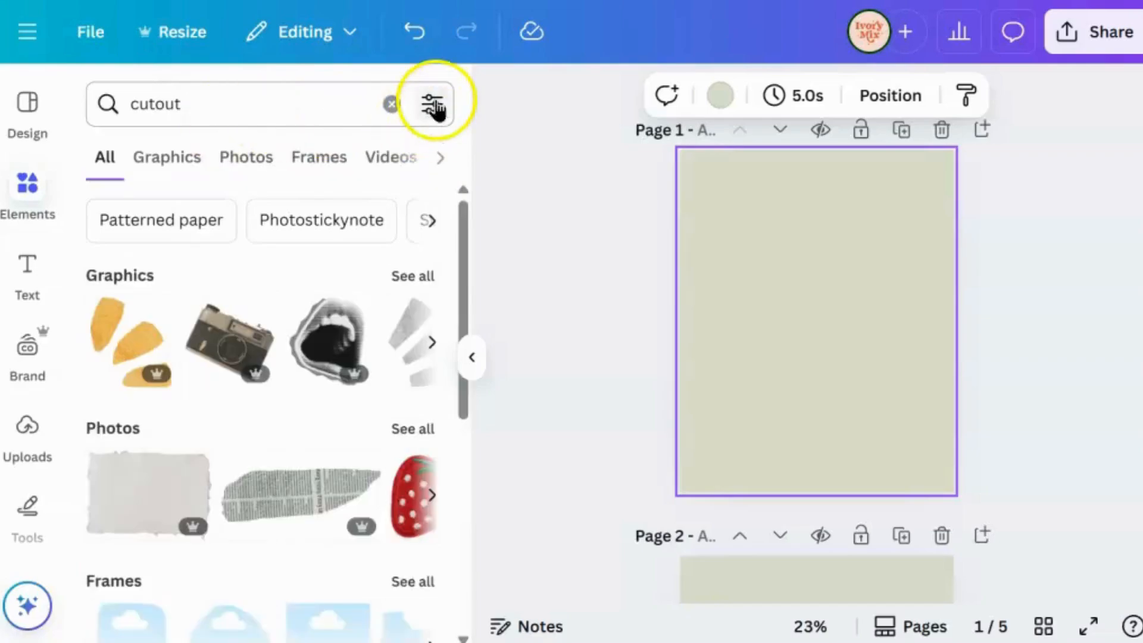
Filter the element search results to cut-outs only
click(432, 103)
scroll(269, 352, down, 6)
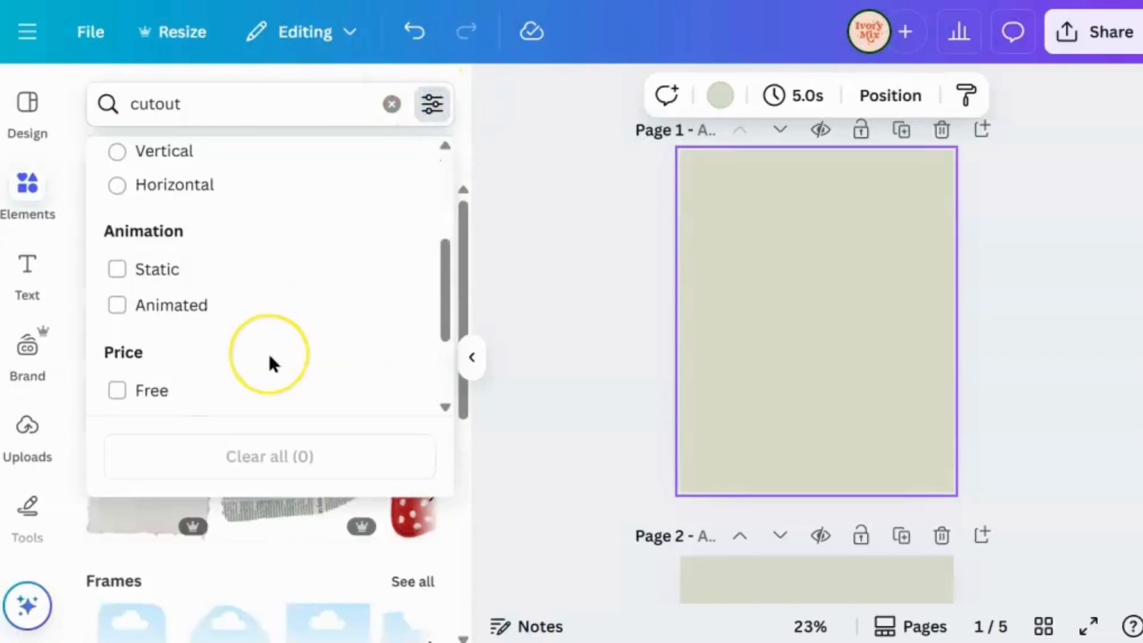
click(146, 390)
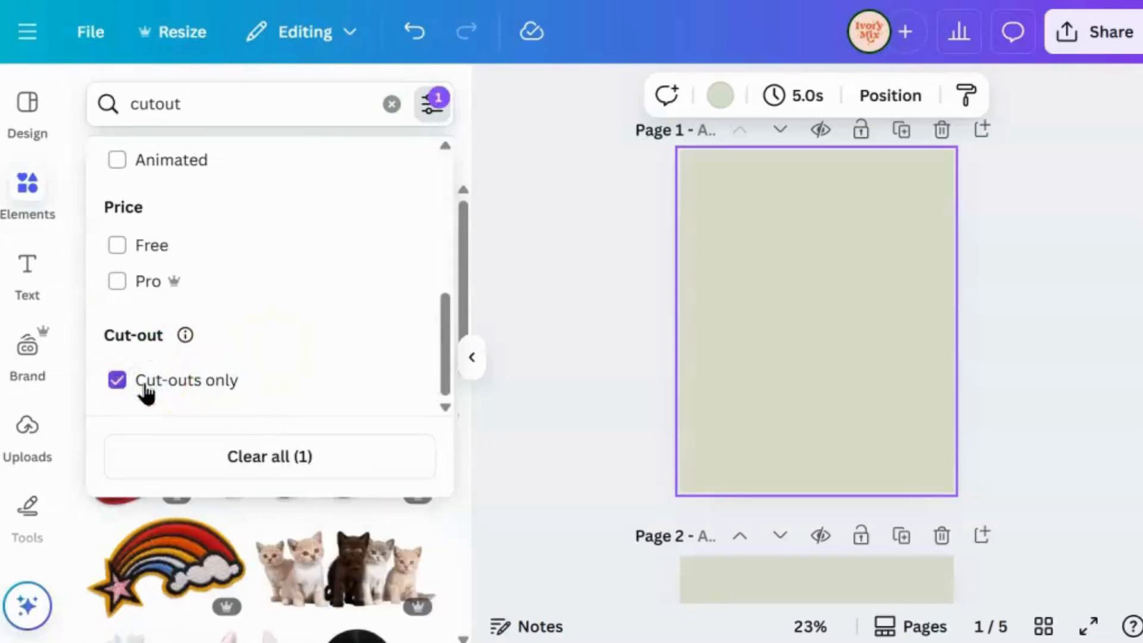
click(542, 275)
Add the Southern Magnolia stamp to page 1, shrink it, and place it low on the page, slightly overlapping the left edge
scroll(242, 301, down, 2)
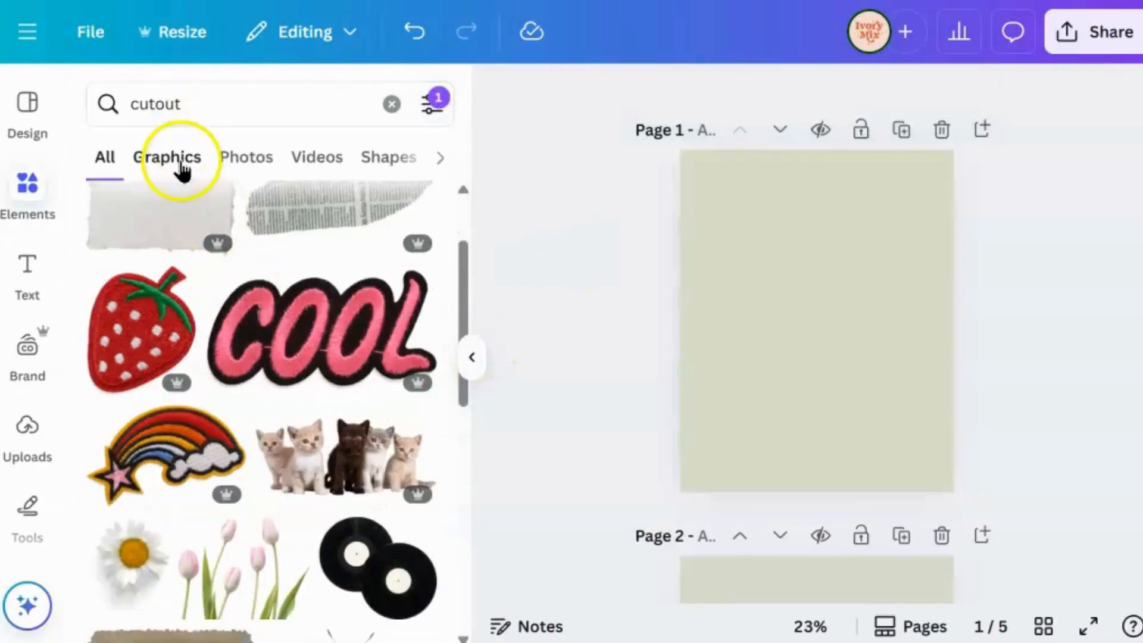
scroll(268, 327, down, 10)
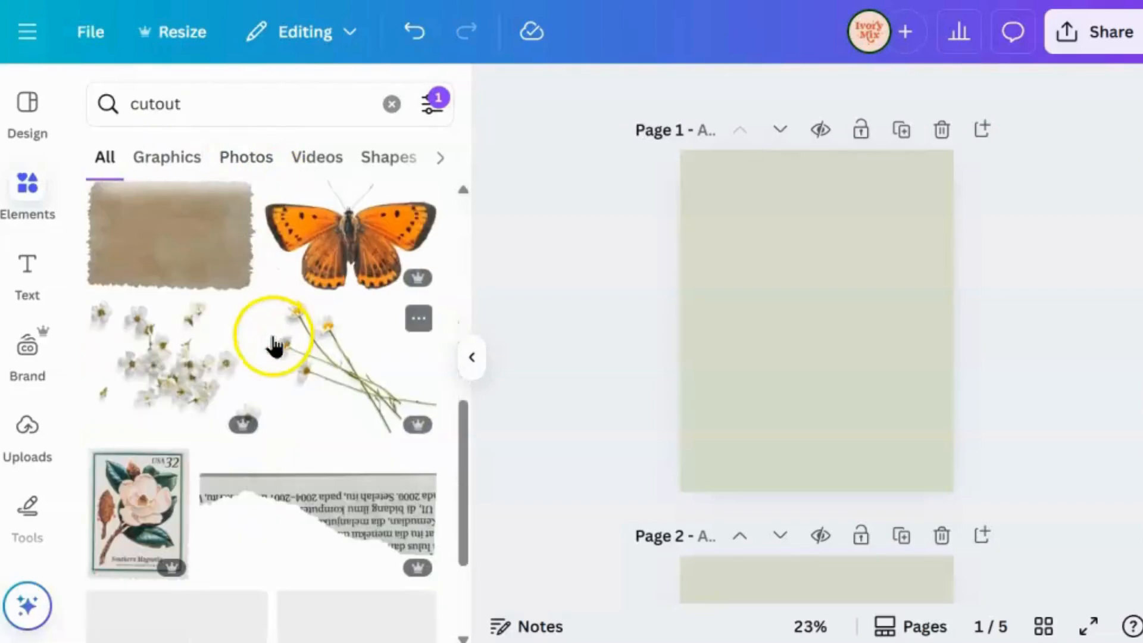
scroll(273, 351, up, 2)
click(138, 450)
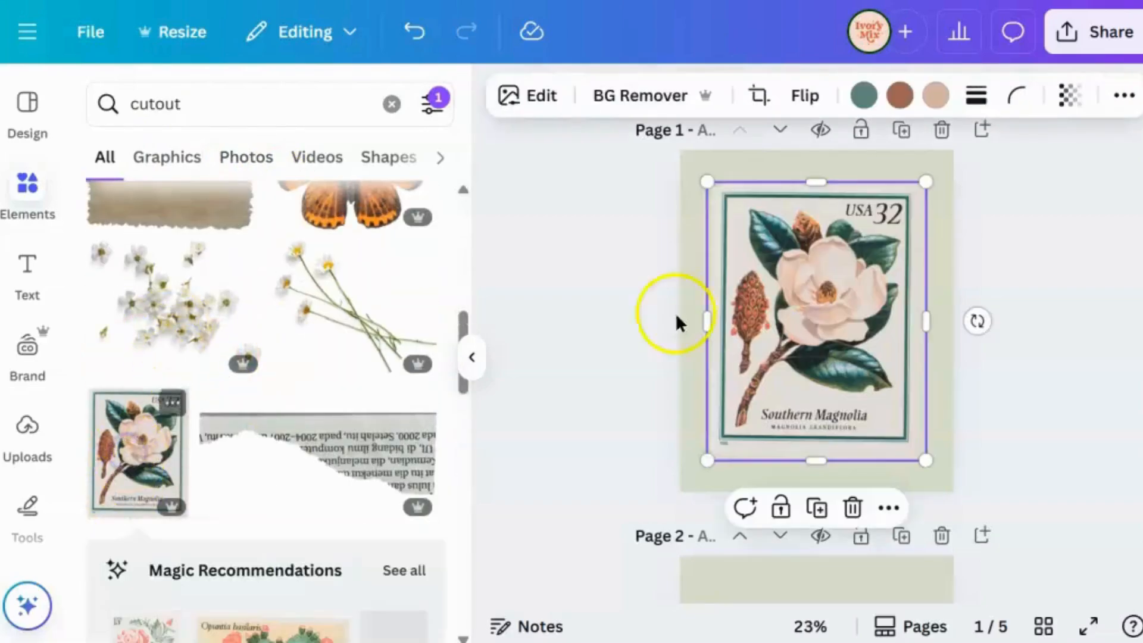
drag(925, 182, 794, 331)
drag(787, 388, 751, 392)
On page 2, add the strawberry patch, shrink it to about 399 × 472, and place it overlapping the page's right edge
click(1042, 626)
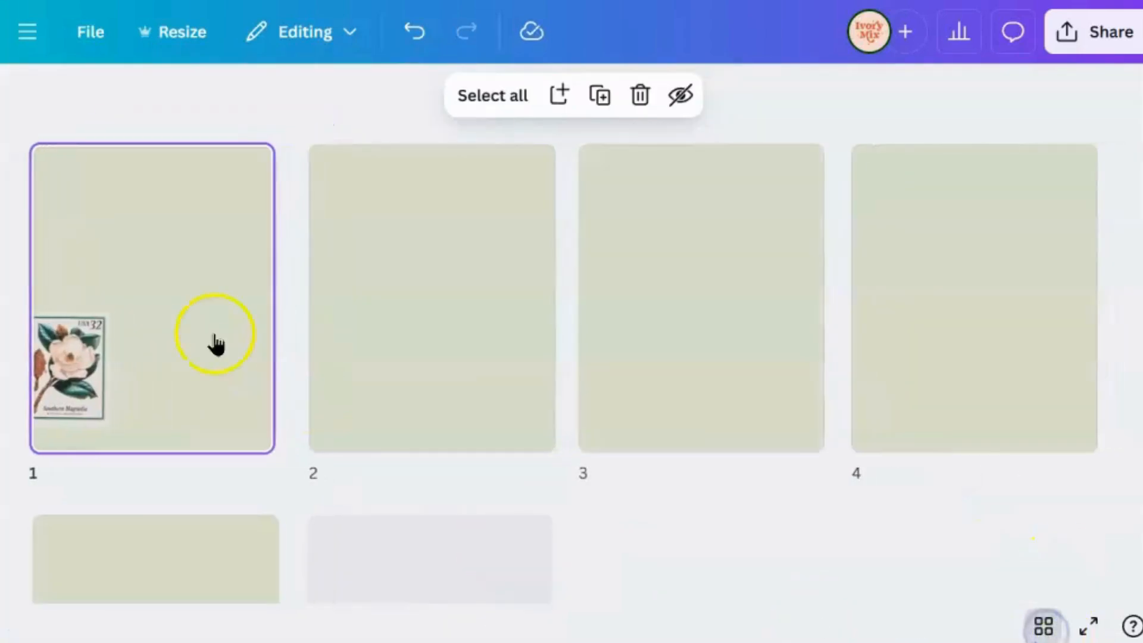
double_click(400, 349)
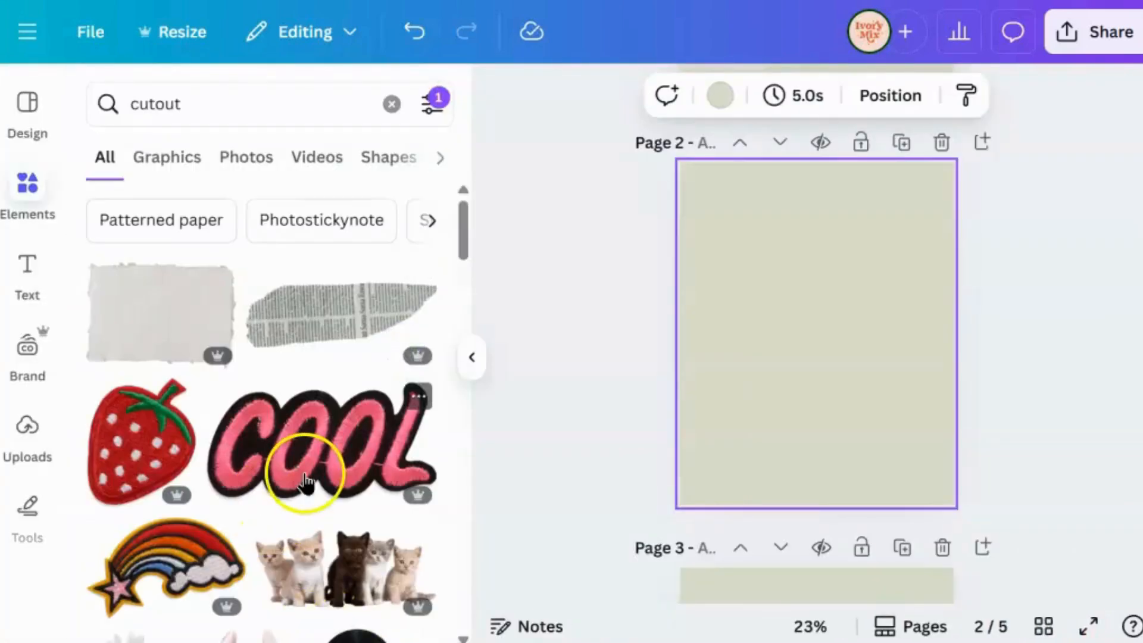
click(157, 335)
drag(926, 204, 833, 365)
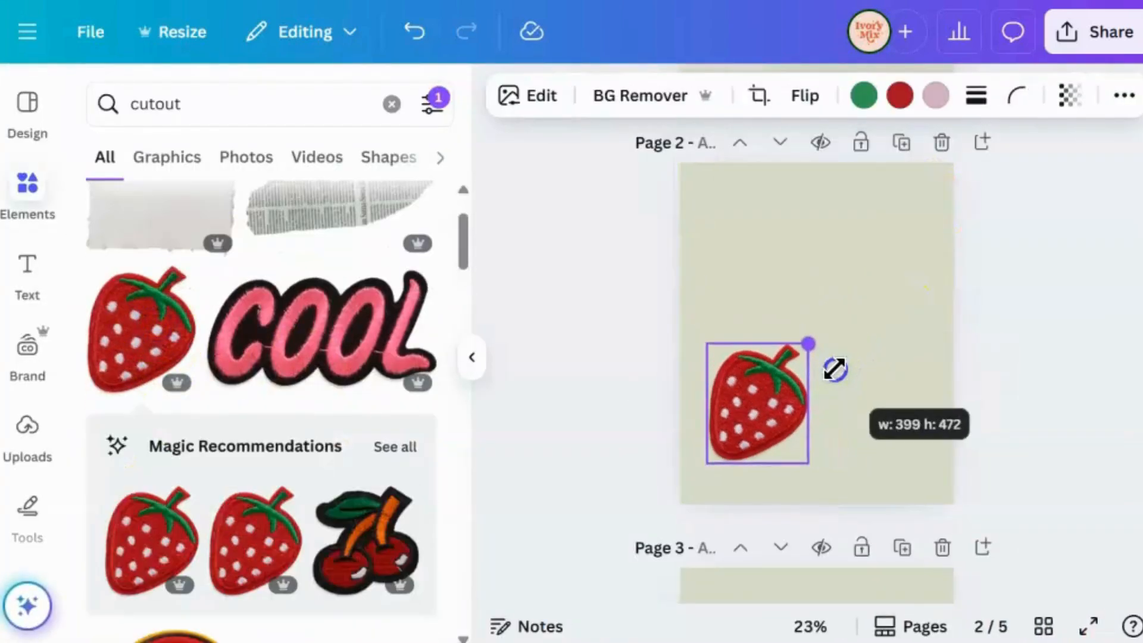
drag(796, 401, 958, 324)
click(1056, 350)
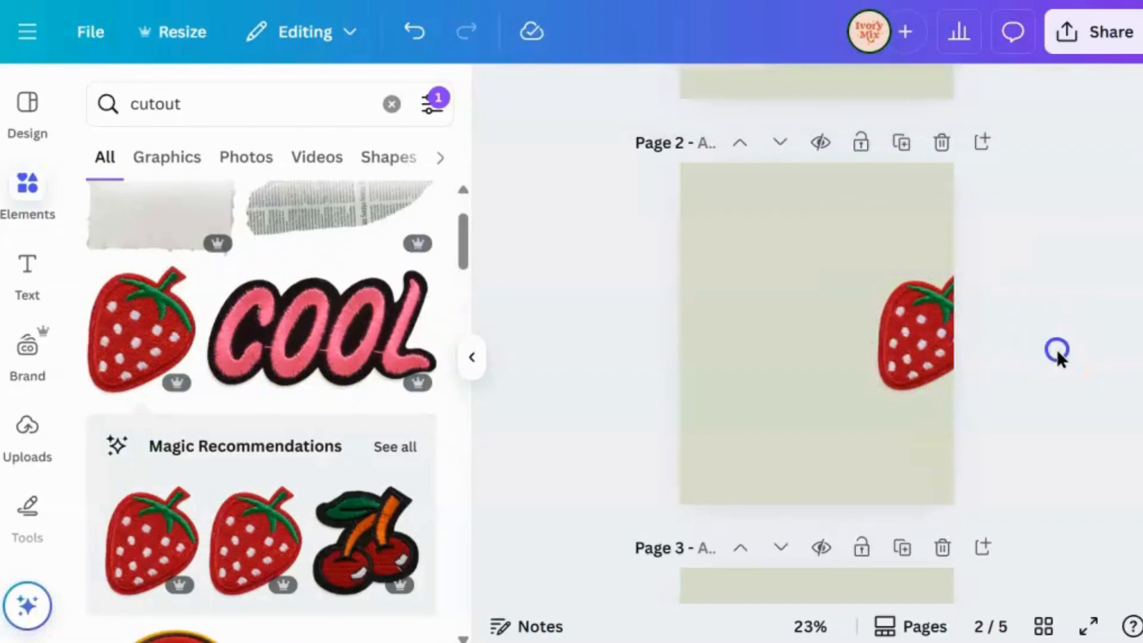
Move the strawberry patch on page 2 farther out so about half of it extends past the page's right edge
click(1051, 624)
double_click(523, 318)
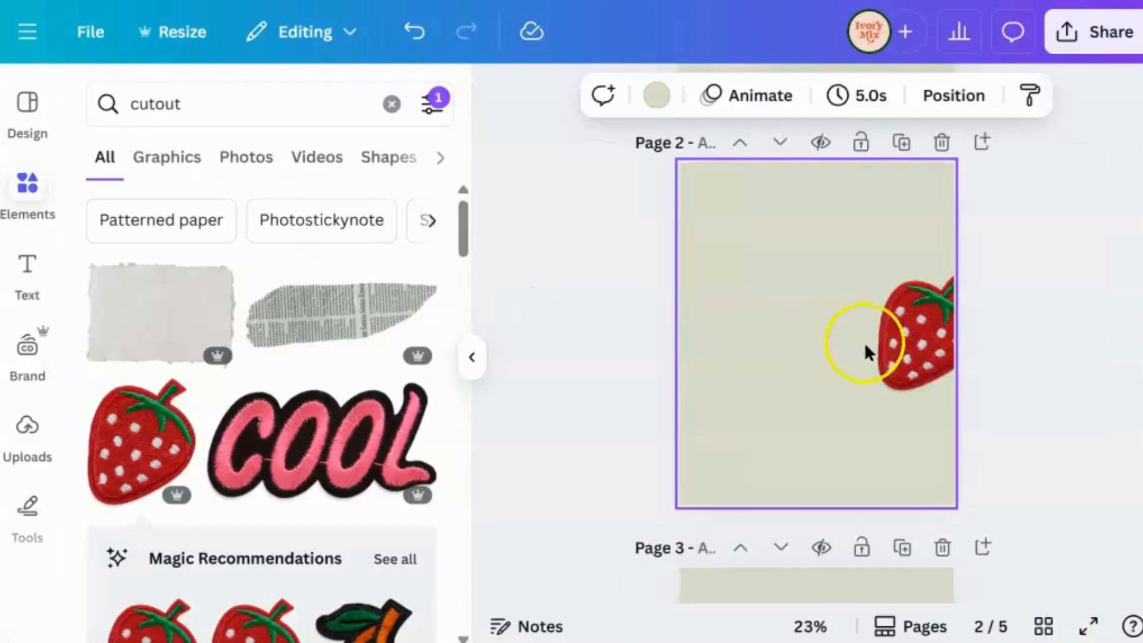
click(915, 331)
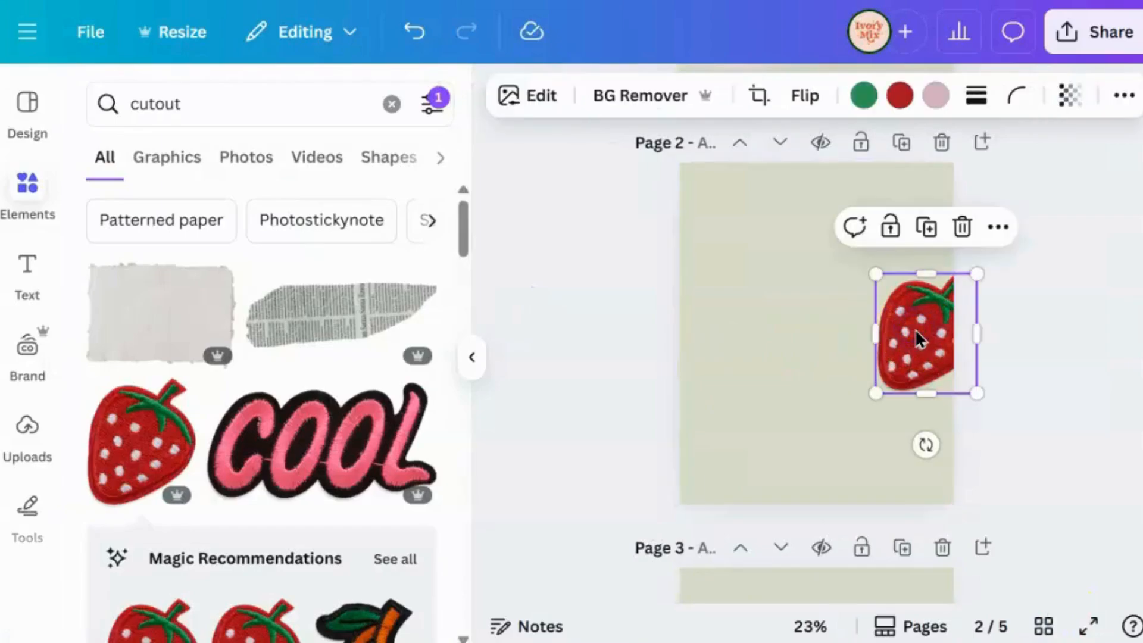
drag(916, 332, 933, 332)
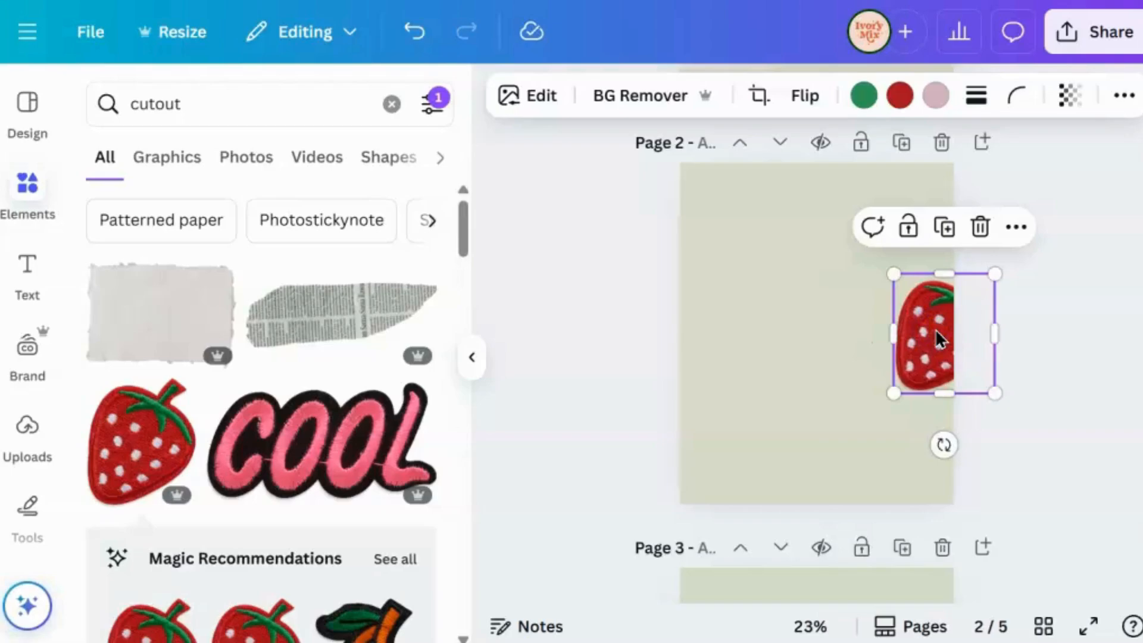
Paste a copy of page 2's strawberry patch onto page 3 at the same position
scroll(936, 332, down, 3)
click(832, 470)
key(ctrl+v)
scroll(951, 306, down, 3)
scroll(948, 307, up, 2)
scroll(948, 306, up, 4)
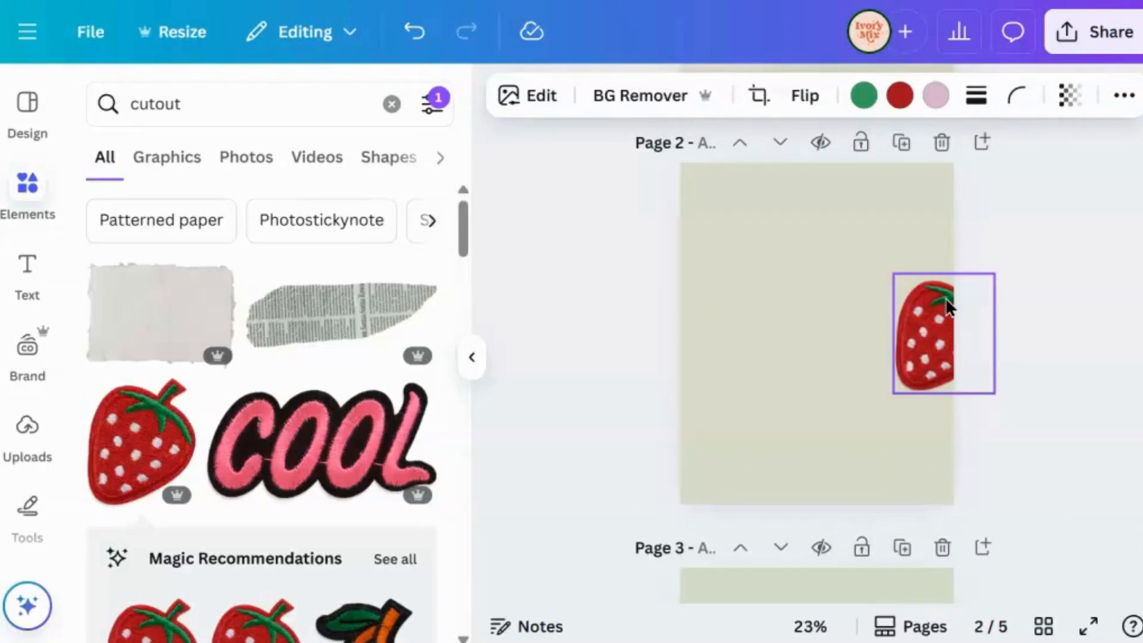
Move page 3's strawberry across to the page's left edge so it continues the half on page 2, and check the join in grid view
click(1042, 627)
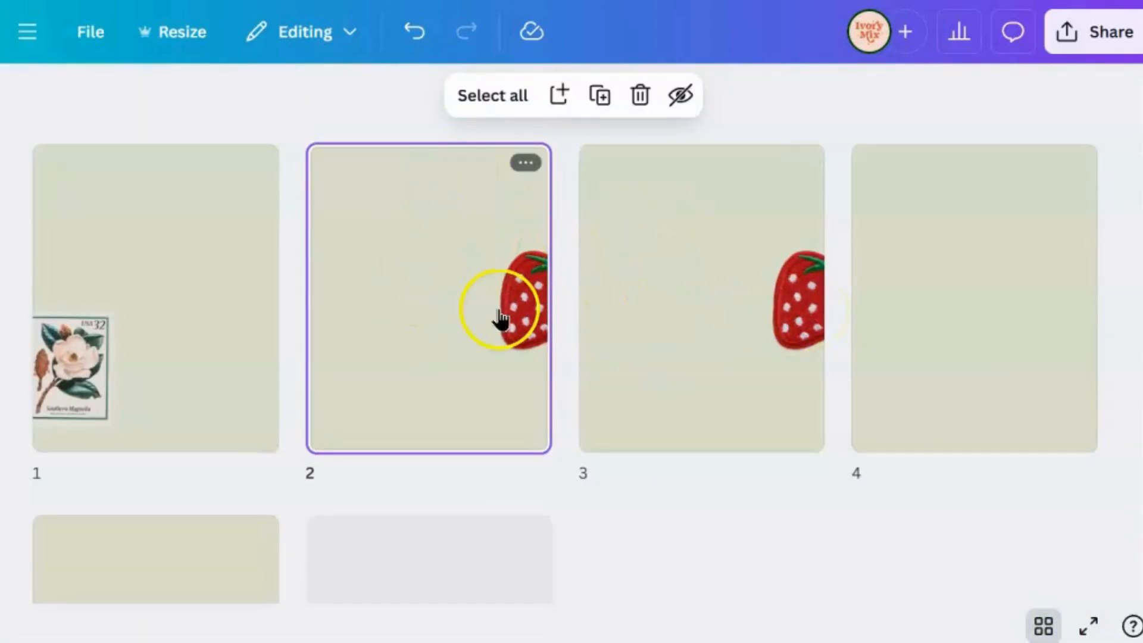
double_click(734, 400)
drag(956, 346, 659, 343)
click(1044, 625)
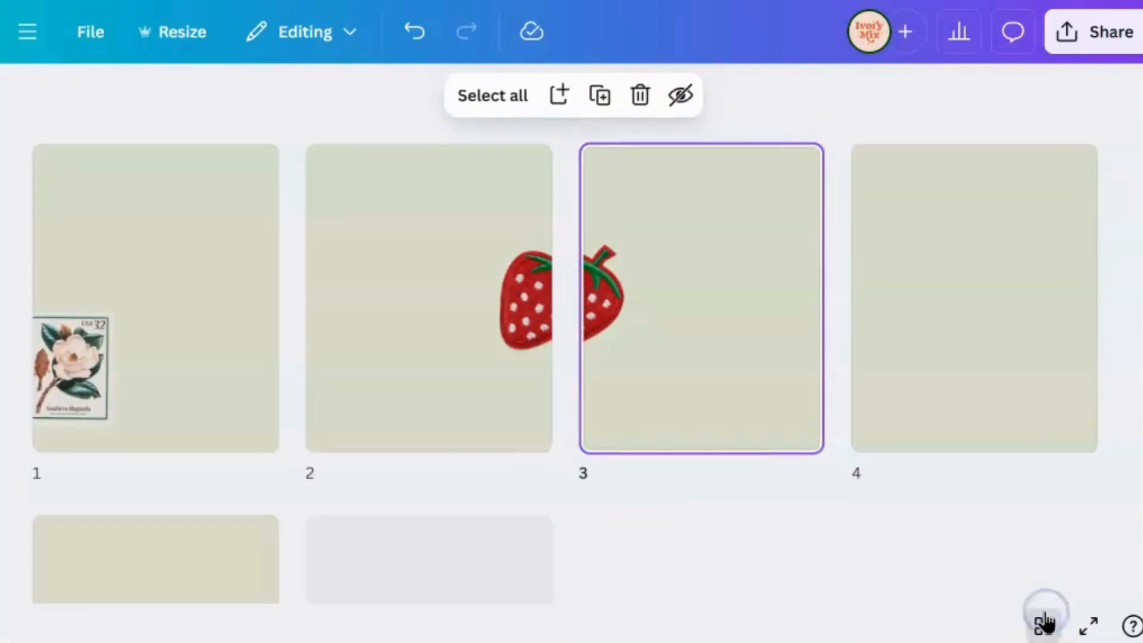
Return to page 3 in the editor and turn on rulers and guides
double_click(605, 359)
click(713, 291)
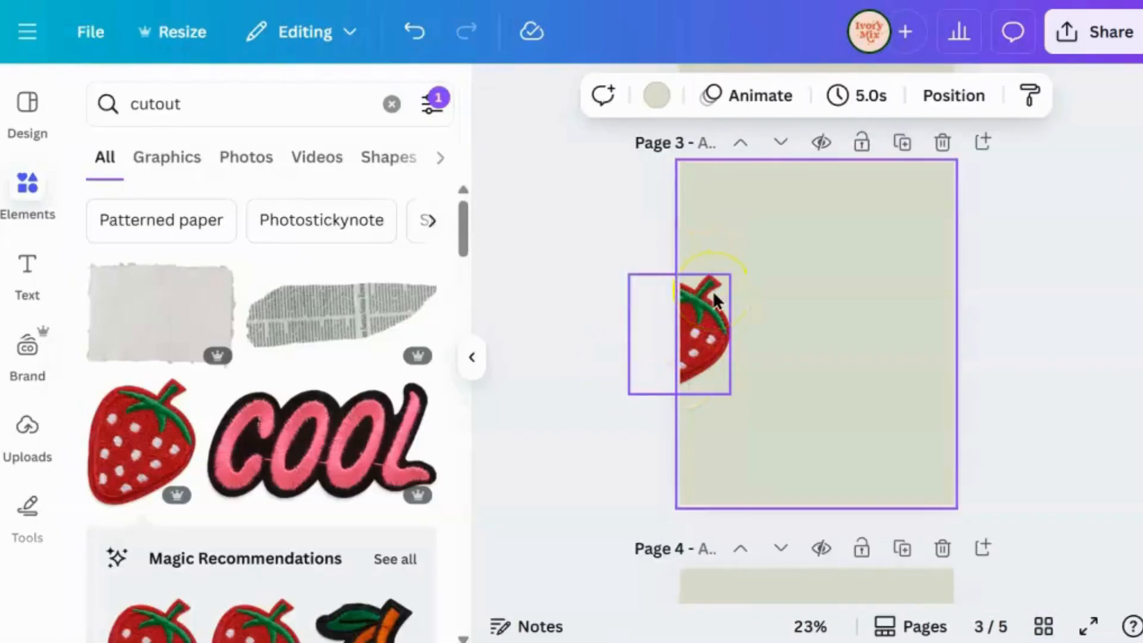
click(643, 321)
click(84, 33)
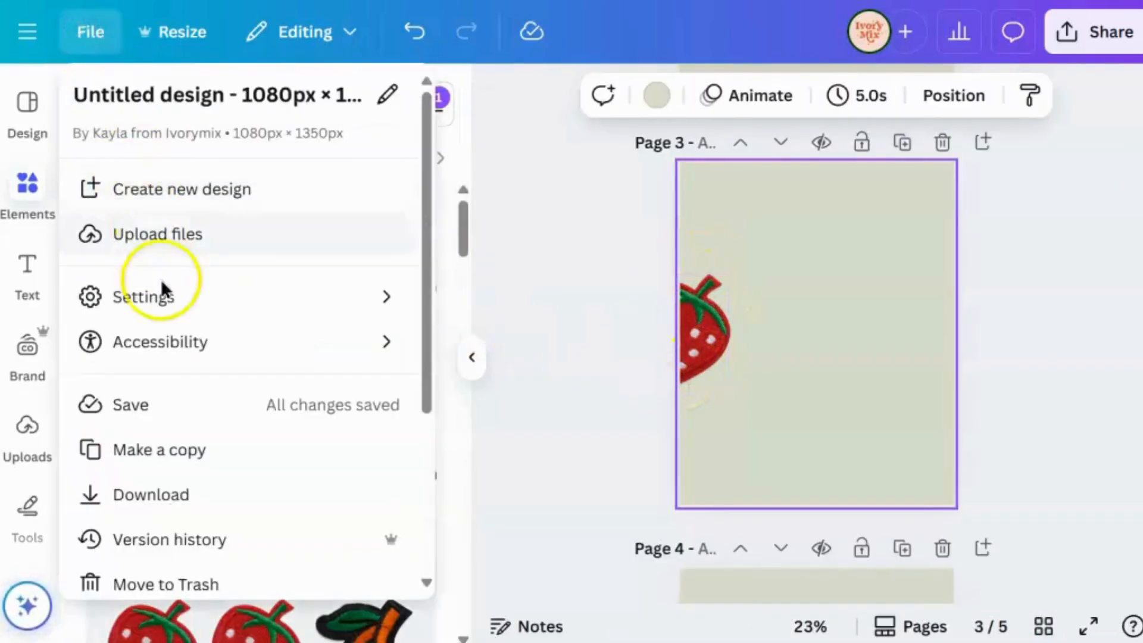
mouse_move(181, 302)
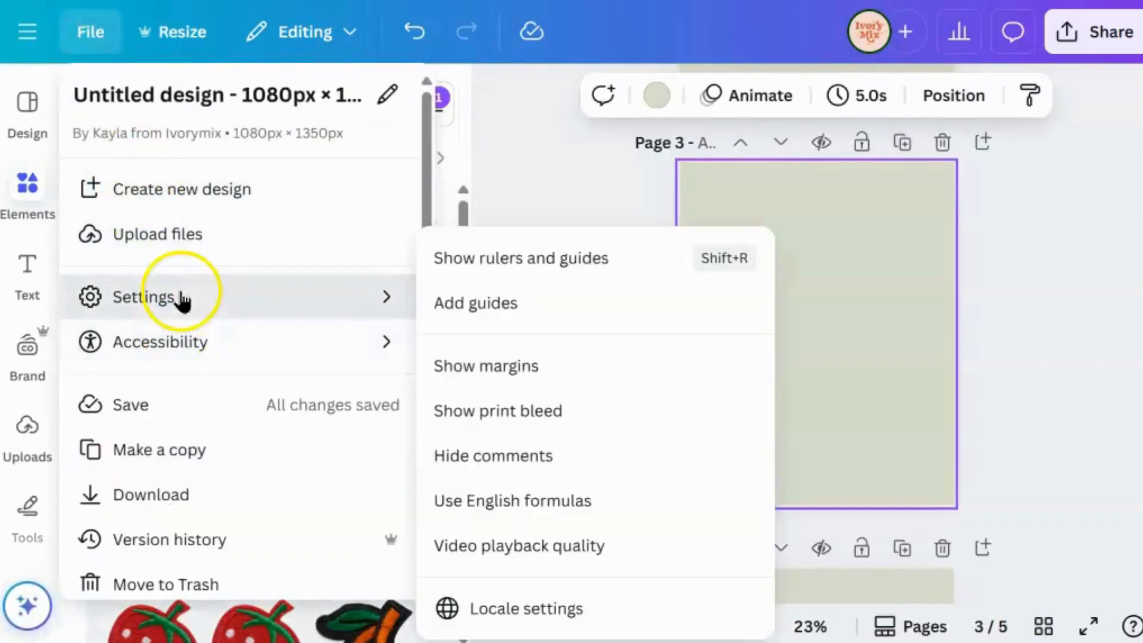
click(535, 265)
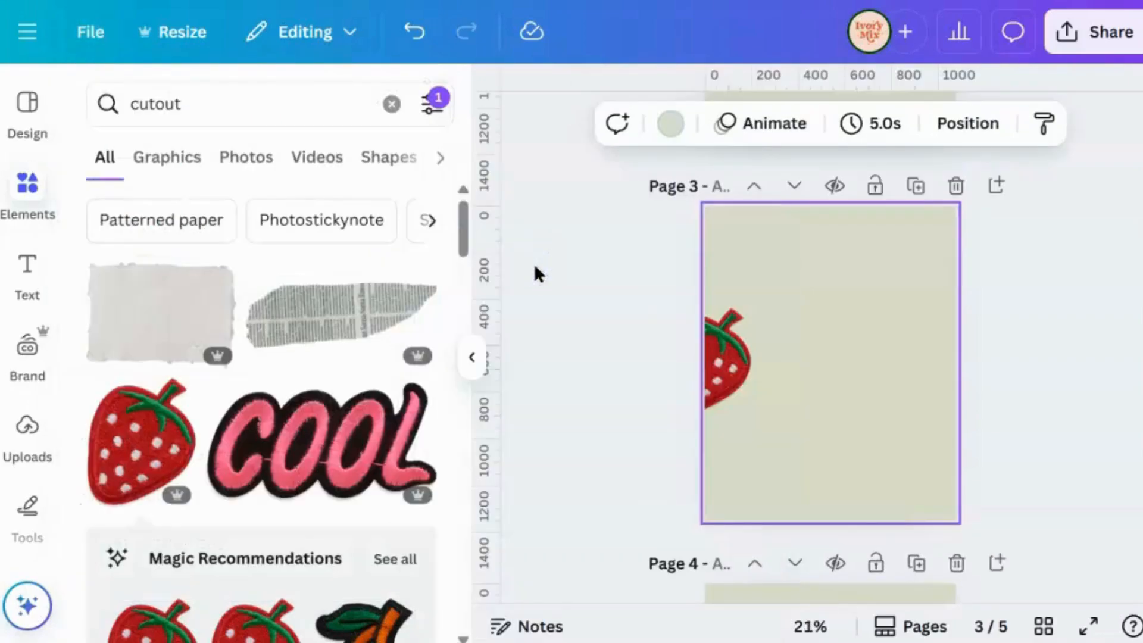
Enlarge page 3 to 37% and add a horizontal guide at about 439 px, level with the top of the strawberry
click(472, 356)
drag(595, 625, 620, 626)
click(441, 333)
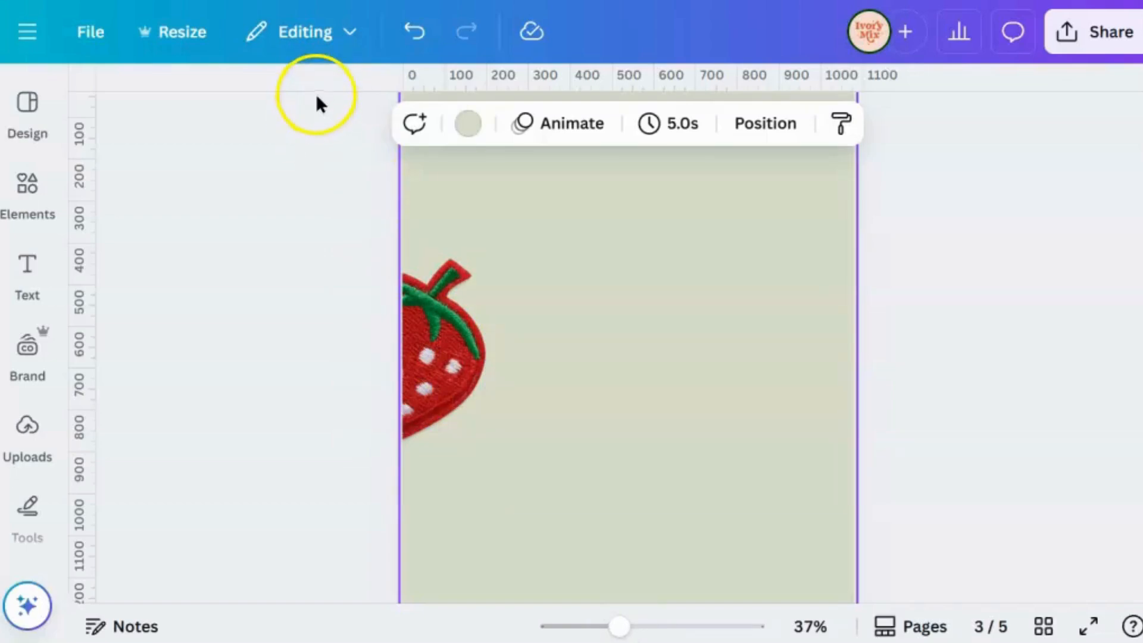
drag(315, 91, 398, 266)
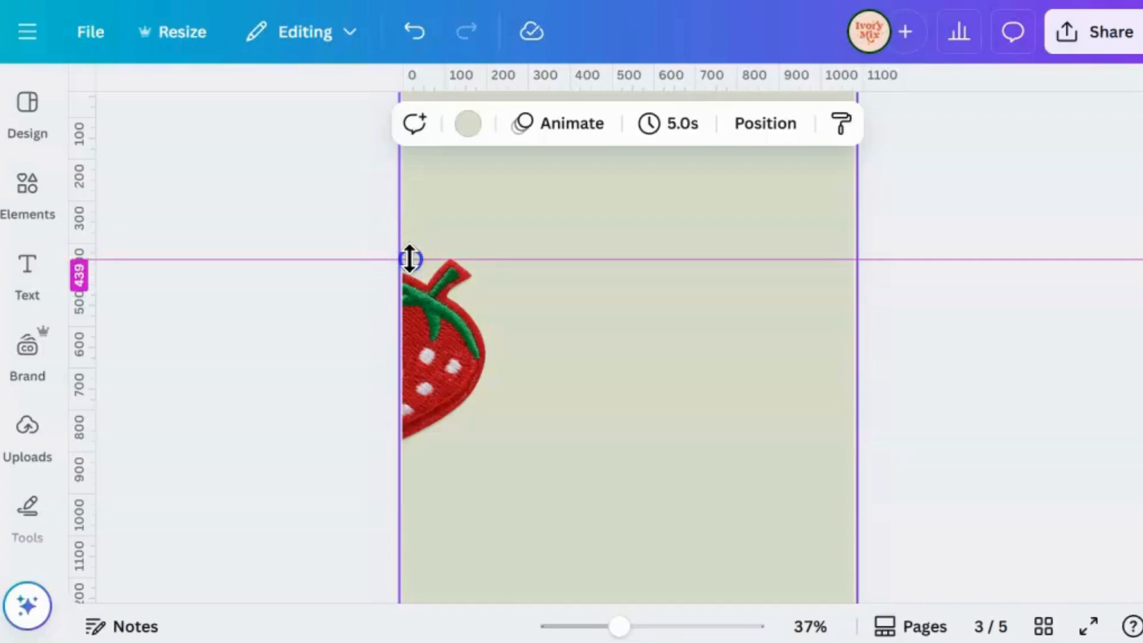
click(647, 249)
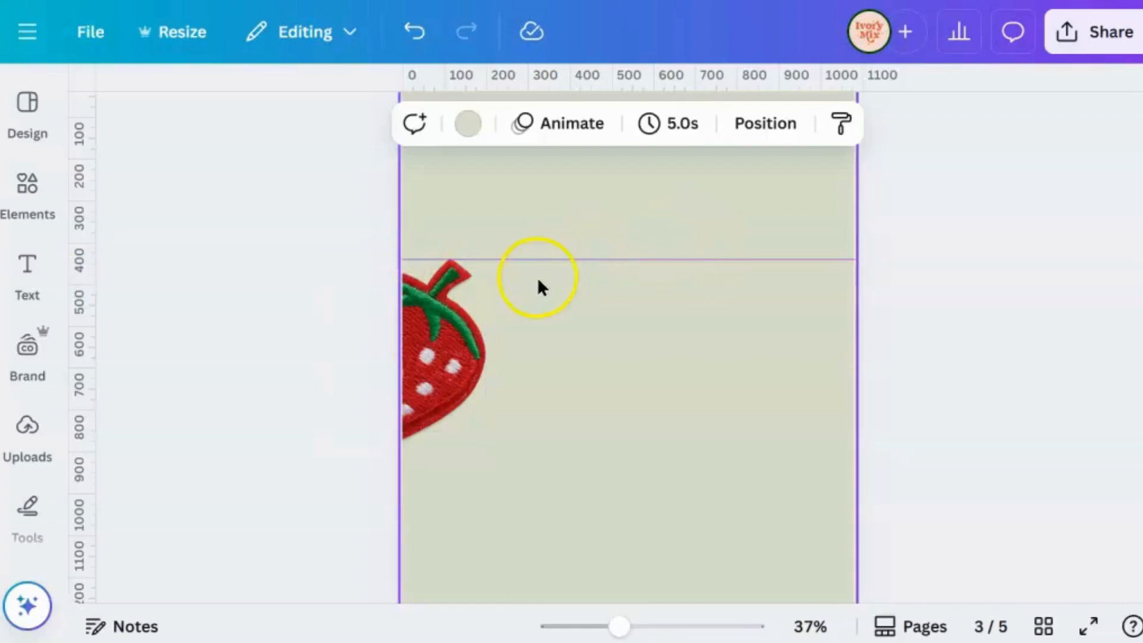
Move page 3's strawberry farther past the left edge, with the top of its frame on the horizontal guide
scroll(537, 277, up, 9)
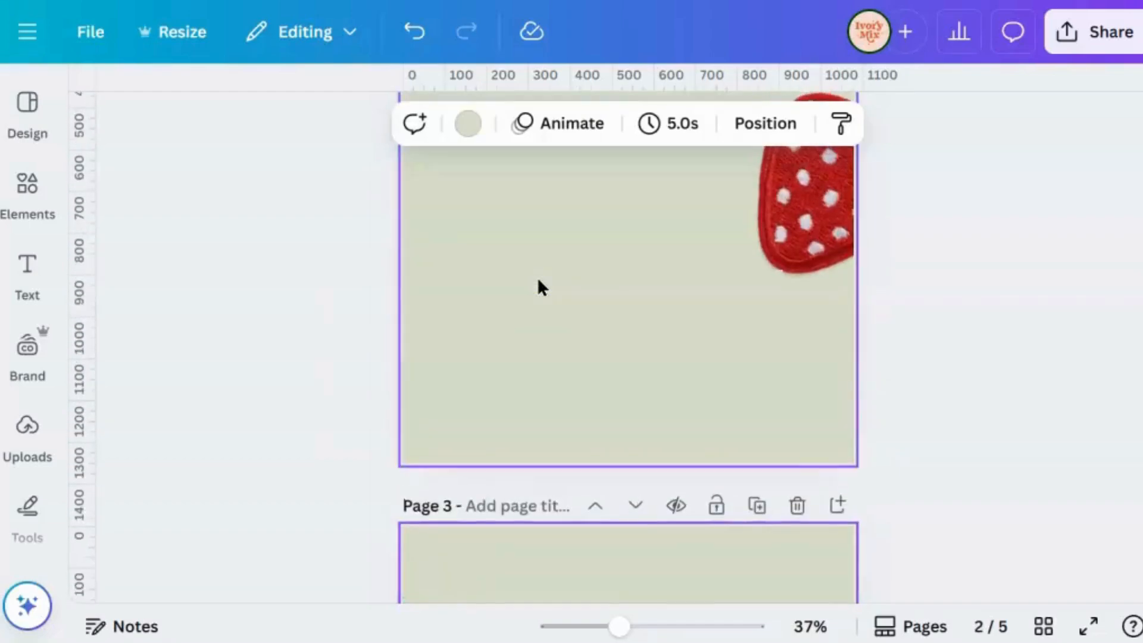
scroll(537, 276, up, 2)
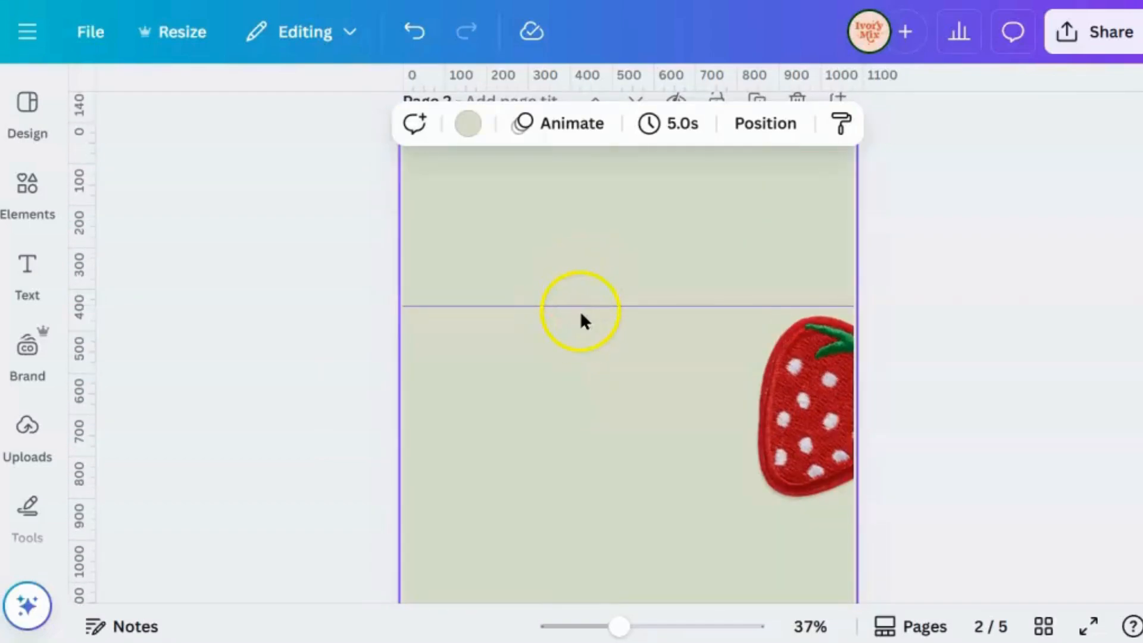
click(828, 345)
scroll(826, 344, down, 6)
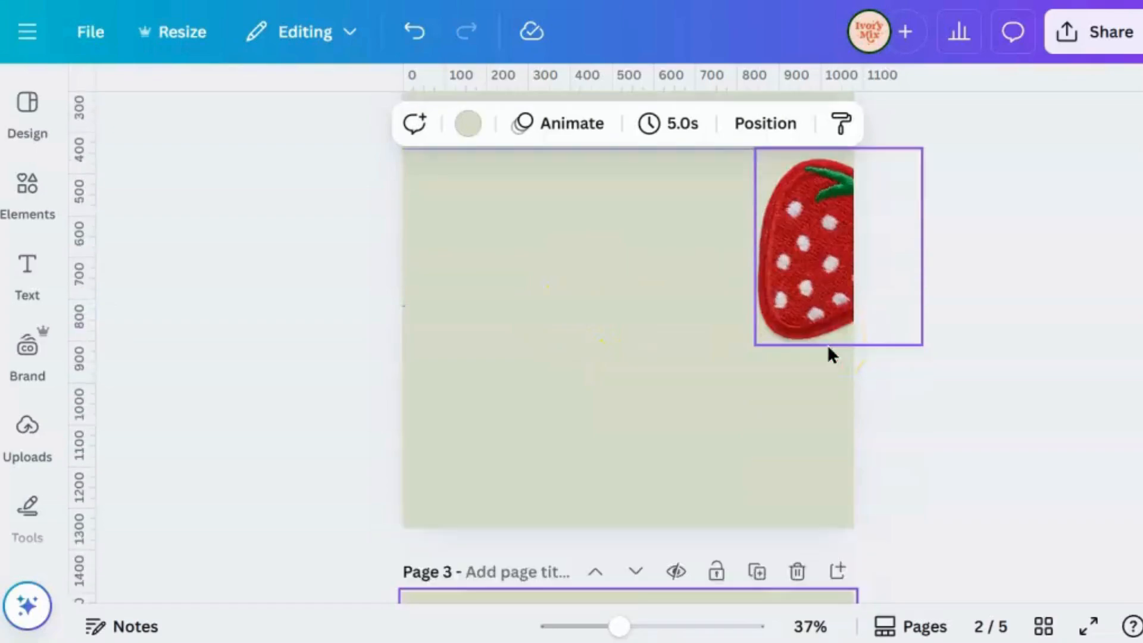
scroll(826, 344, down, 2)
drag(440, 431, 410, 443)
click(400, 385)
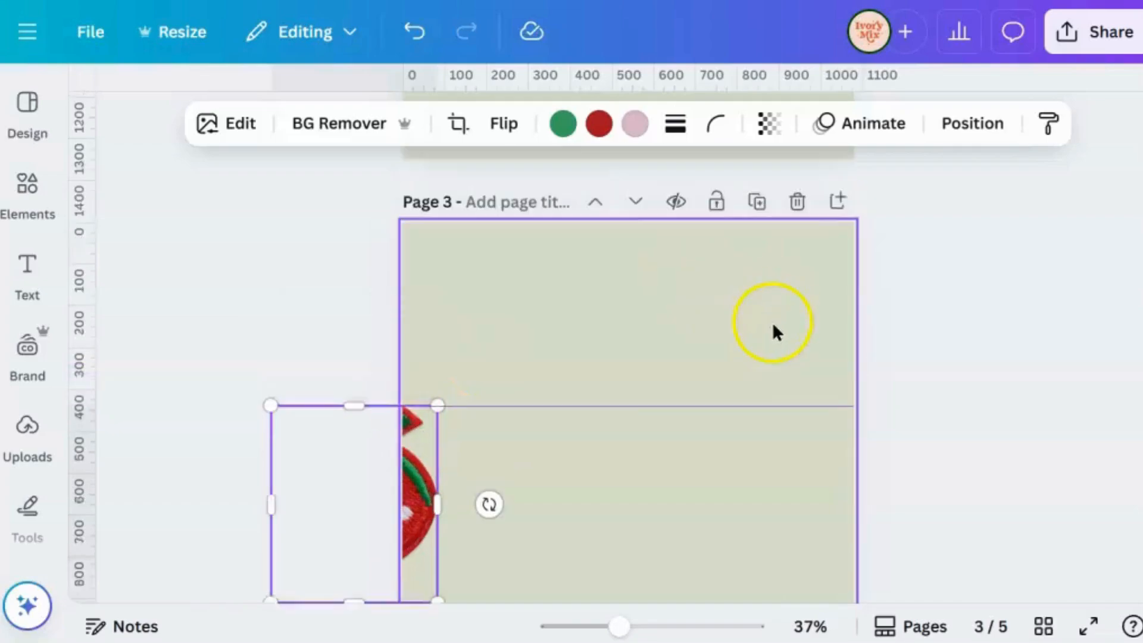
Shift page 2's strawberry inward along the guide to match page 3's piece, and check the join in grid view
scroll(772, 324, up, 9)
drag(815, 394, 783, 384)
click(946, 374)
click(1043, 626)
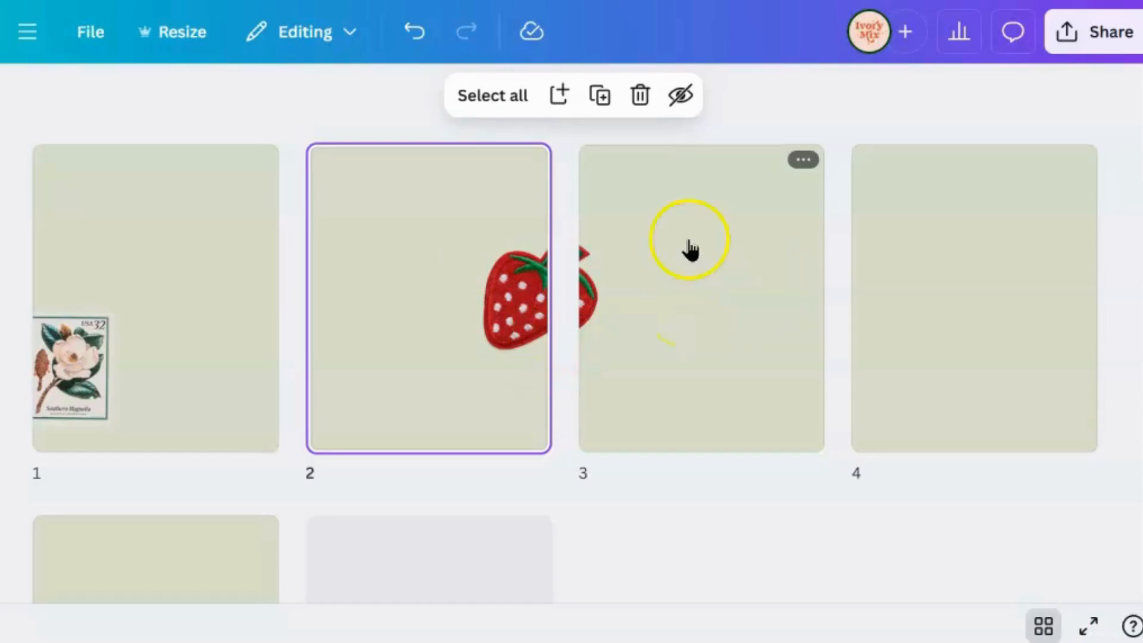
double_click(635, 381)
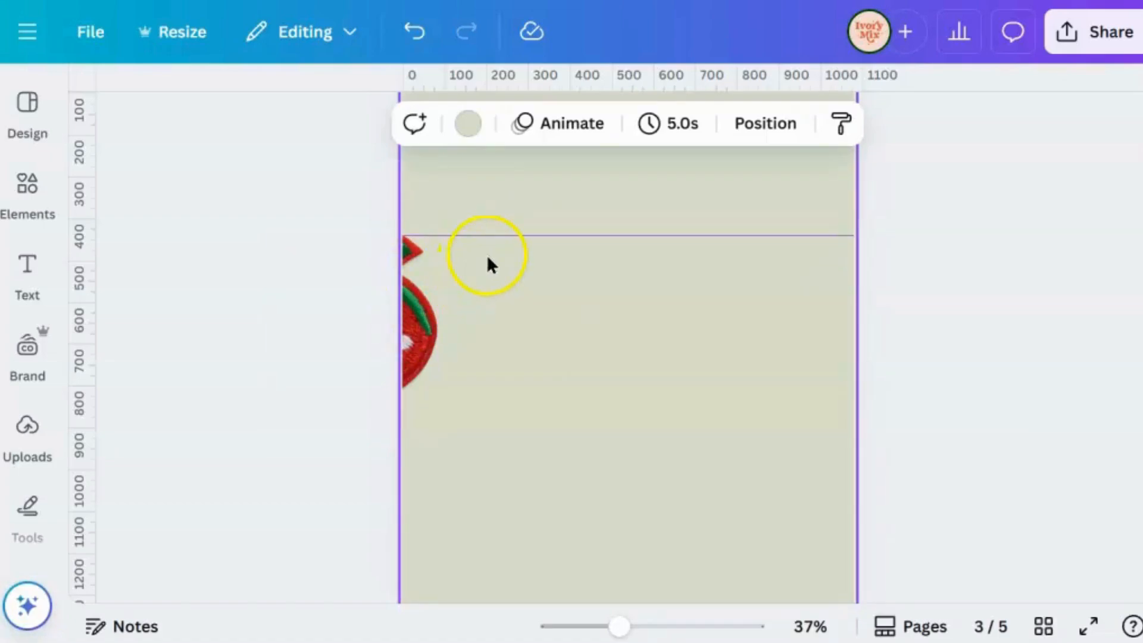
Choose the Outline shadow effect for the iced coffee cut-out on page 1
click(1043, 626)
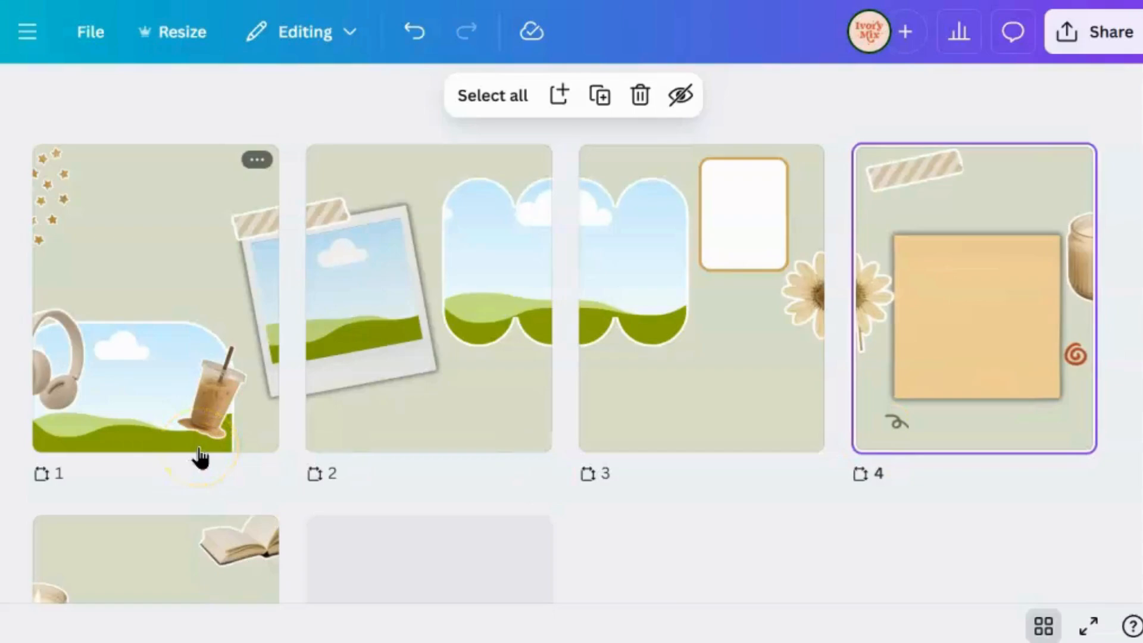
double_click(184, 372)
click(669, 522)
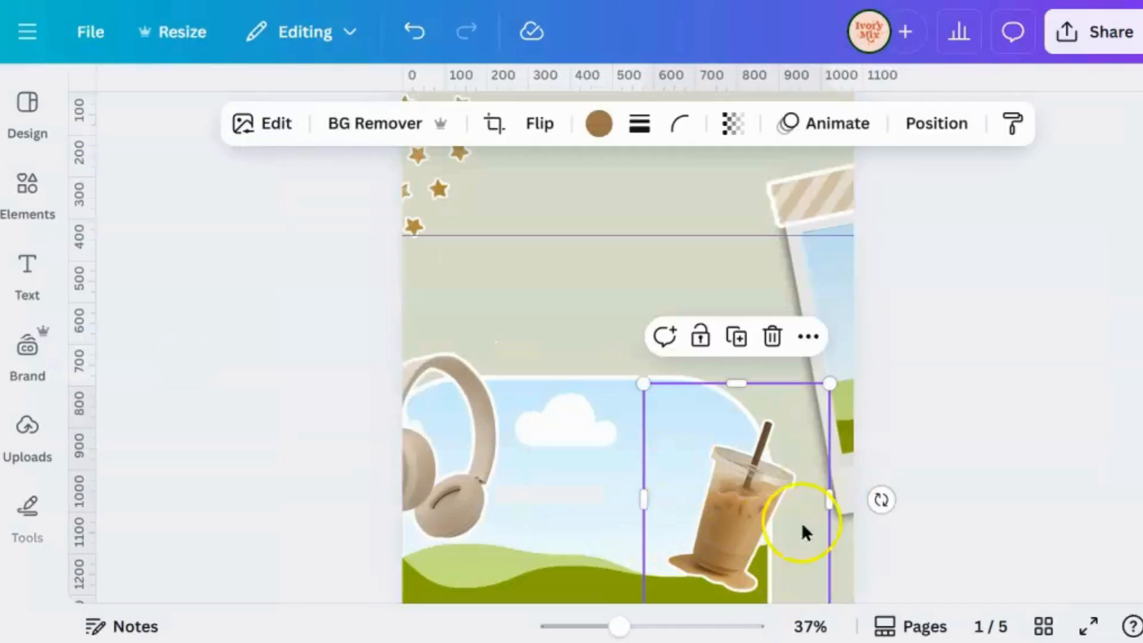
click(272, 123)
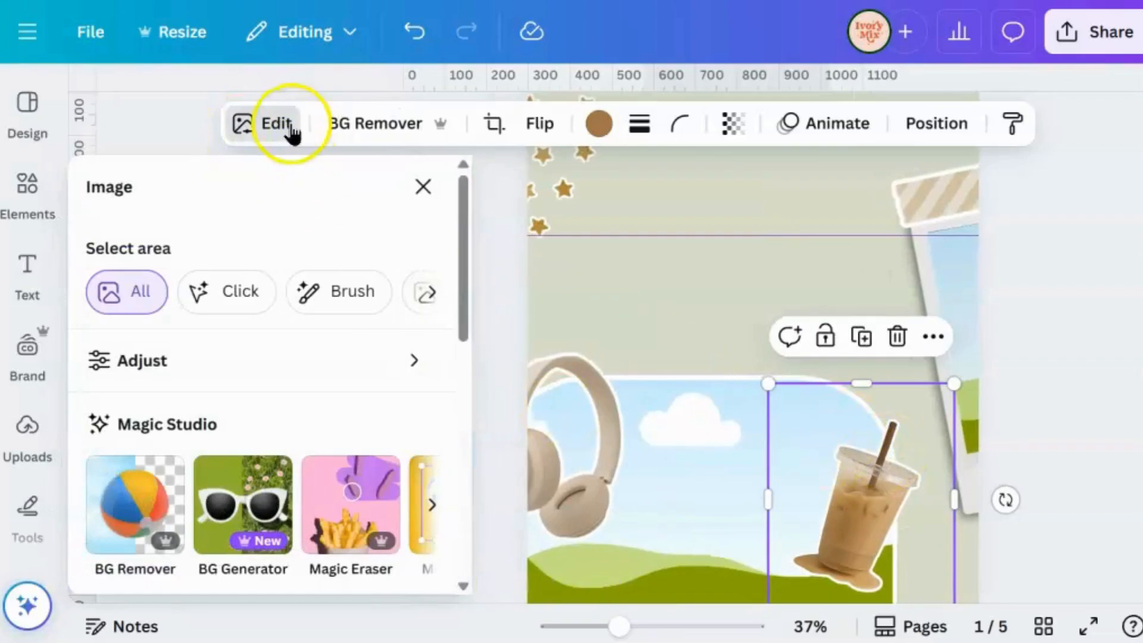
scroll(219, 294, down, 8)
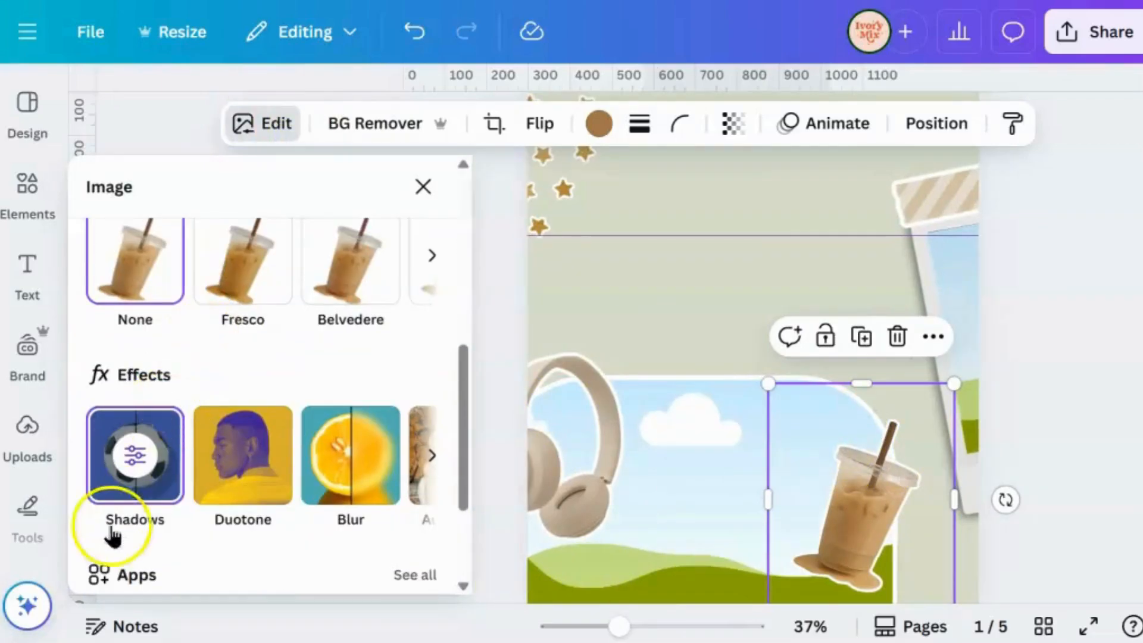
click(103, 458)
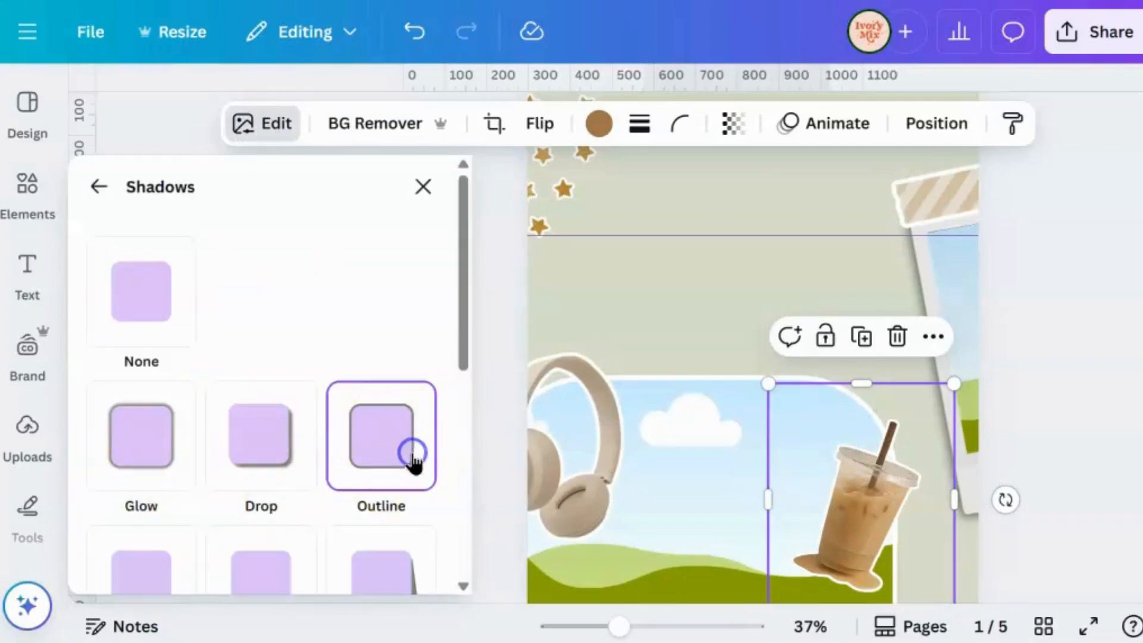
scroll(410, 459, down, 6)
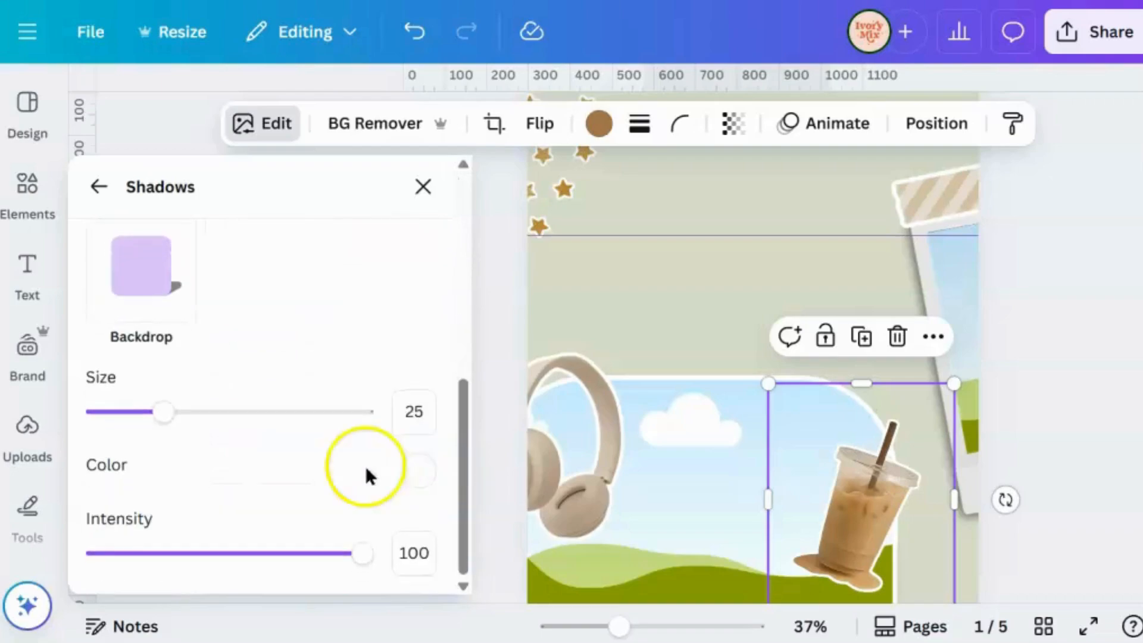
Set the iced coffee's outline to size 30 in white (#ffffff) at intensity 100, and close the effect settings
mouse_move(185, 426)
mouse_down()
mouse_move(119, 429)
mouse_move(332, 441)
mouse_move(158, 416)
mouse_move(184, 416)
mouse_up()
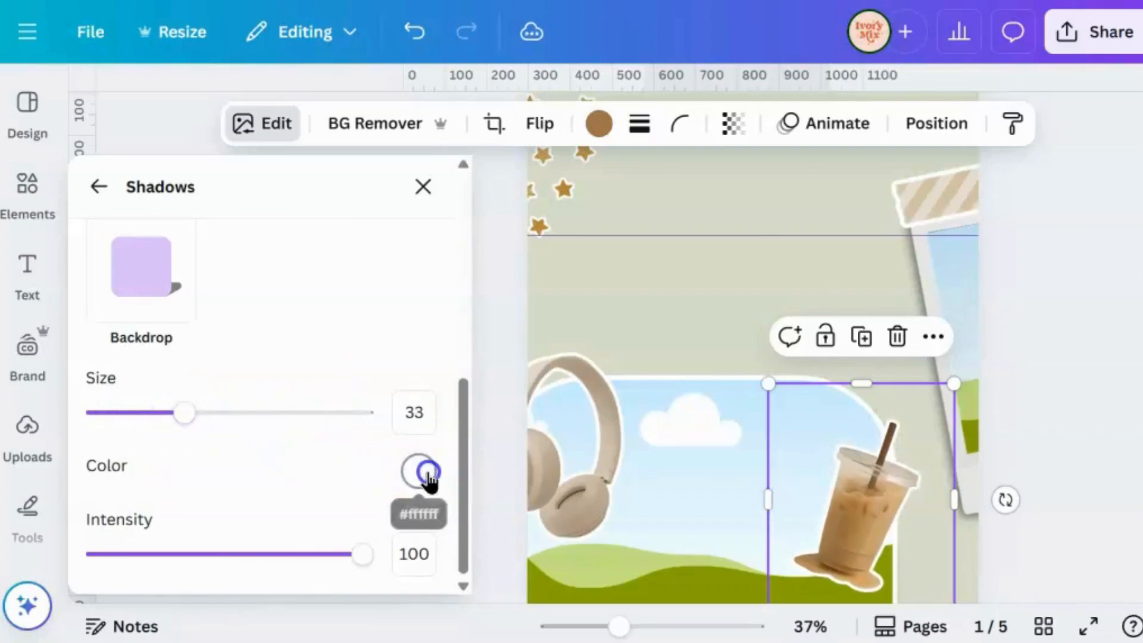
click(427, 476)
click(364, 481)
drag(364, 556, 388, 557)
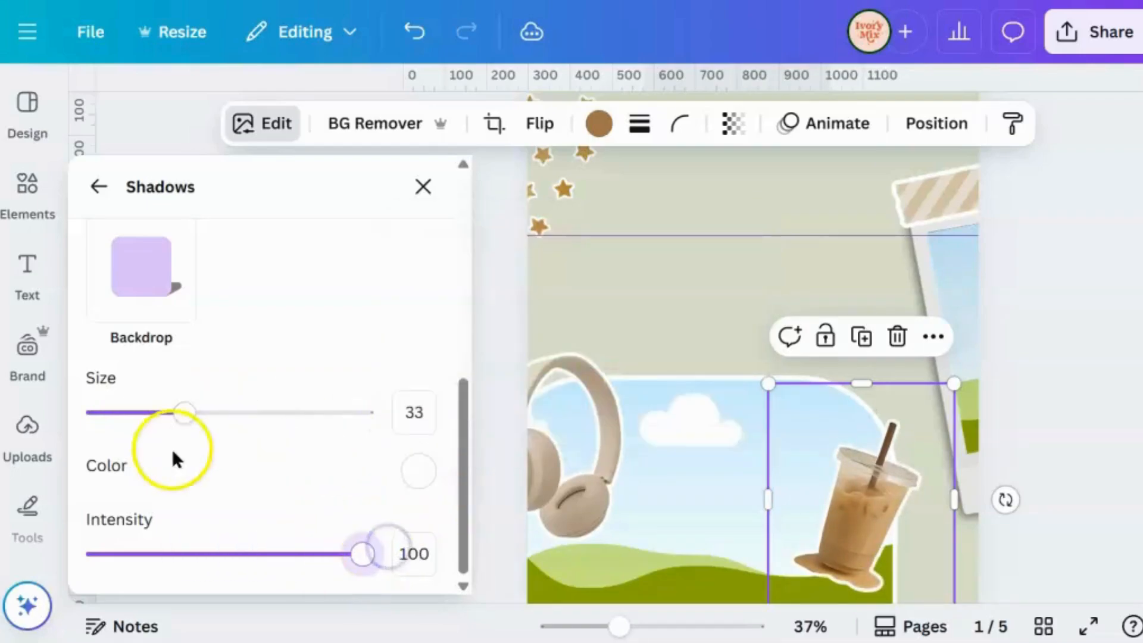
drag(183, 414, 169, 416)
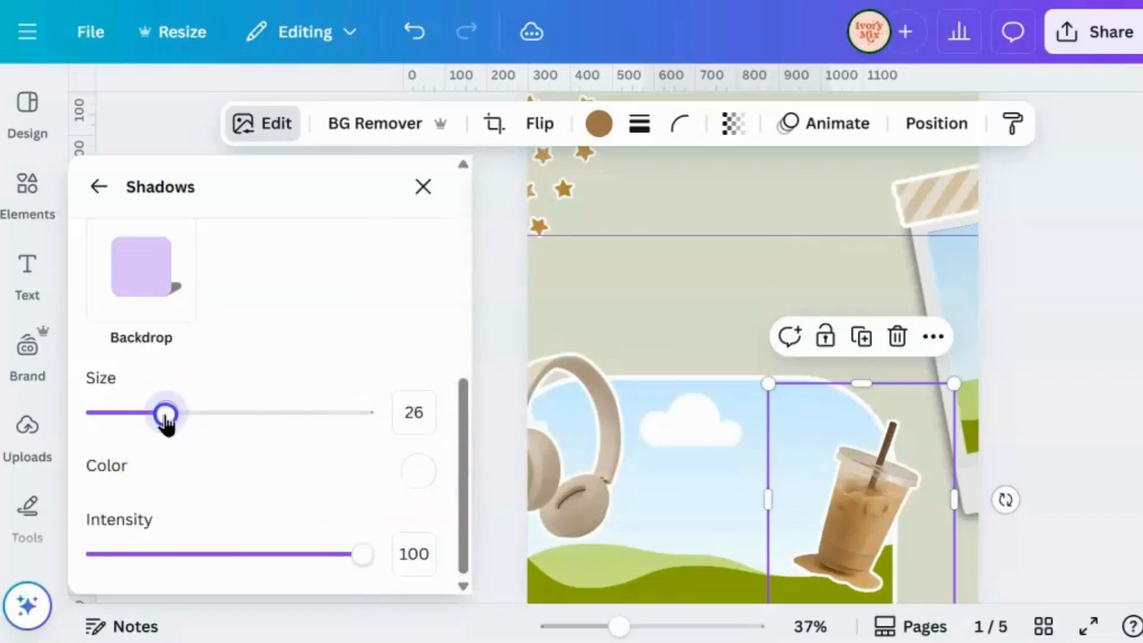
drag(169, 417, 177, 423)
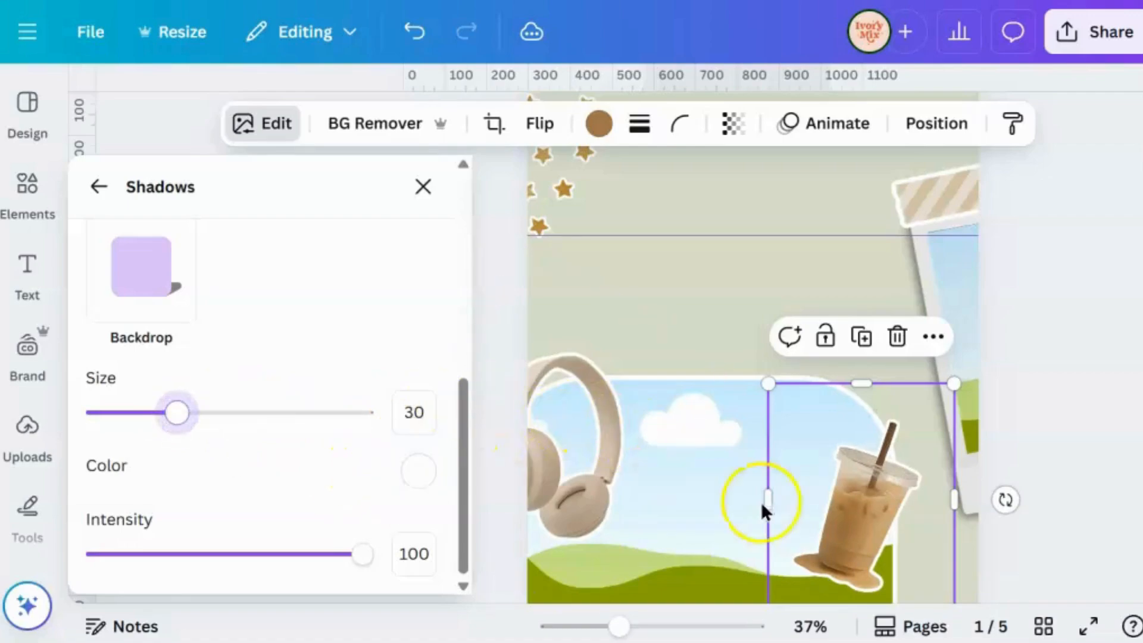
click(423, 186)
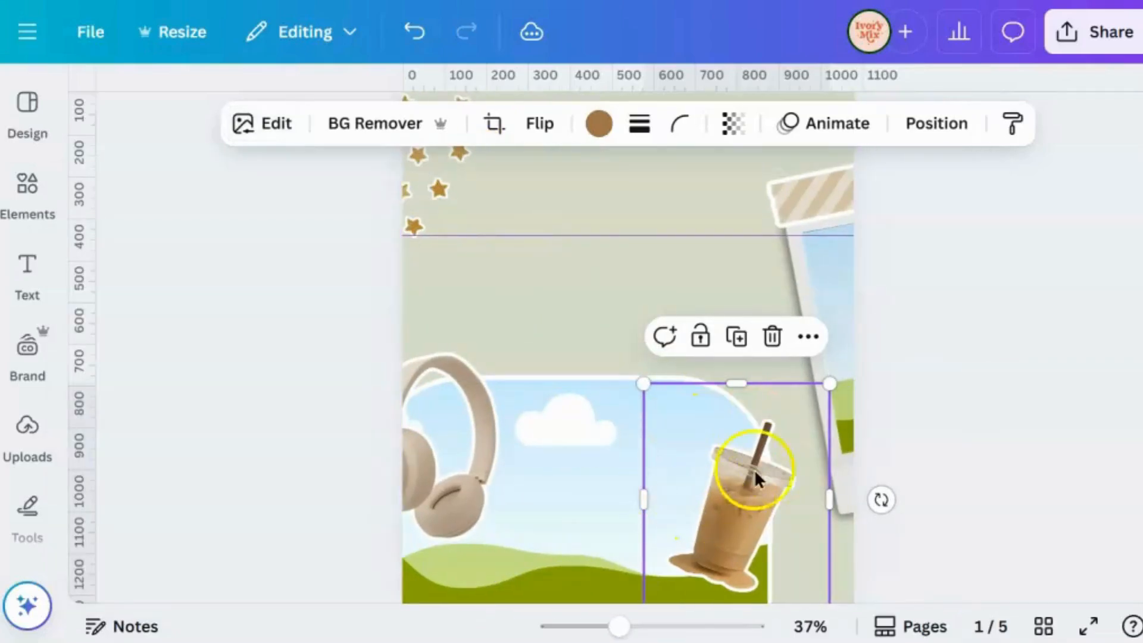
Copy the iced coffee's outline style to the headphones on page 1 and the striped tape on pages 1 and 2
click(1012, 124)
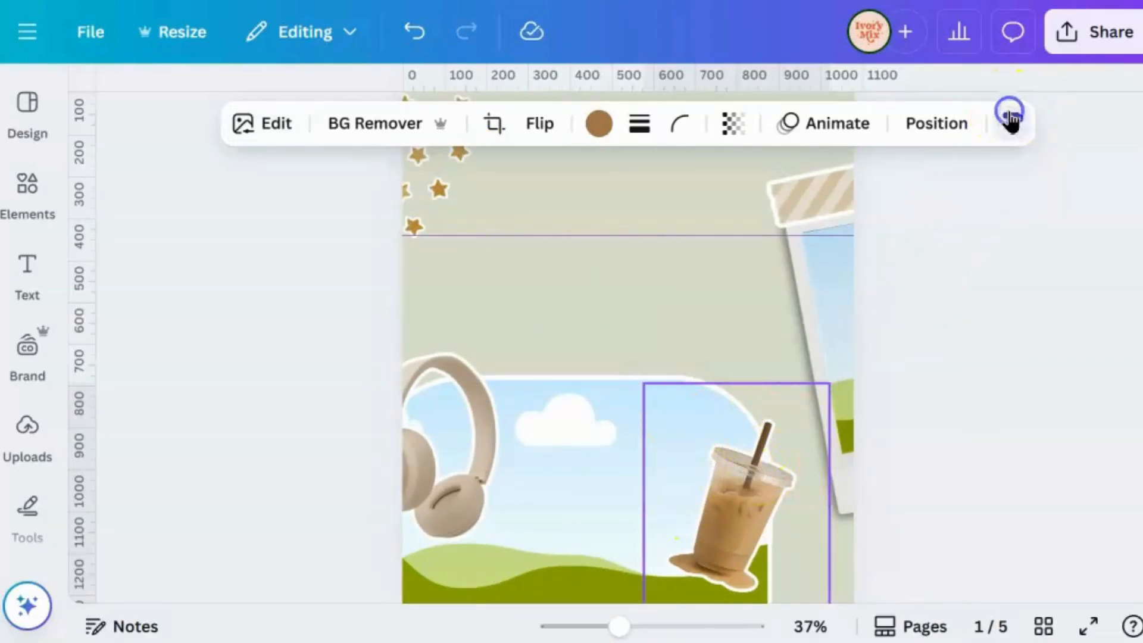
click(463, 425)
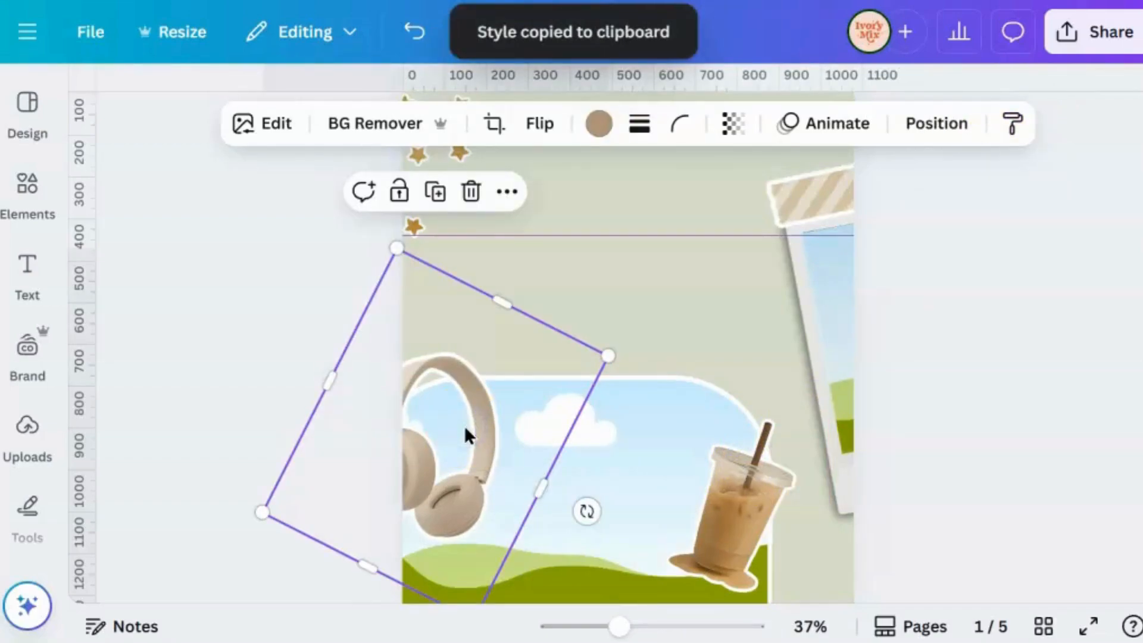
click(1012, 124)
click(828, 189)
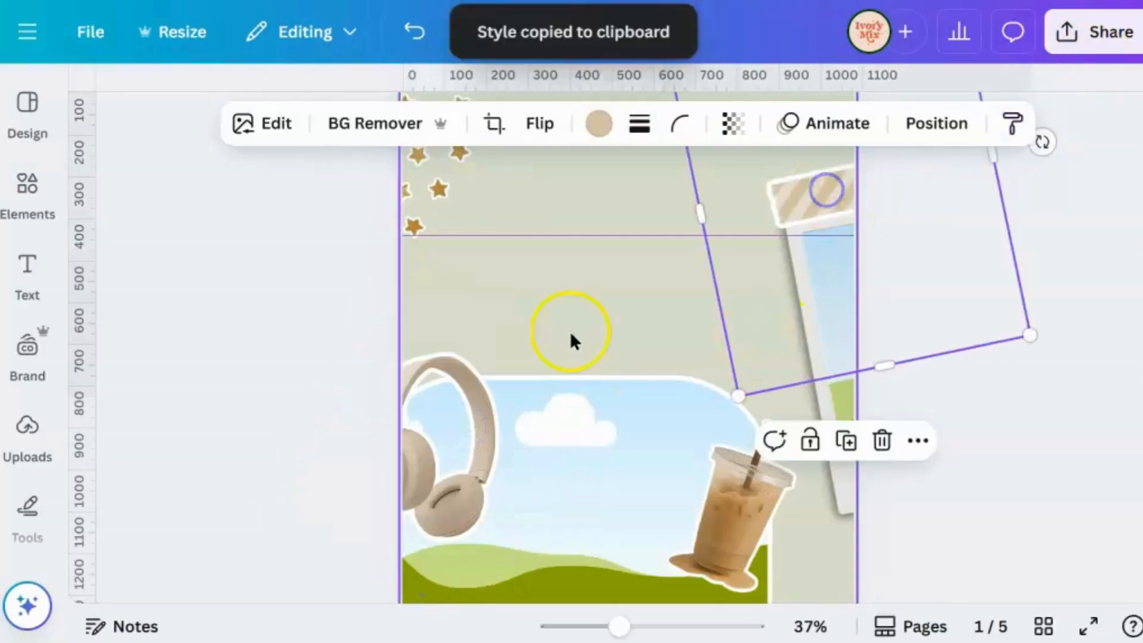
scroll(570, 337, down, 10)
click(1007, 125)
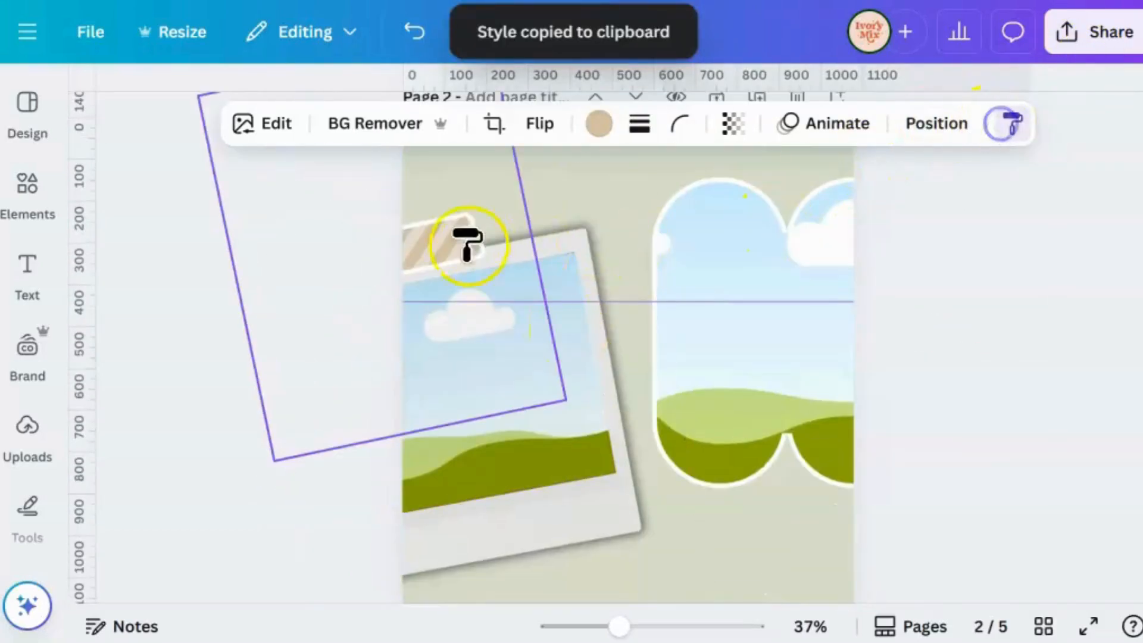
click(479, 257)
Copy the outline style to both halves of the daisy, on page 3 and page 4
click(1013, 122)
scroll(586, 439, down, 12)
click(772, 285)
click(1014, 125)
scroll(714, 409, down, 8)
click(429, 466)
Copy the outline style from the daisy to the candle jar at the edge of page 4
scroll(441, 417, down, 4)
click(1010, 123)
click(846, 219)
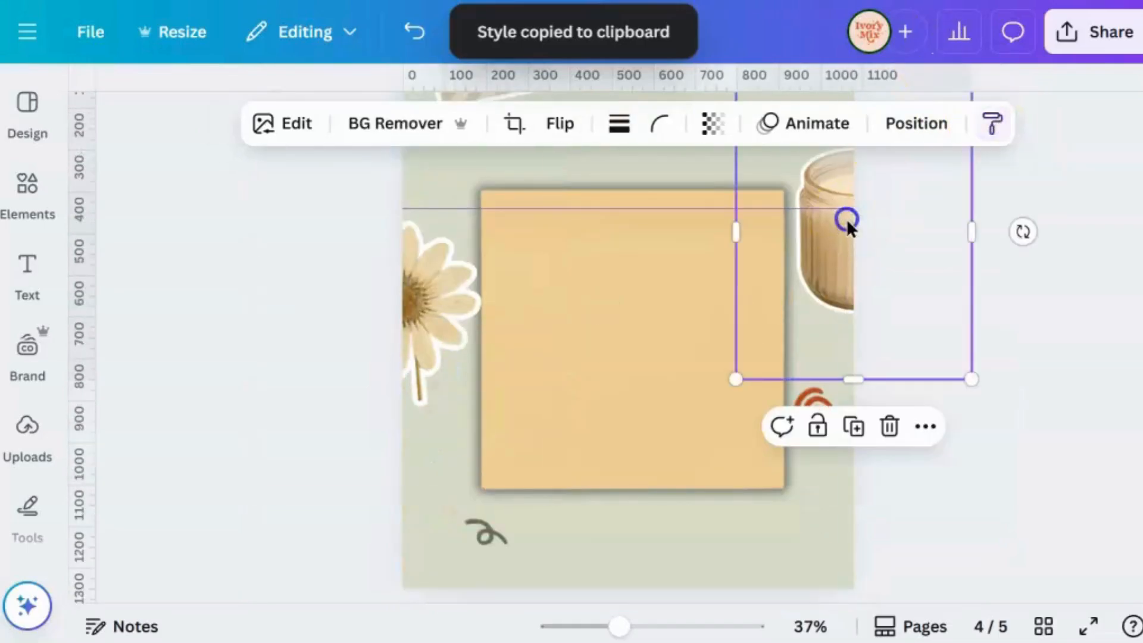
Copy the candle jar's white outline style to its other half and to the open book on page 5
scroll(857, 395, down, 8)
click(1017, 123)
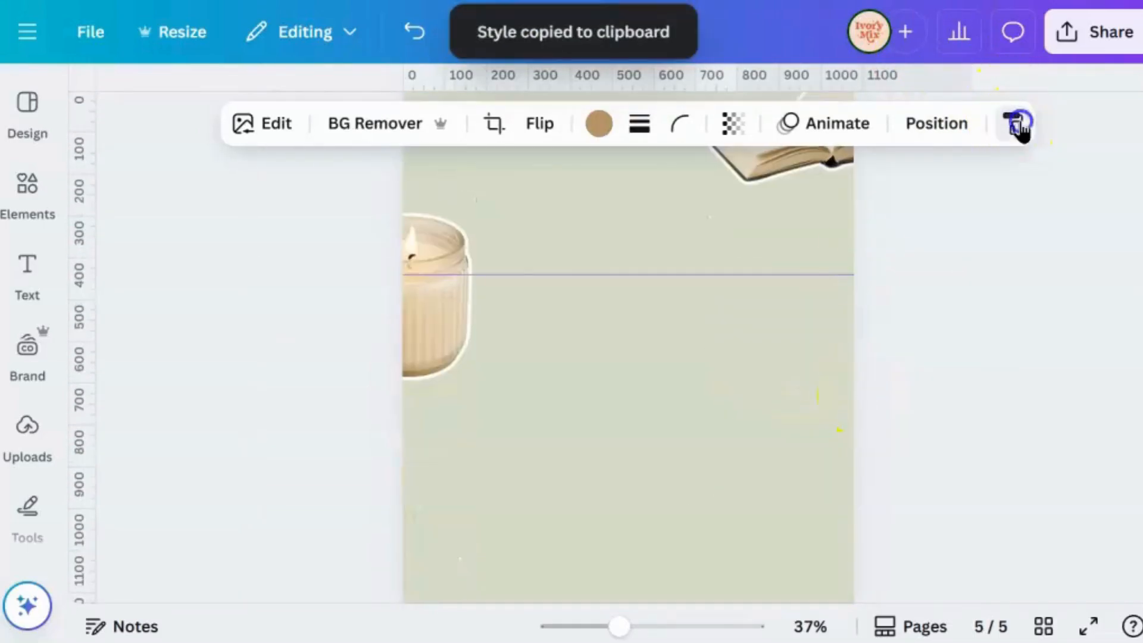
click(441, 316)
click(1012, 123)
click(811, 159)
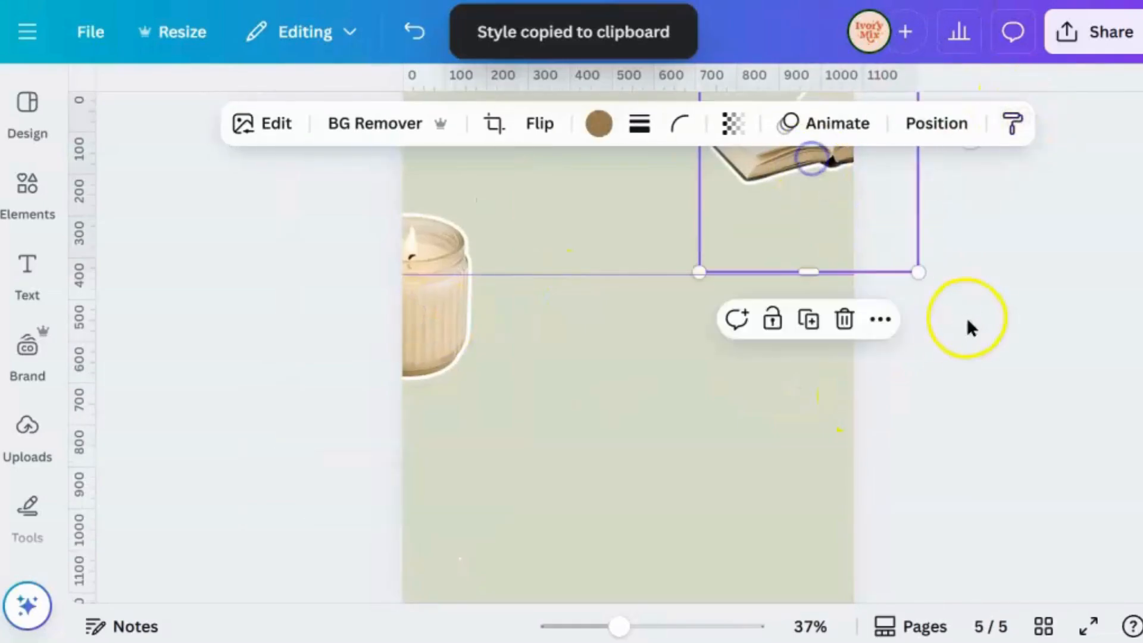
click(967, 321)
Review all the pages in the grid overview, and open page 1 to examine the image frames on pages 1 and 2
click(1044, 626)
scroll(757, 439, up, 2)
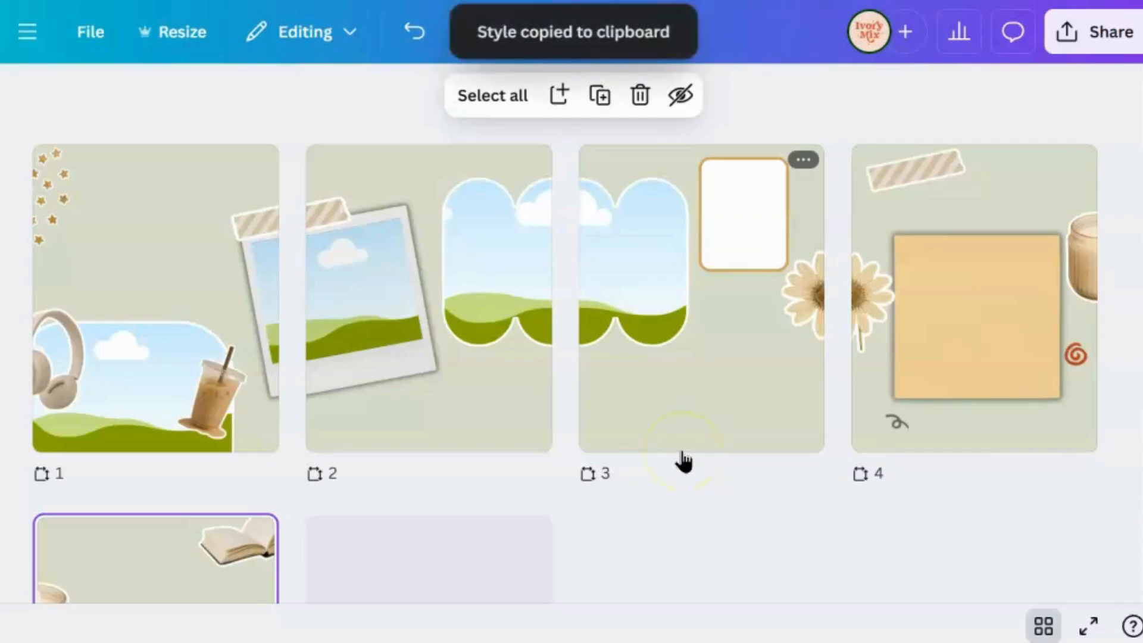
click(407, 342)
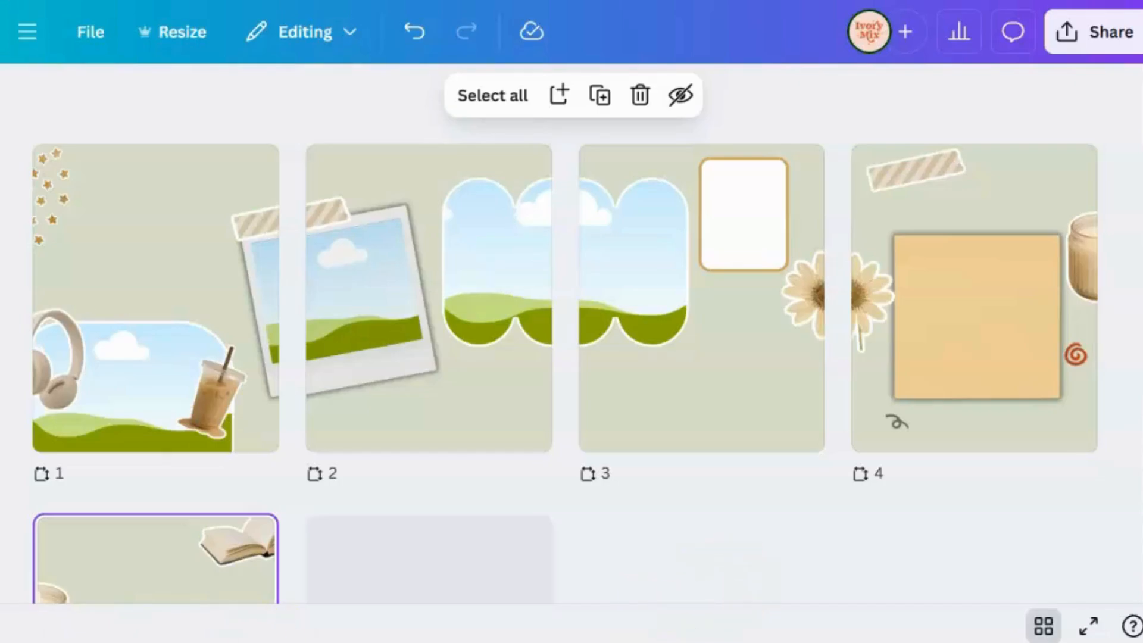
double_click(191, 254)
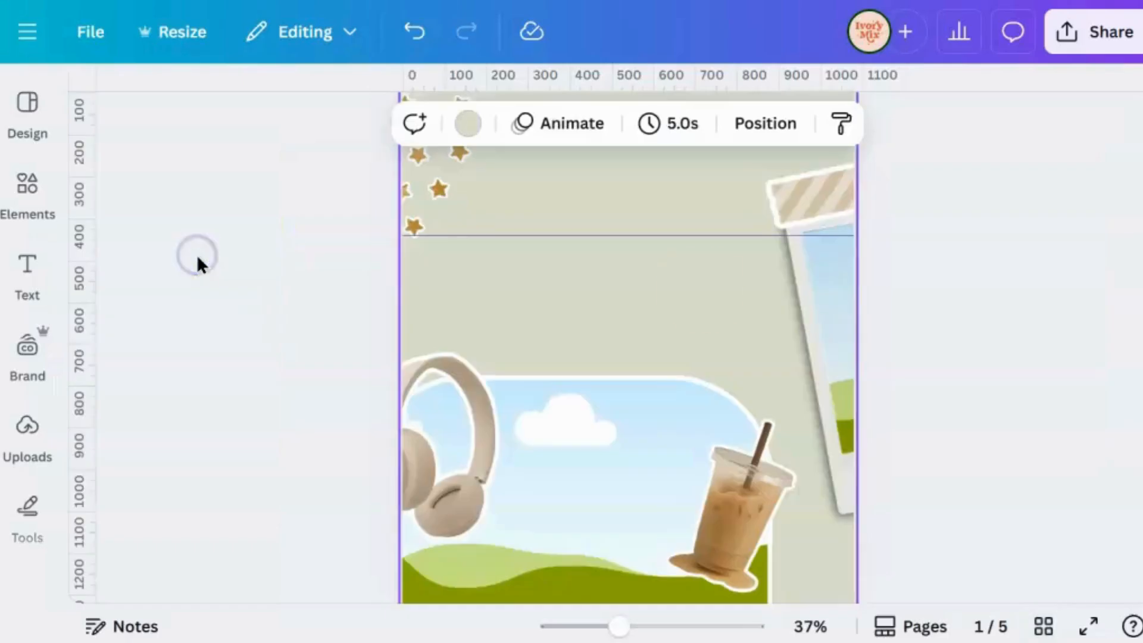
scroll(702, 295, down, 10)
click(704, 298)
scroll(702, 294, down, 8)
scroll(704, 294, up, 3)
click(639, 237)
click(777, 281)
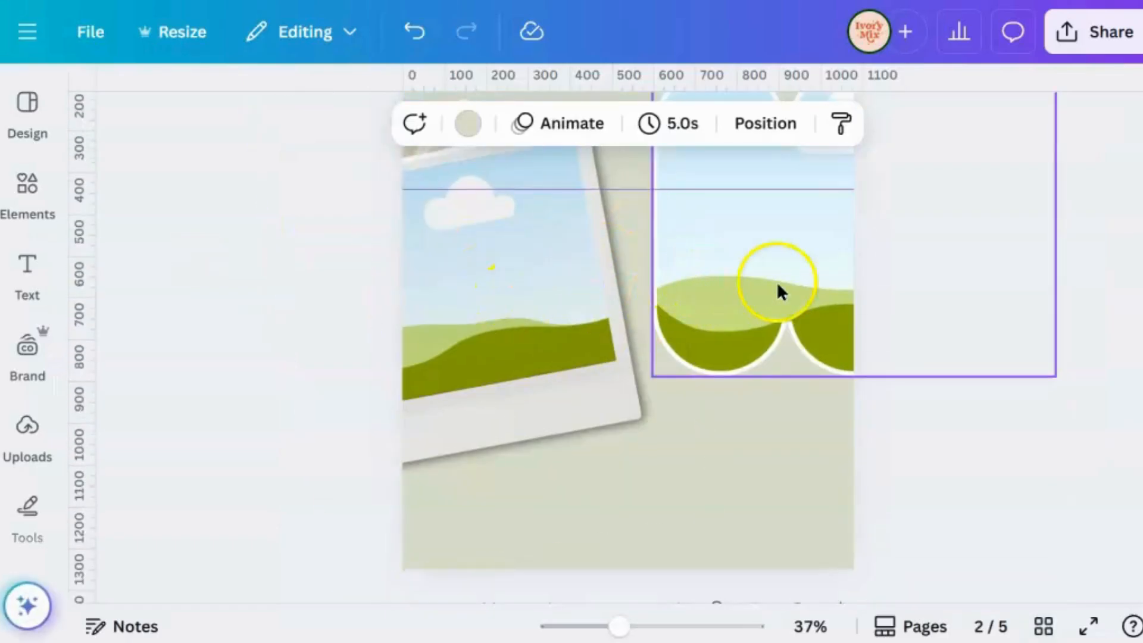
click(836, 528)
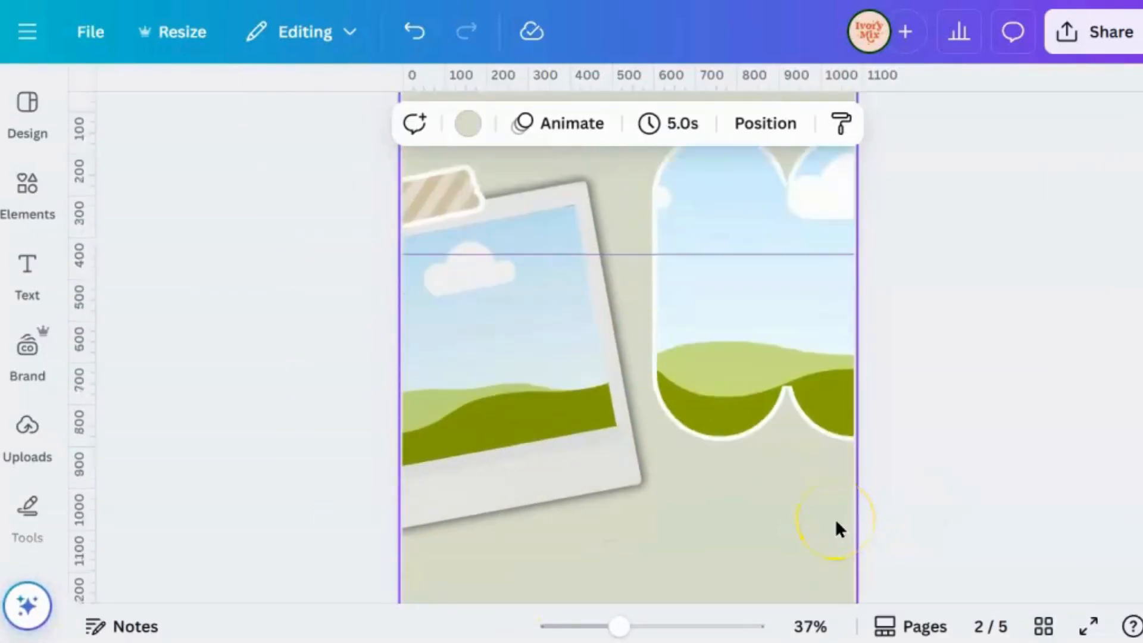
click(927, 504)
Fill the polaroid frame on page 2 with the uploaded screenshot of the Canva cutout search
click(582, 329)
click(128, 193)
click(26, 439)
click(26, 439)
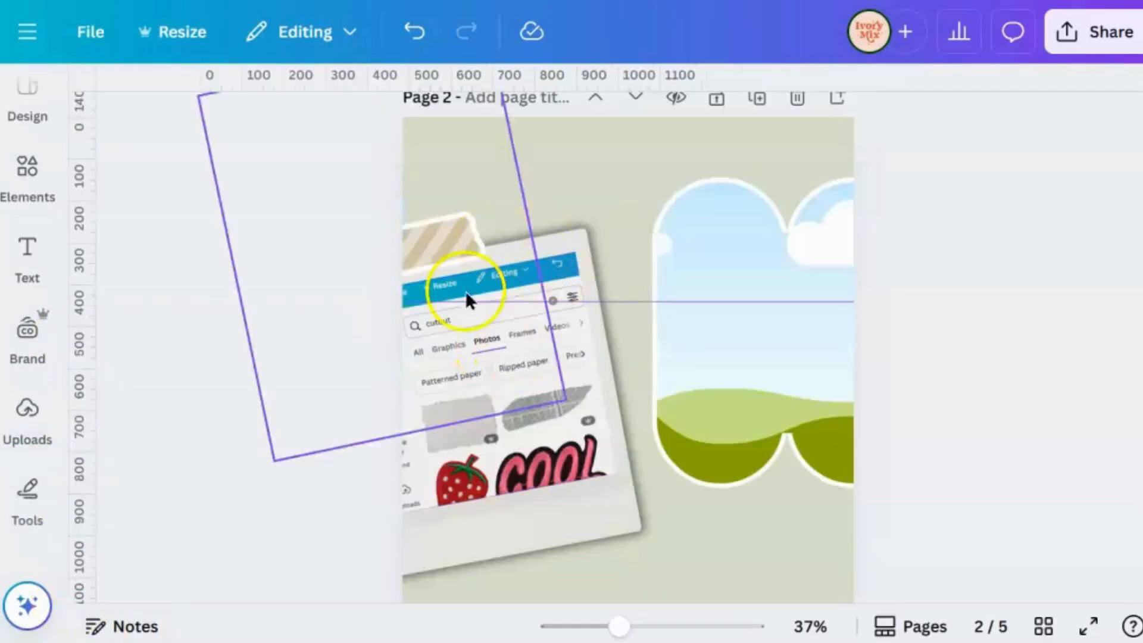
drag(466, 291, 555, 377)
double_click(556, 377)
click(452, 432)
click(489, 318)
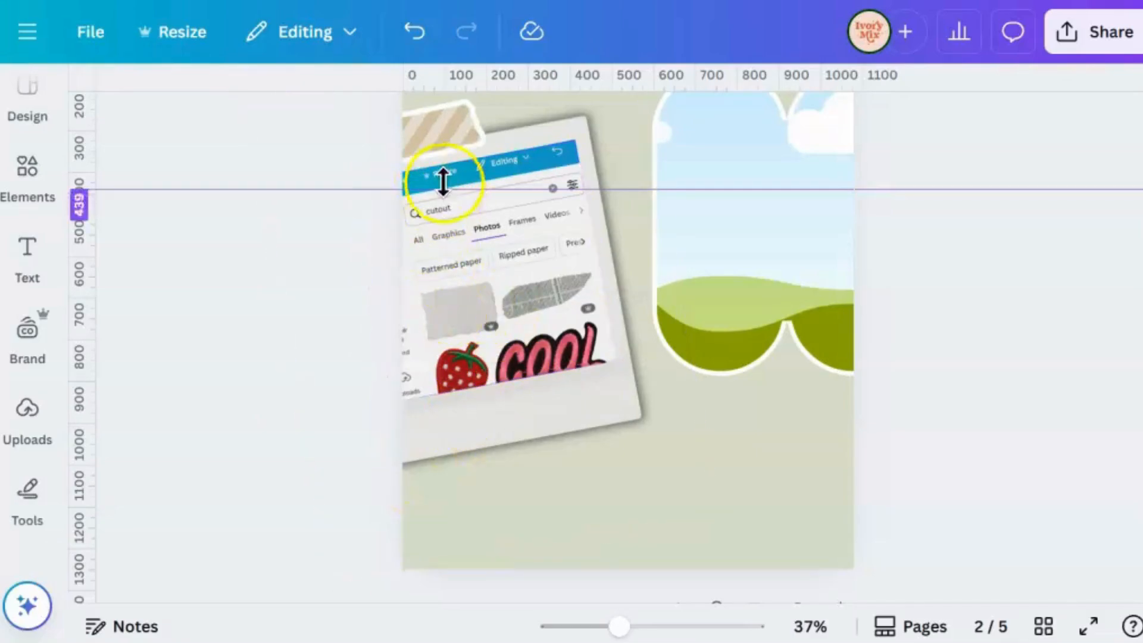
scroll(447, 233, up, 2)
click(591, 306)
click(109, 212)
click(545, 367)
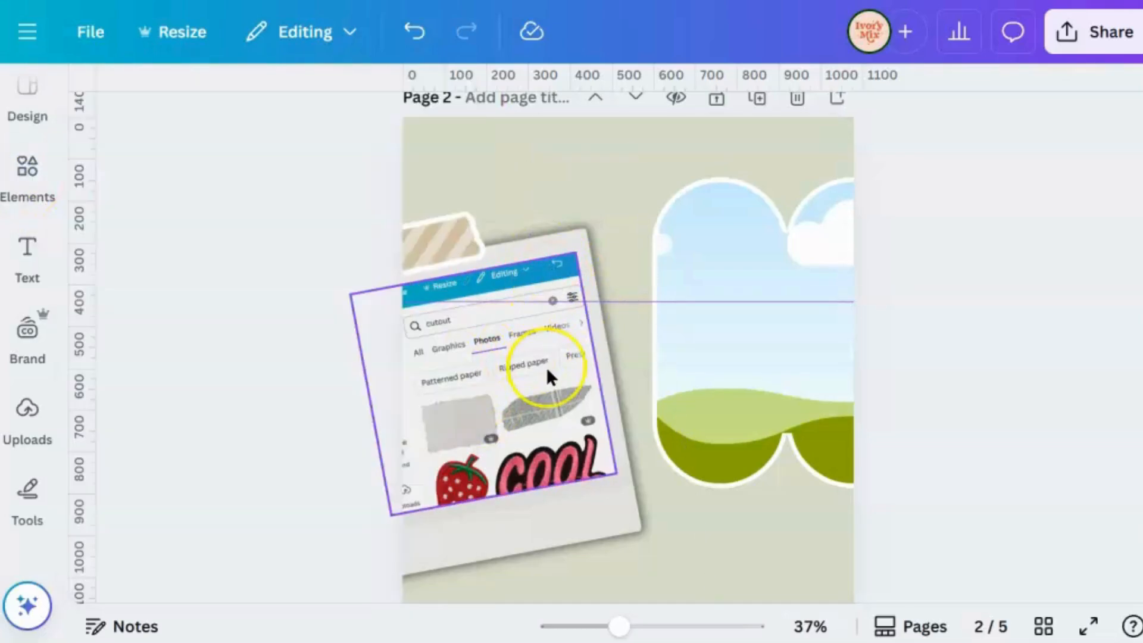
double_click(470, 330)
click(236, 619)
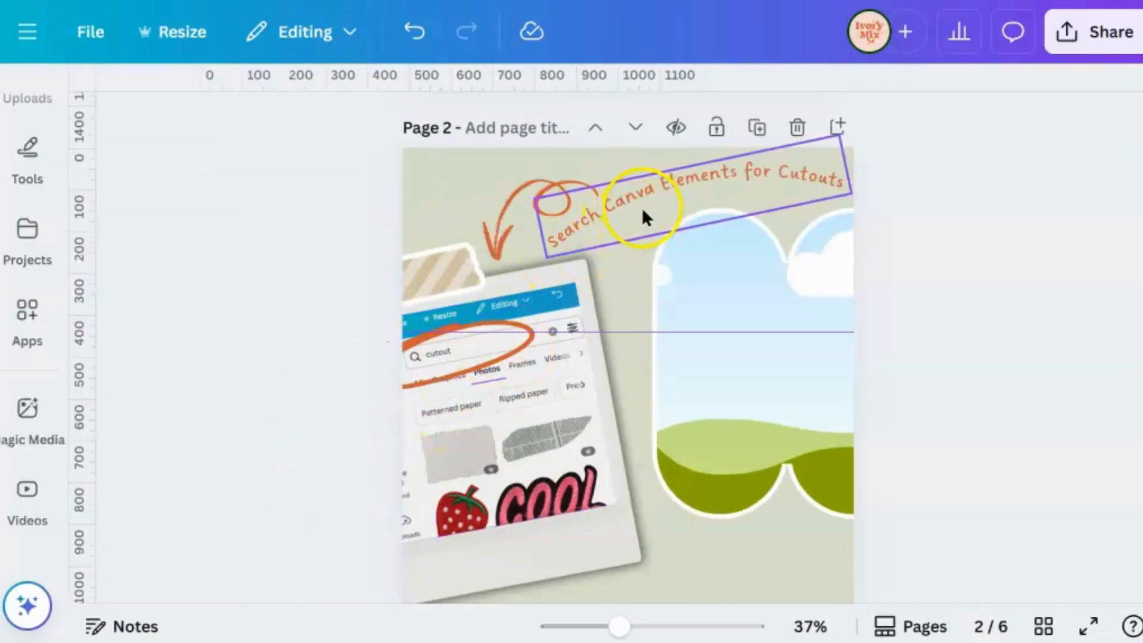
Set the Curve effect of the "Search Canva Elements for Cutouts" text on page 2 to 18
click(641, 209)
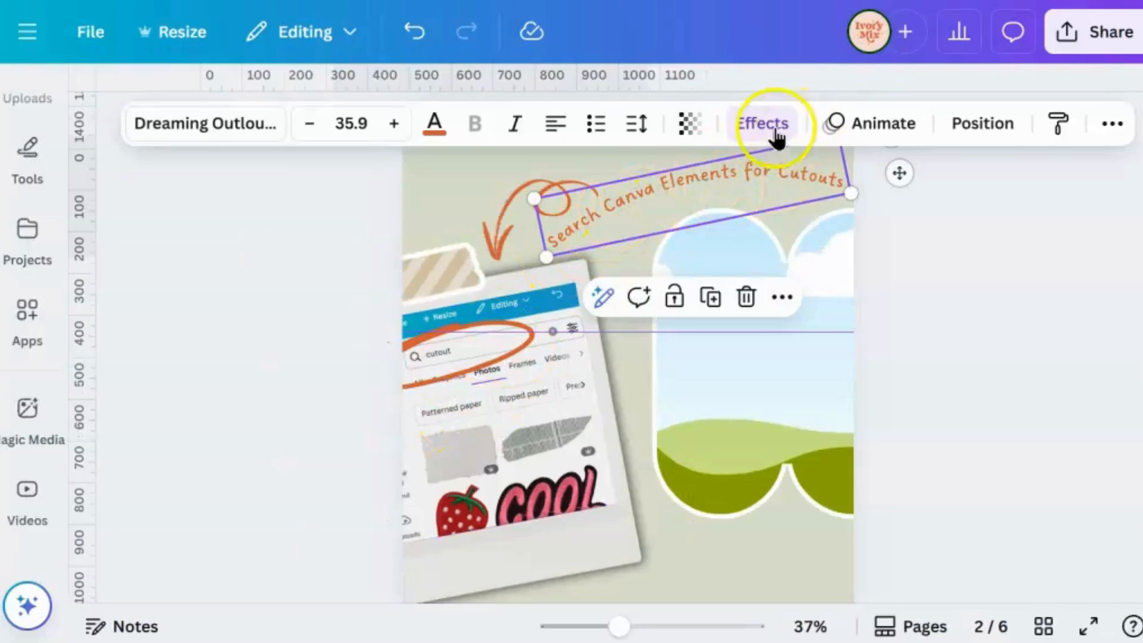
click(752, 119)
scroll(357, 446, down, 10)
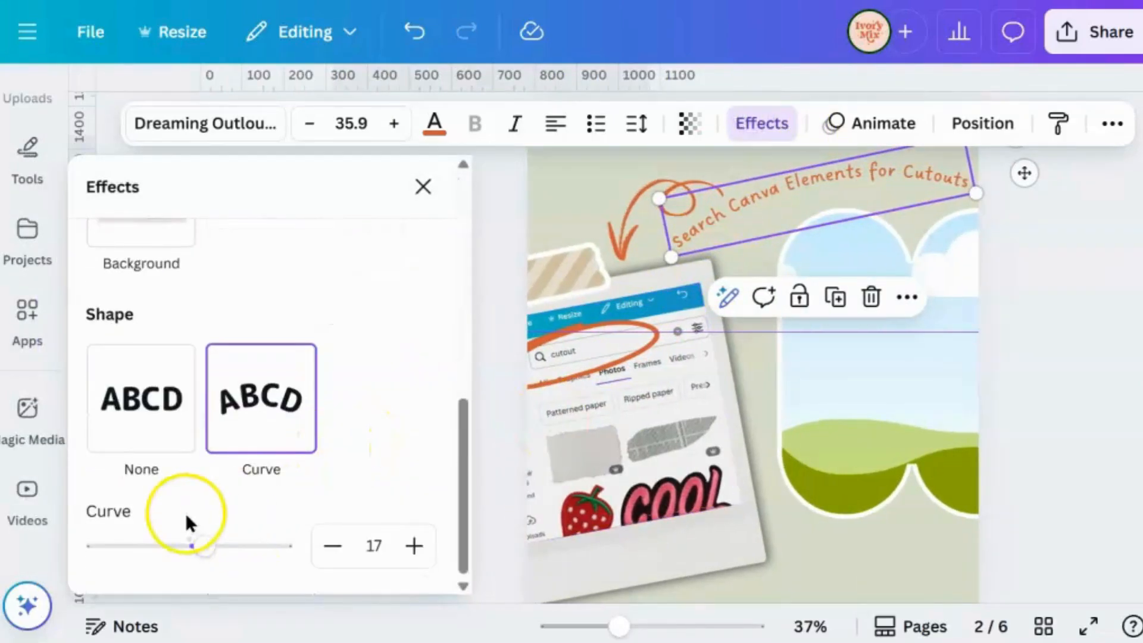
click(323, 455)
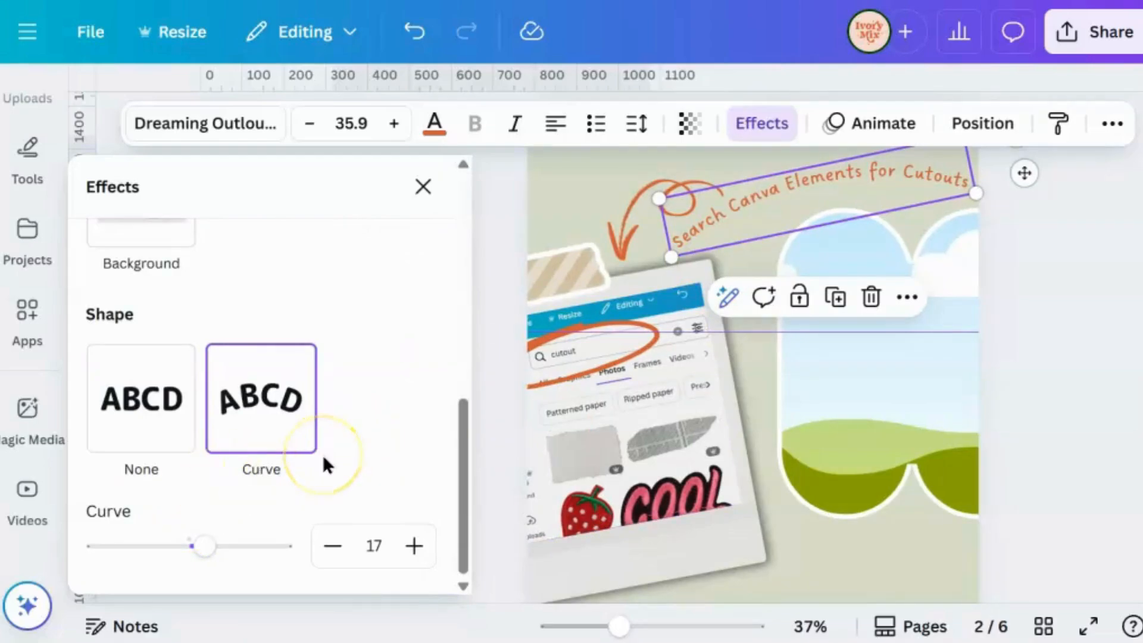
scroll(256, 387, up, 5)
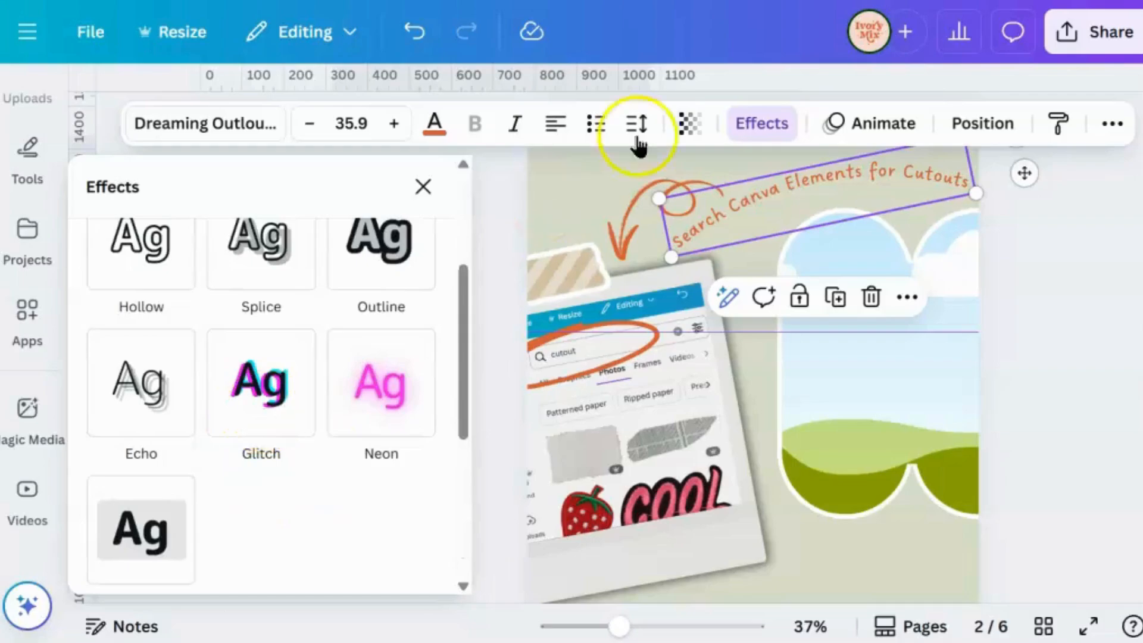
scroll(238, 322, up, 4)
scroll(149, 316, down, 8)
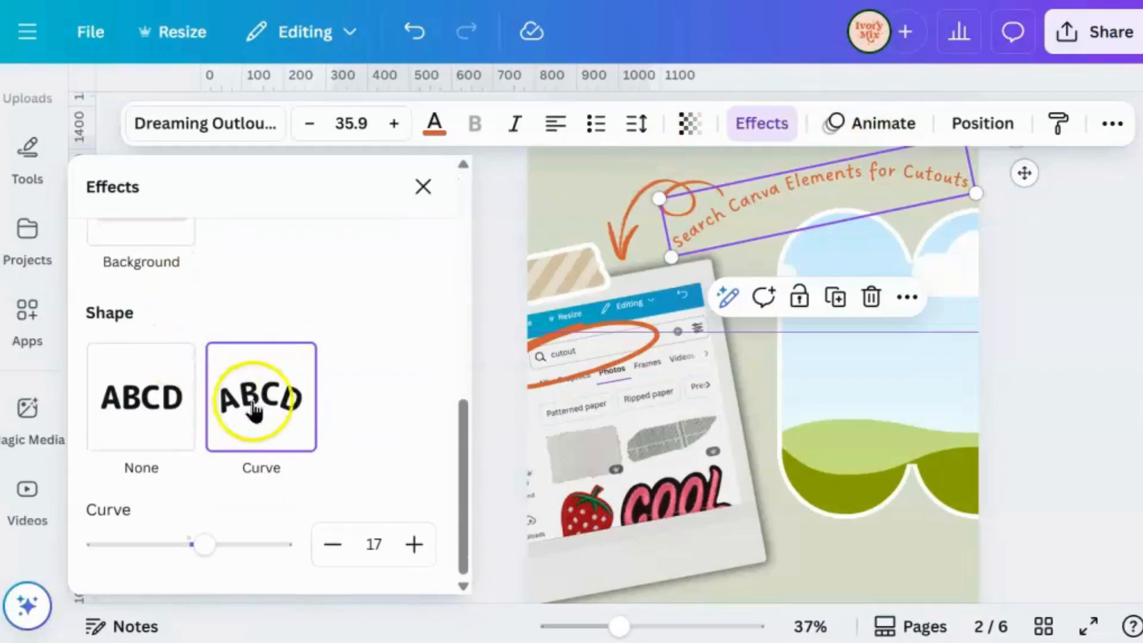
drag(204, 545, 205, 552)
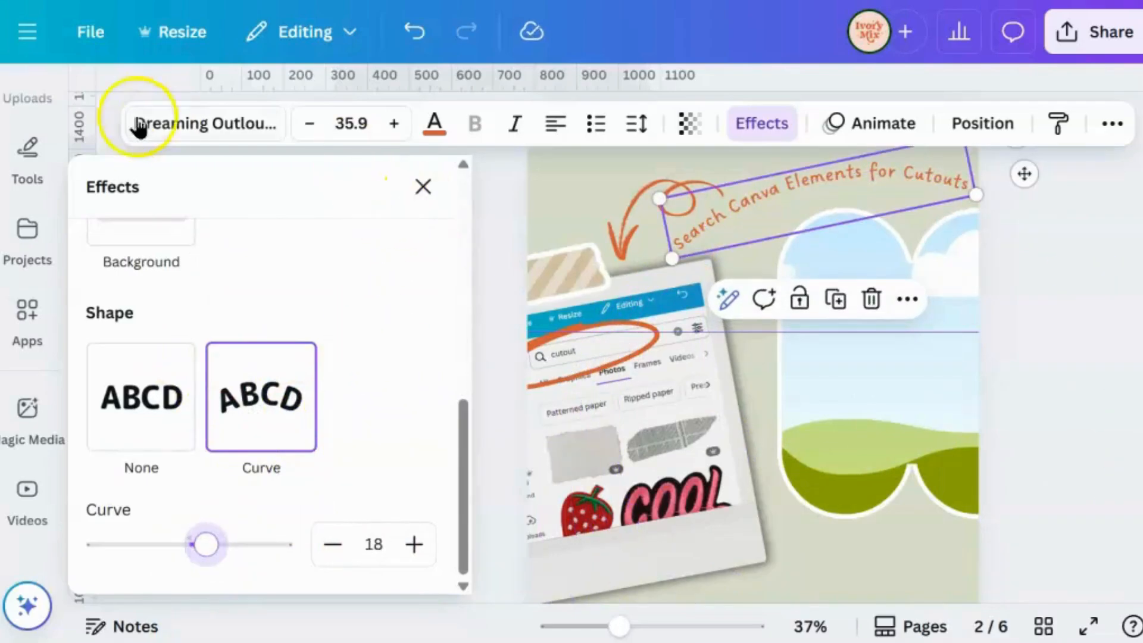
Search the fonts for "HANDWRITING", browse the handwritten styles for the curved text, and close the font list
click(191, 122)
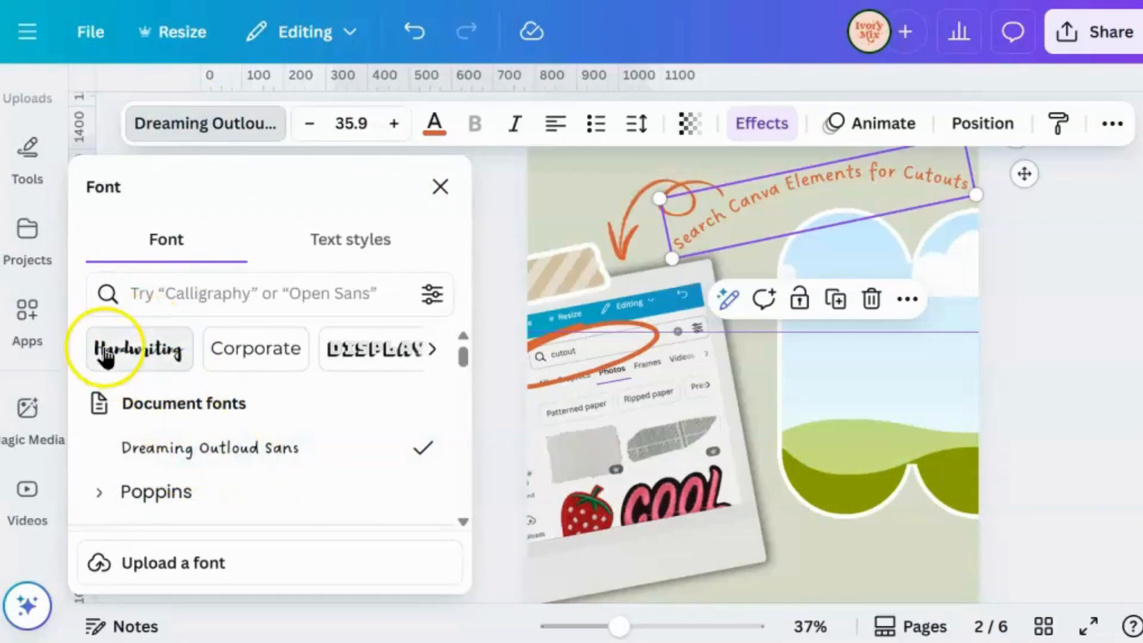
click(187, 294)
text(HANDWRITING)
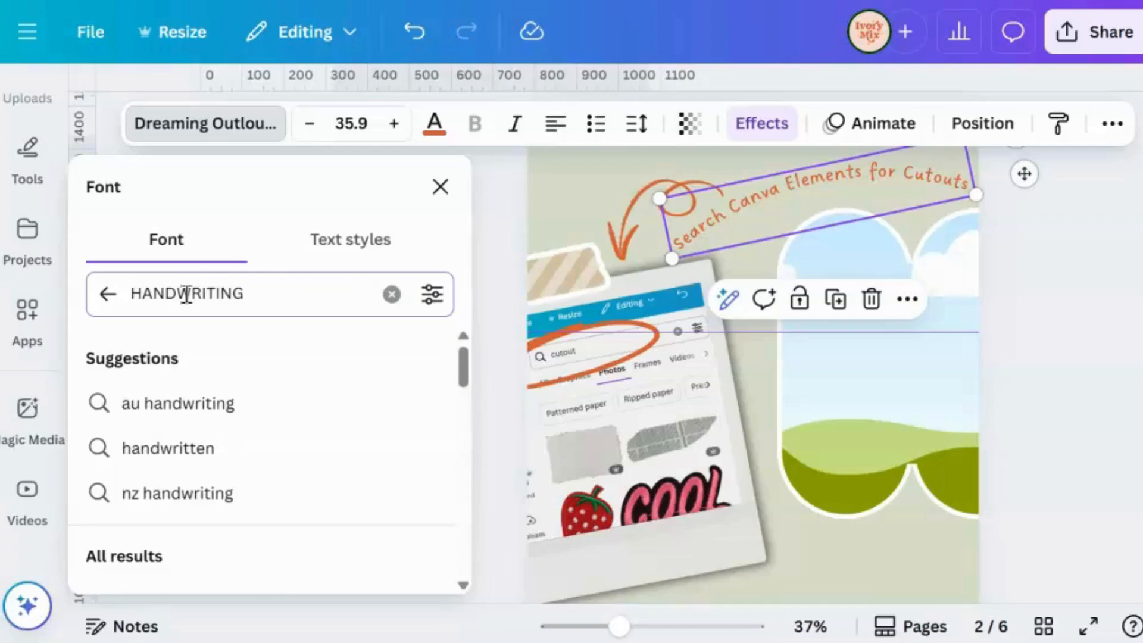
click(301, 332)
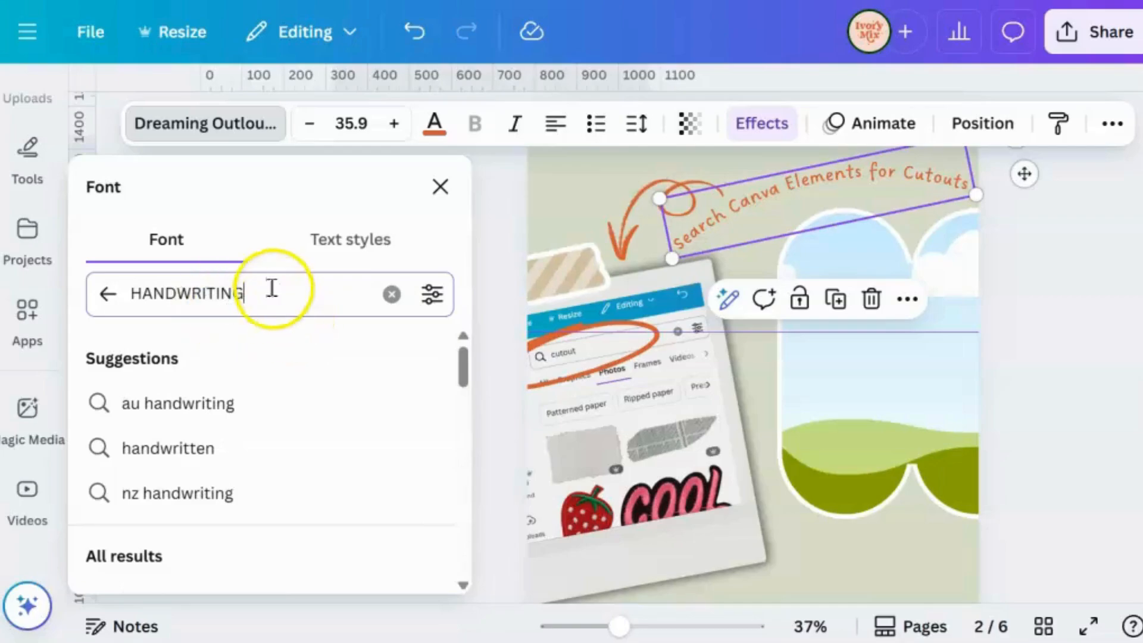
scroll(266, 453, down, 4)
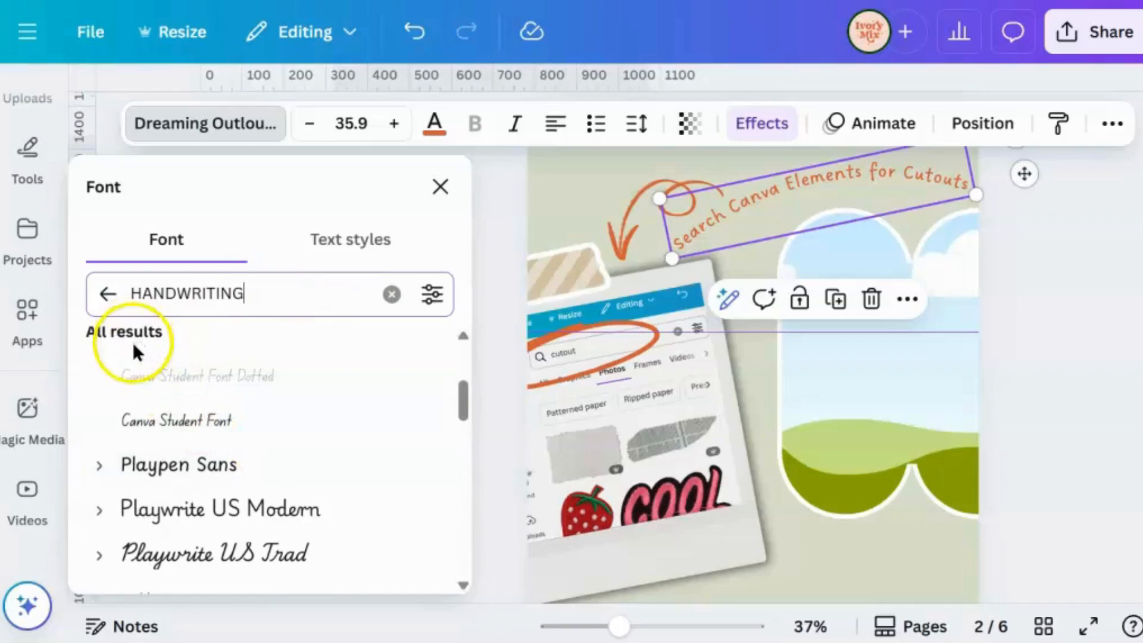
scroll(187, 485, down, 3)
scroll(188, 488, up, 7)
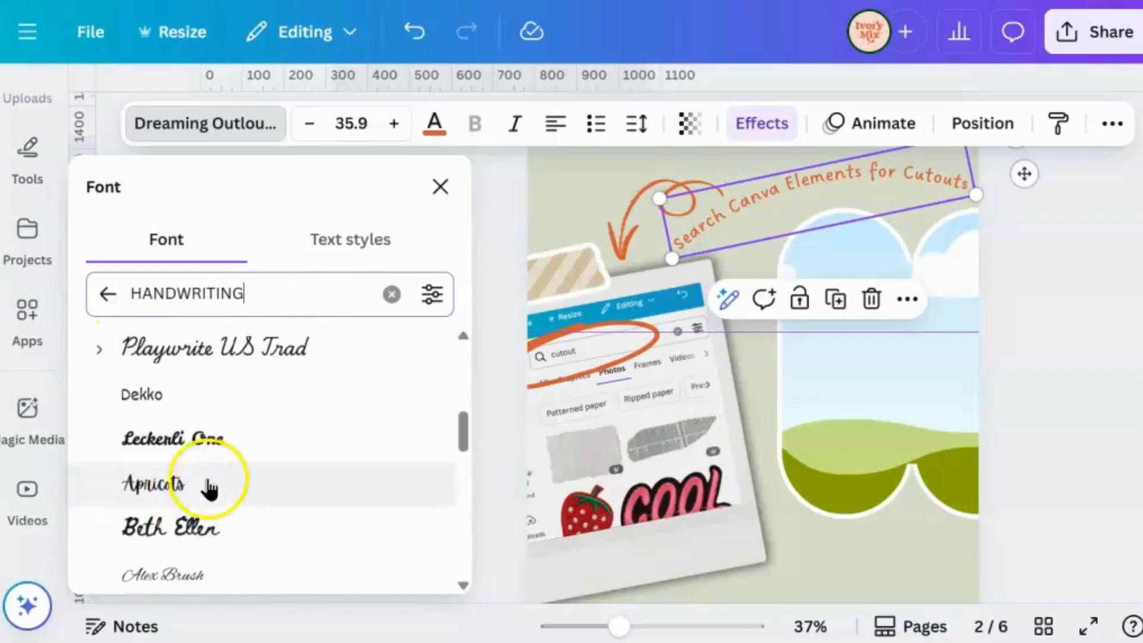
click(395, 290)
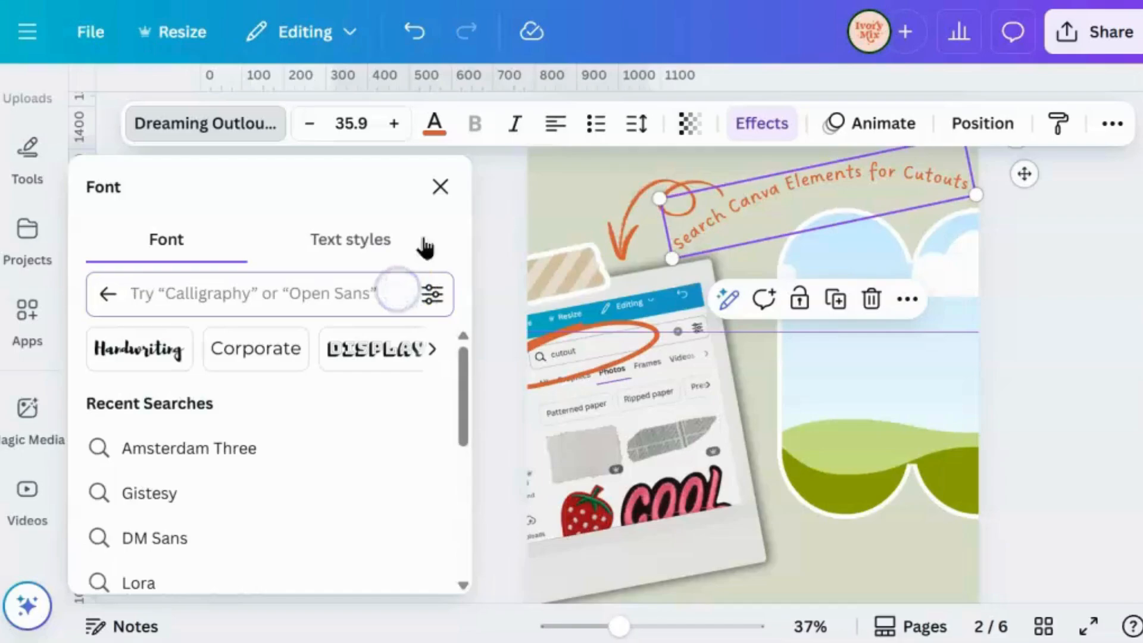
click(509, 207)
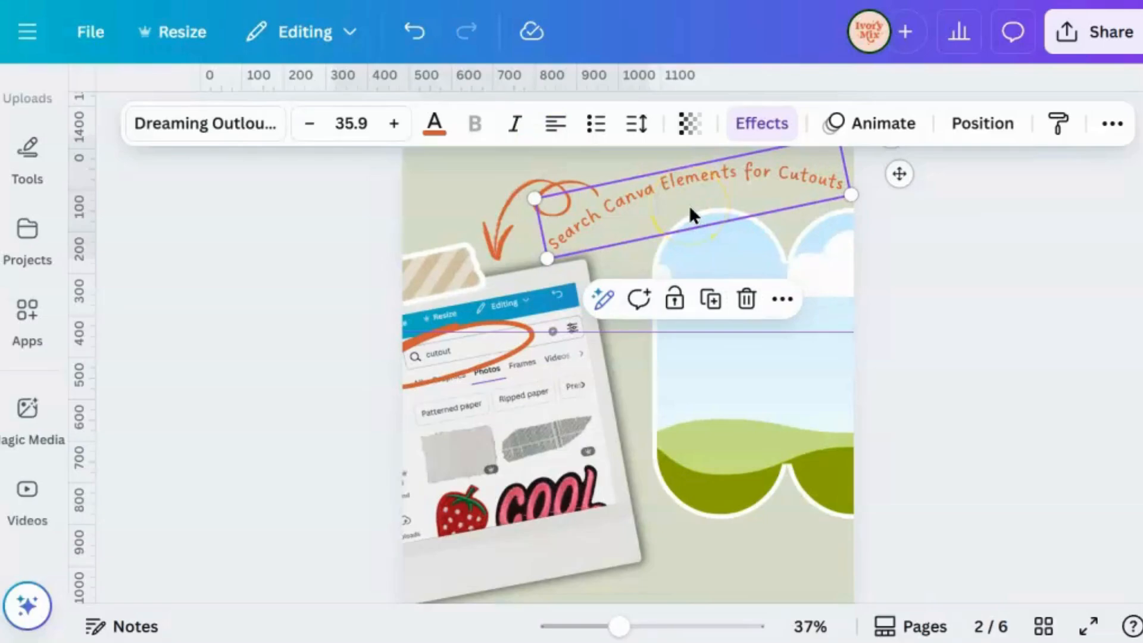
Search the elements for "OVAL" and limit the results to graphics
click(496, 358)
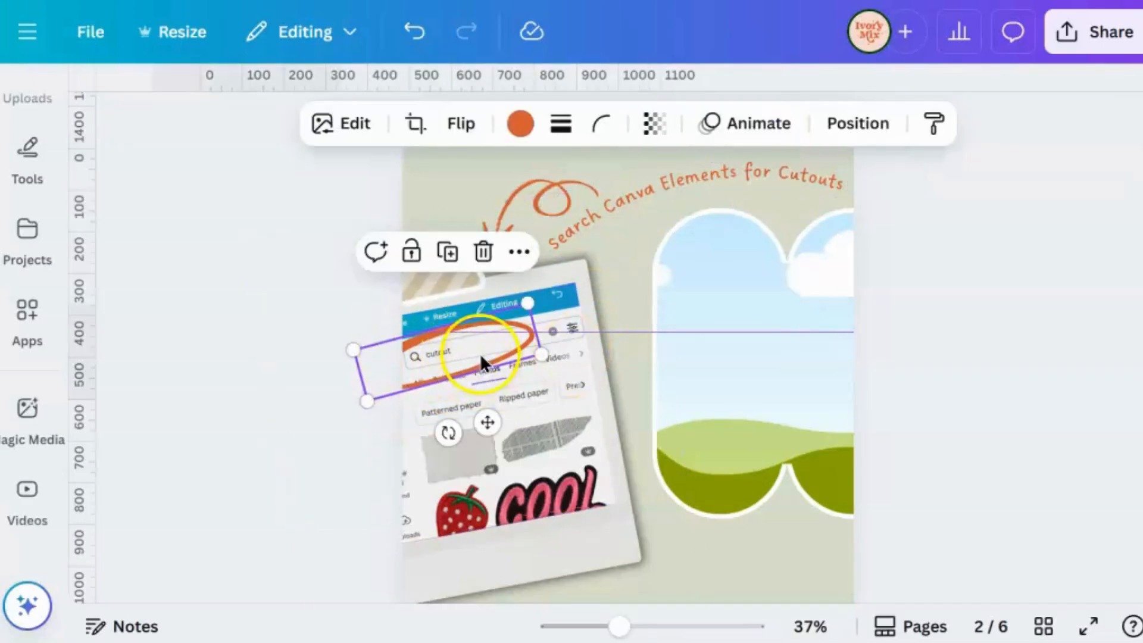
click(50, 184)
click(193, 113)
double_click(193, 113)
text(OVAL)
key(Return)
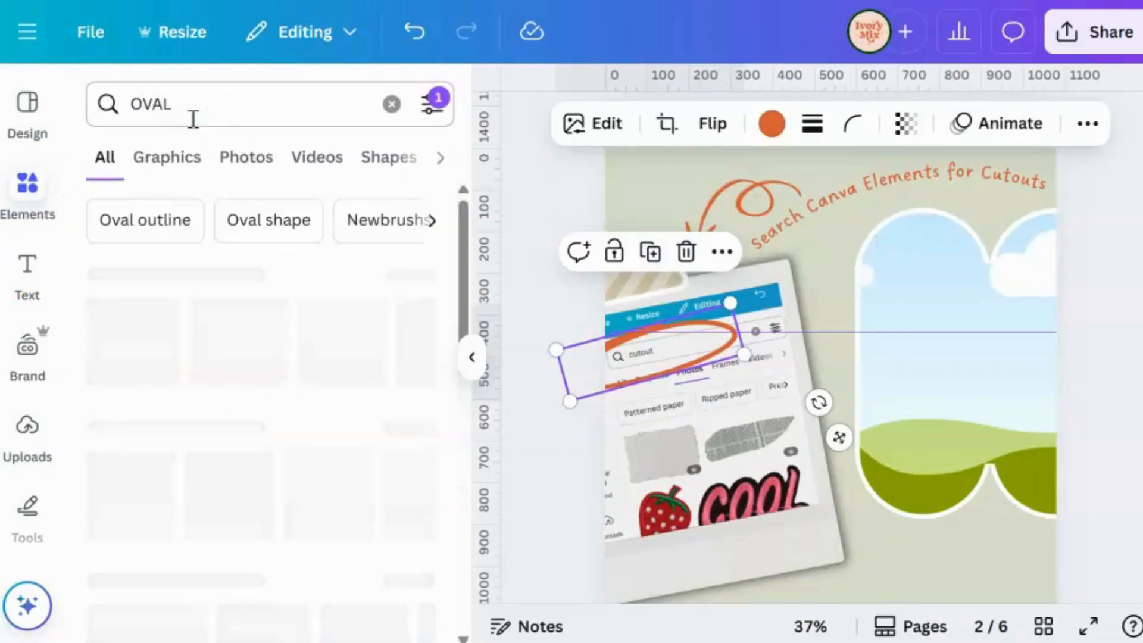
click(324, 158)
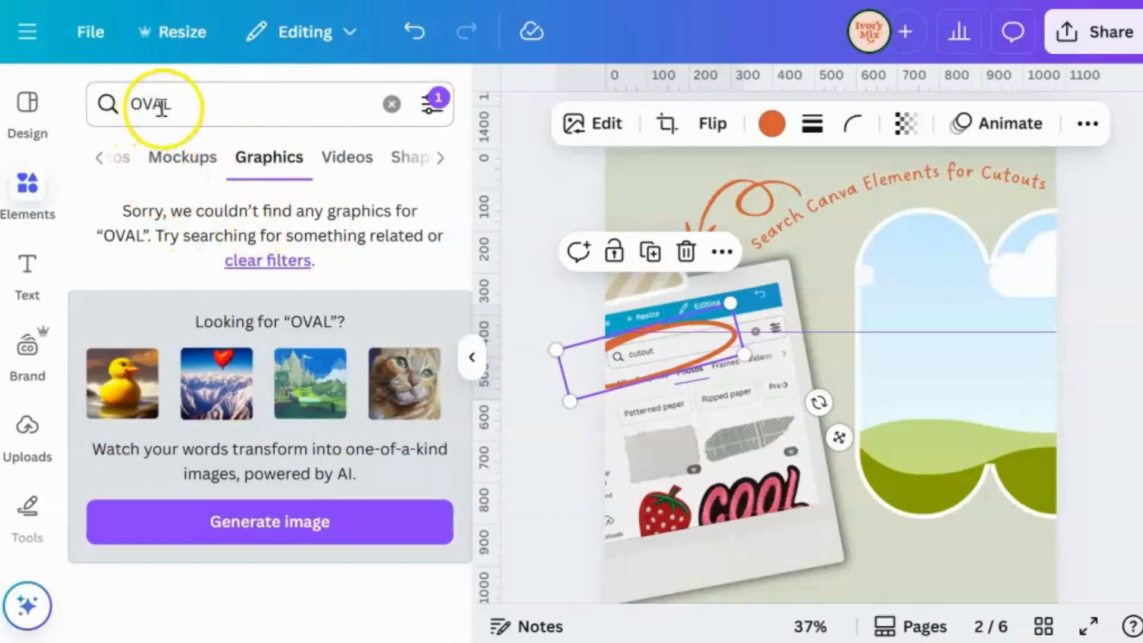
Turn off the Cut-outs only filter and browse the oval graphics for a hand-drawn circle
click(443, 98)
scroll(326, 245, down, 3)
scroll(307, 262, down, 3)
click(117, 380)
click(429, 106)
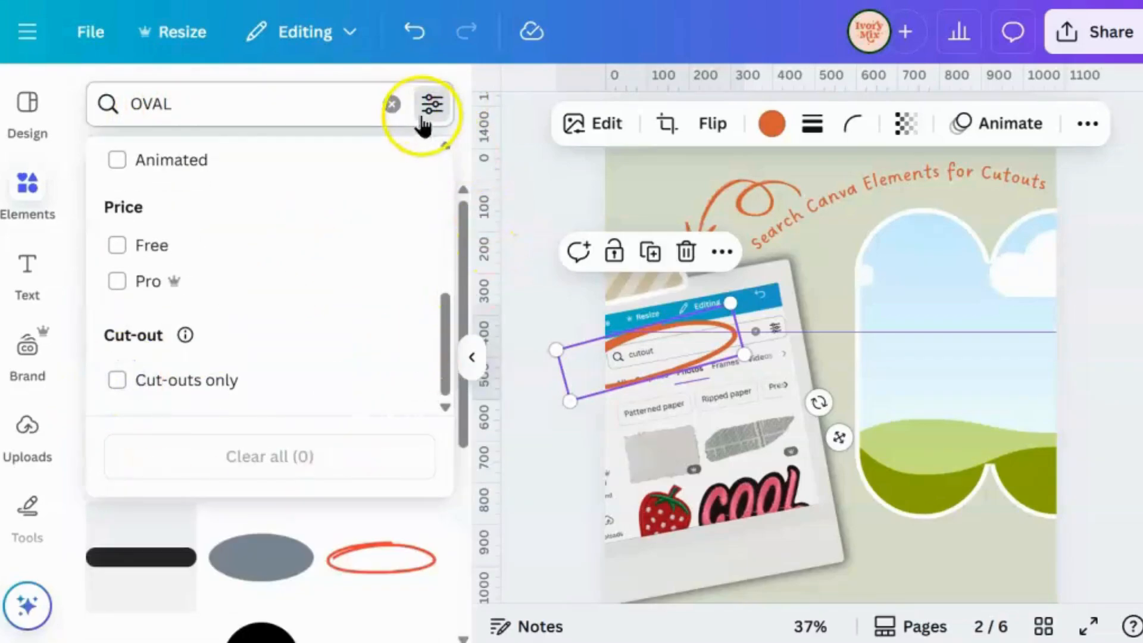
scroll(343, 400, down, 2)
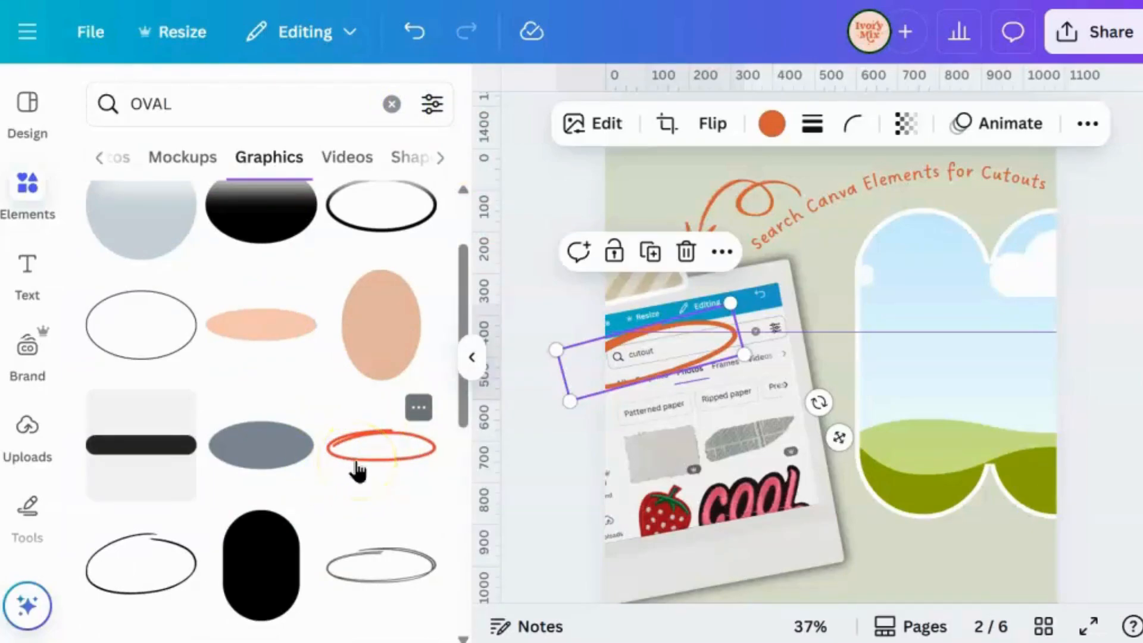
scroll(357, 470, down, 6)
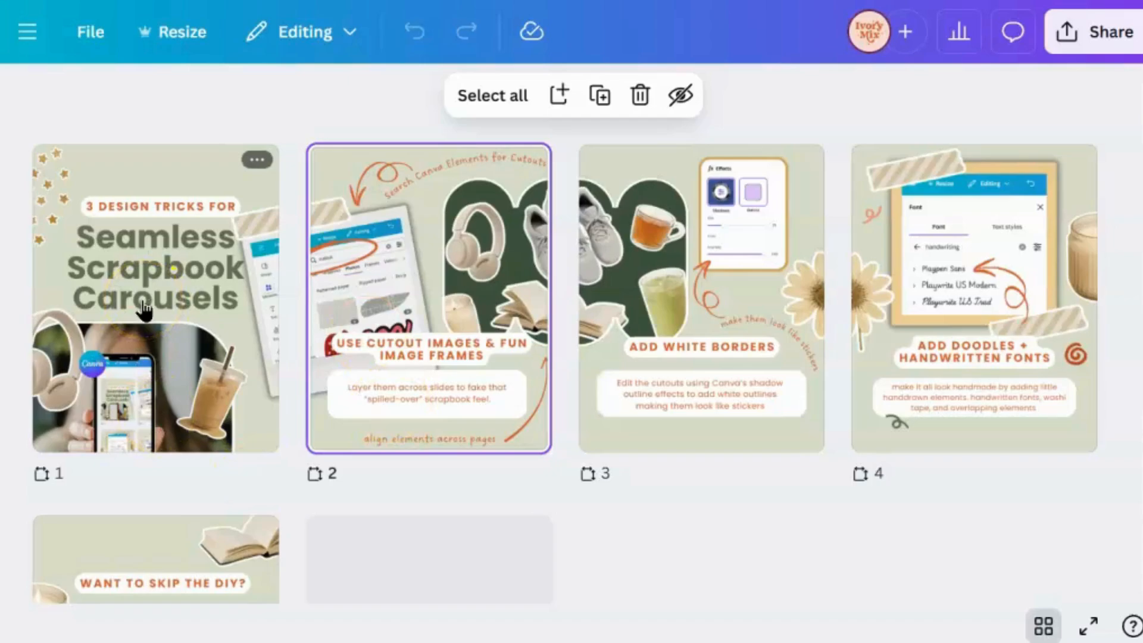
Open page 1 of the finished carousel and inspect its "Seamless Scrapbook Carousels" title
double_click(193, 388)
click(638, 299)
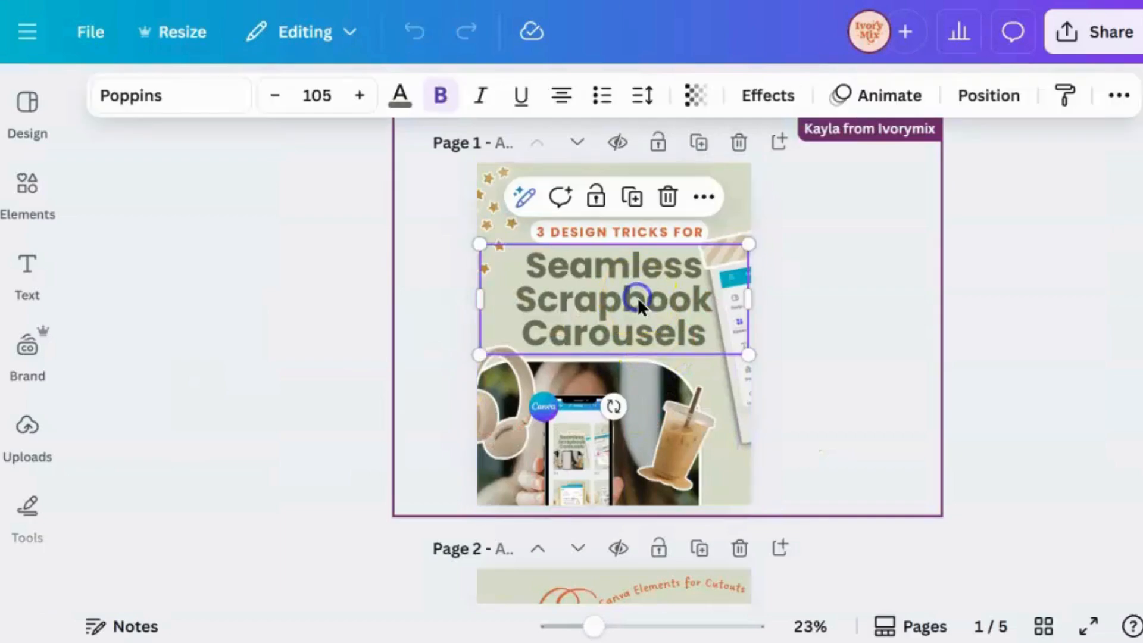
click(955, 313)
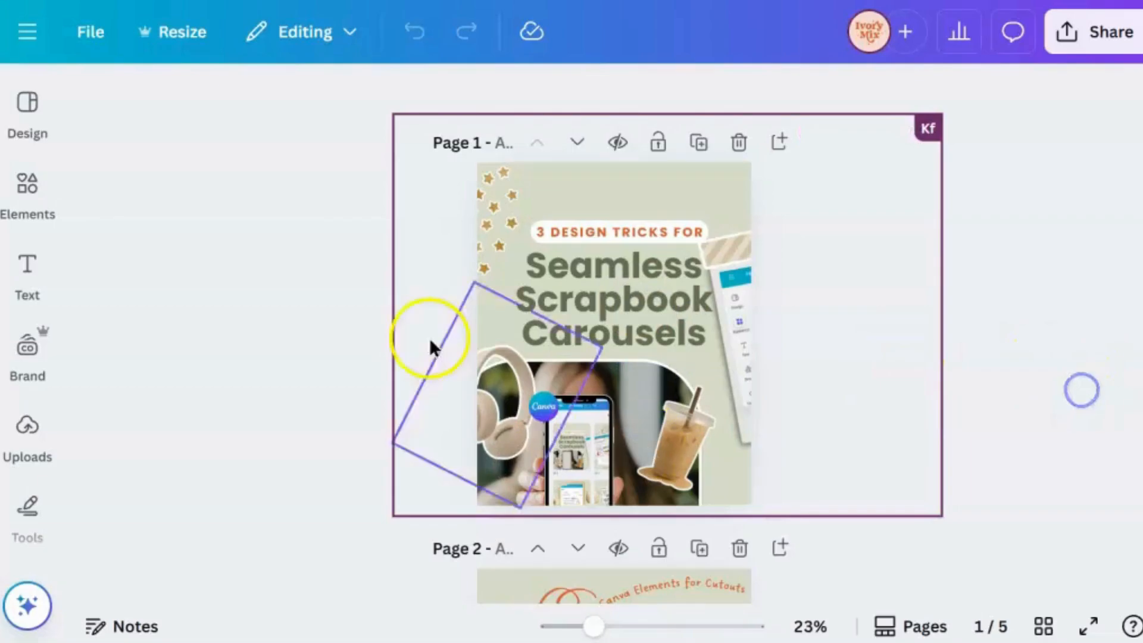
Search the elements for "PAPER"
click(39, 202)
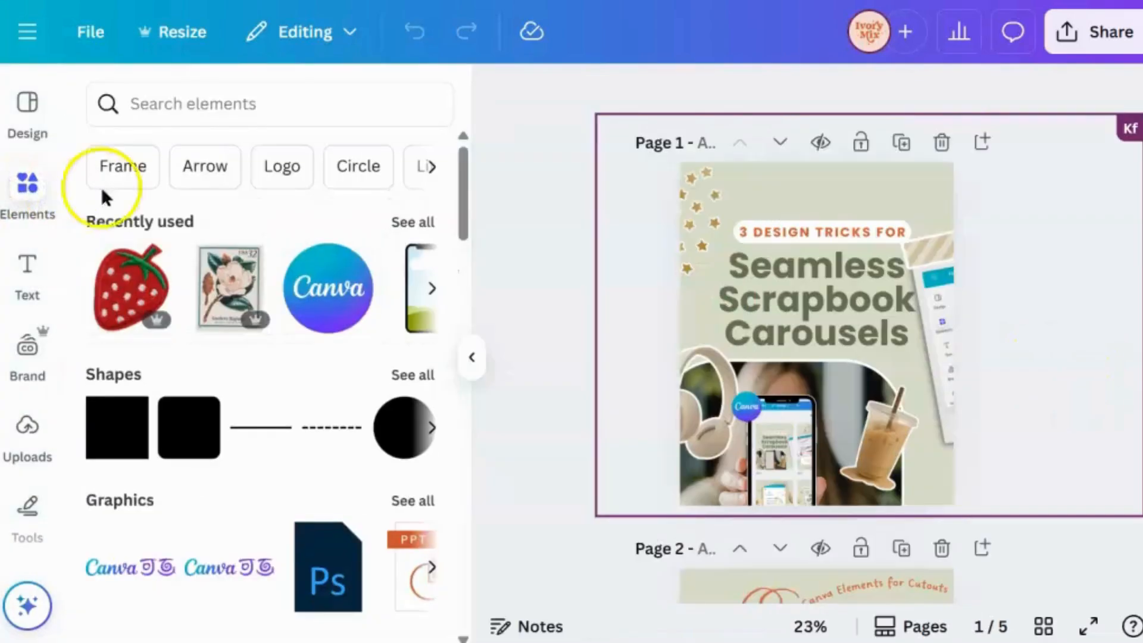
click(178, 119)
text(PAPER)
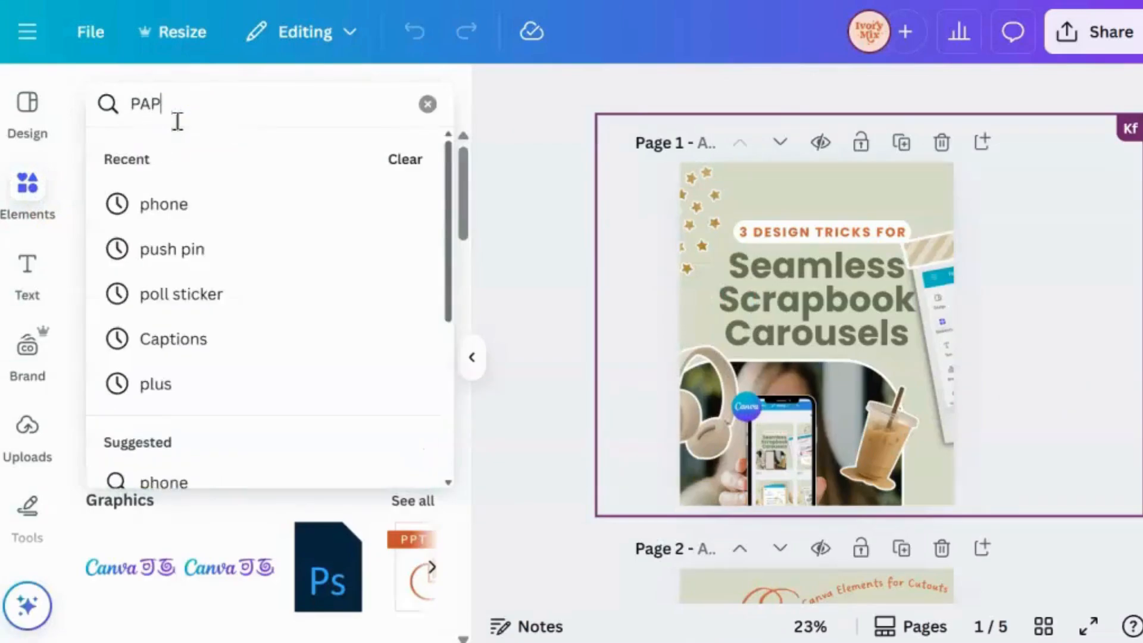
key(Return)
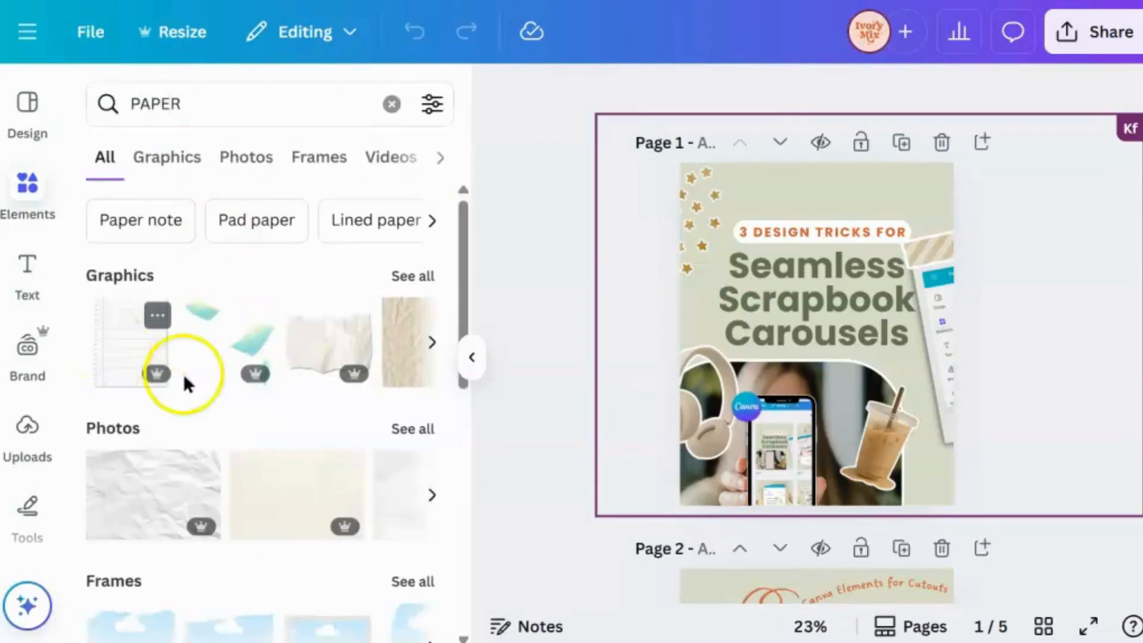
Show all paper graphics and place the torn book-page paper in page 1's upper-right corner
click(410, 277)
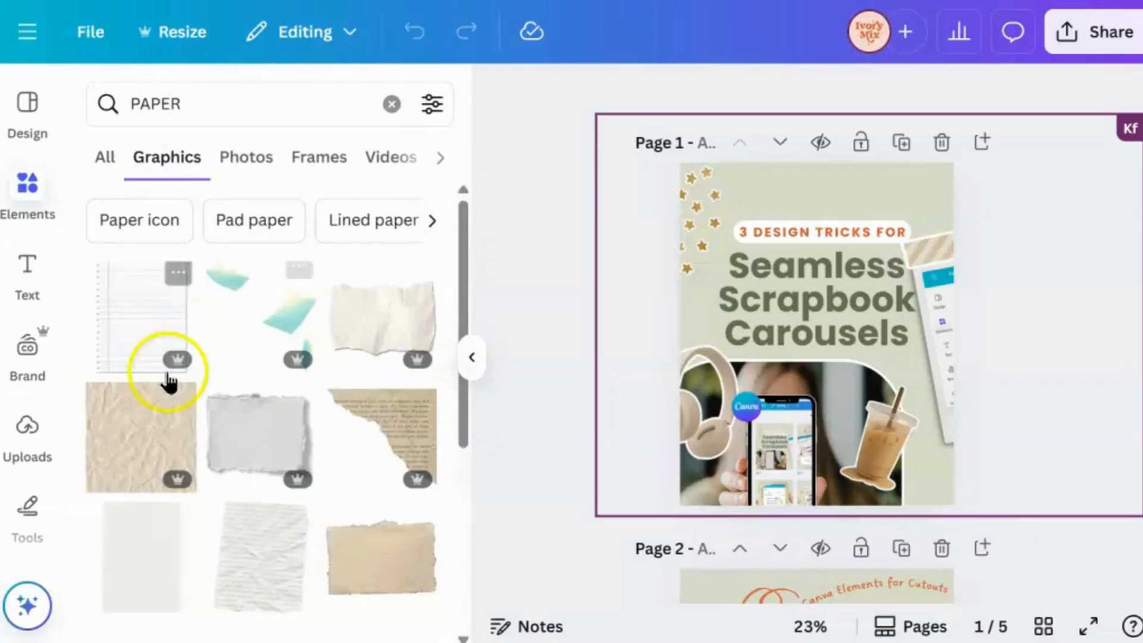
click(378, 440)
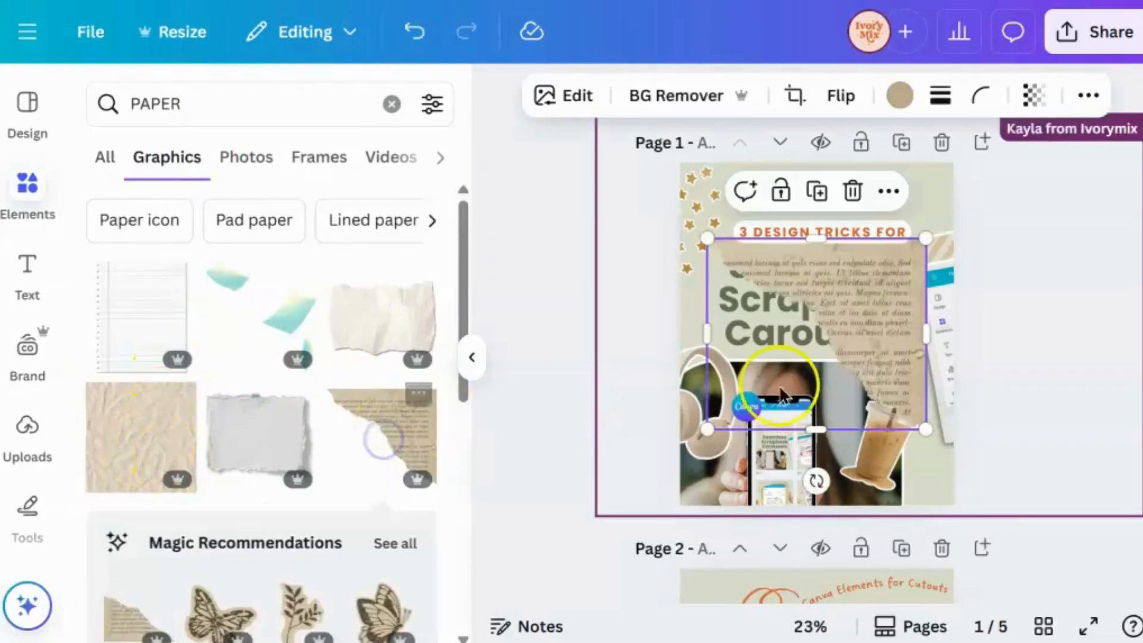
drag(877, 272, 887, 218)
Send the torn book-page paper on page 1 to the back, behind the title and cut-outs
right_click(935, 164)
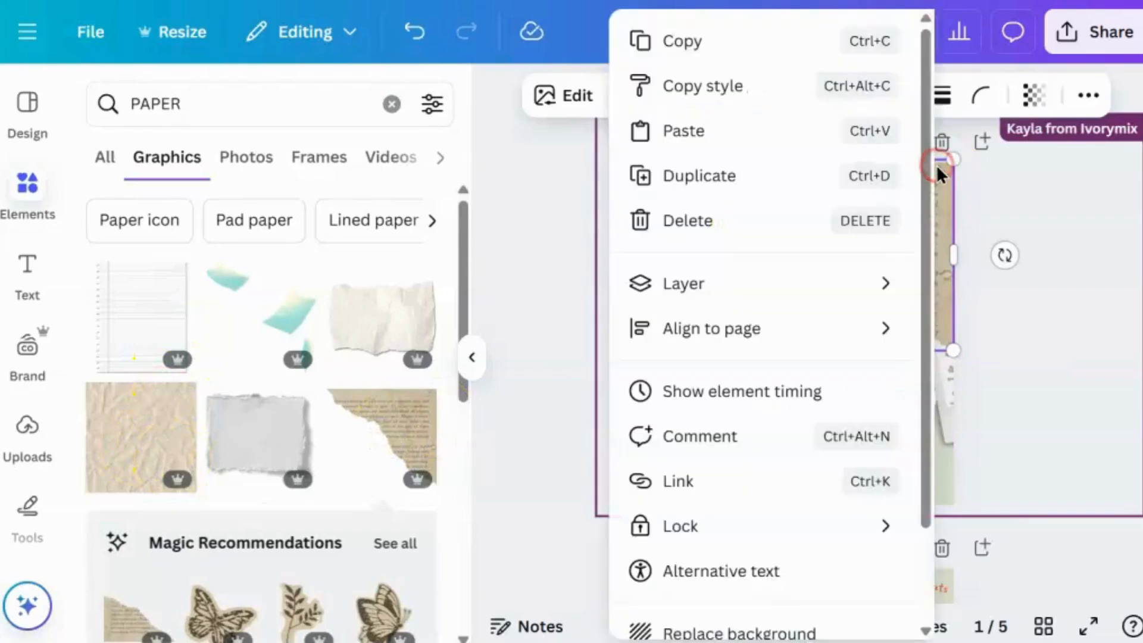
click(855, 302)
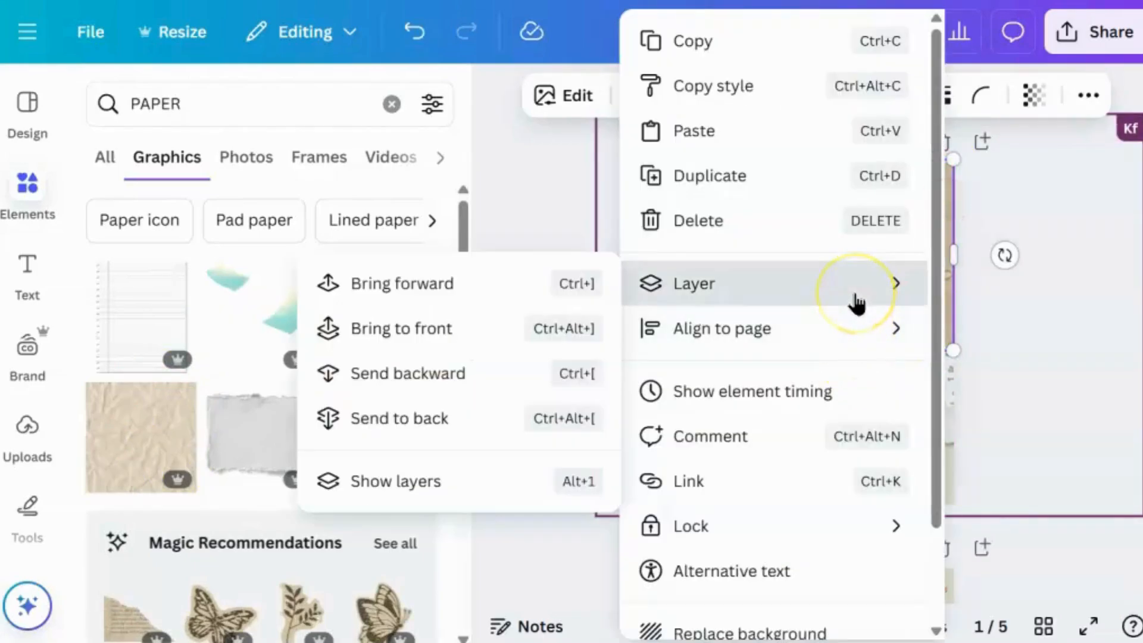
click(1054, 203)
right_click(902, 192)
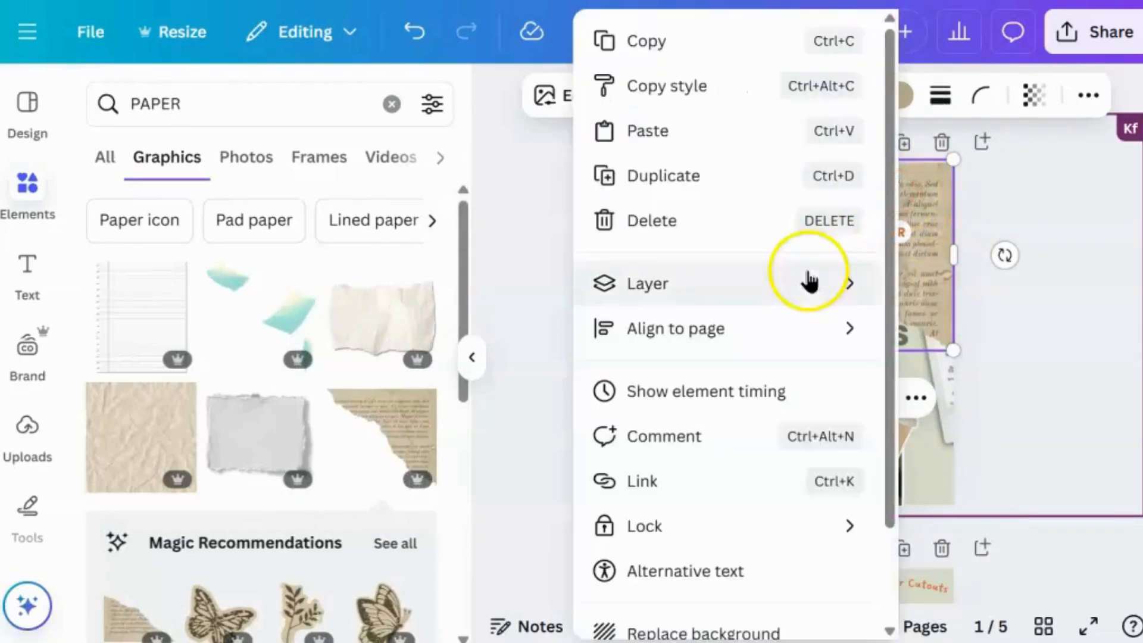
mouse_move(806, 278)
click(373, 419)
click(1052, 241)
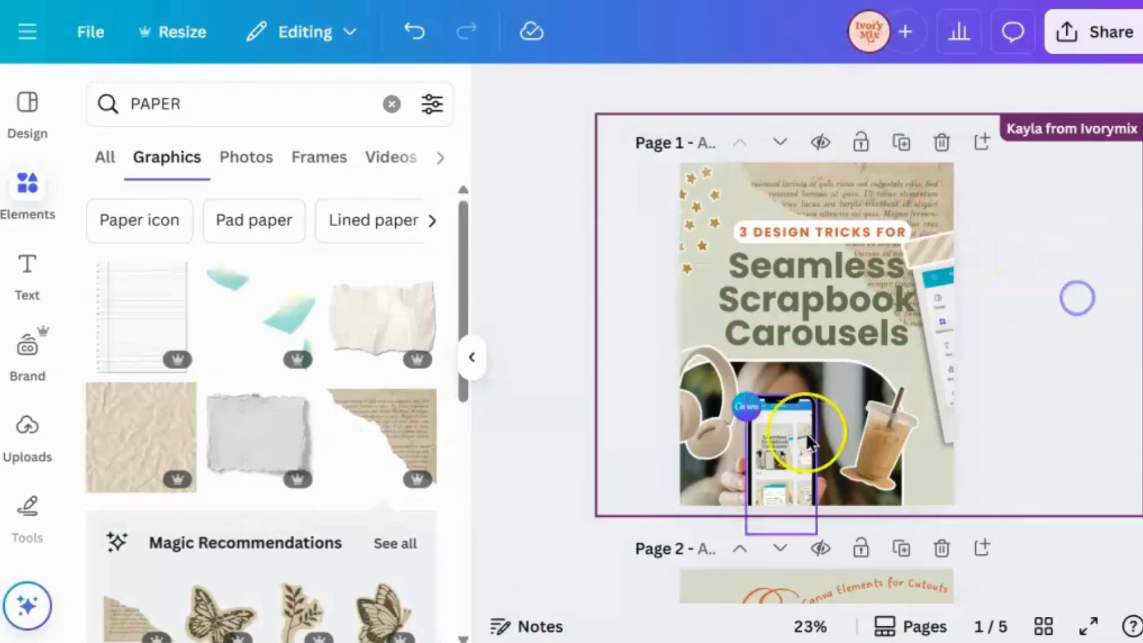
Add the brown butterfly cut-out from the recommended graphics to page 2's bottom-left corner
scroll(794, 405, down, 5)
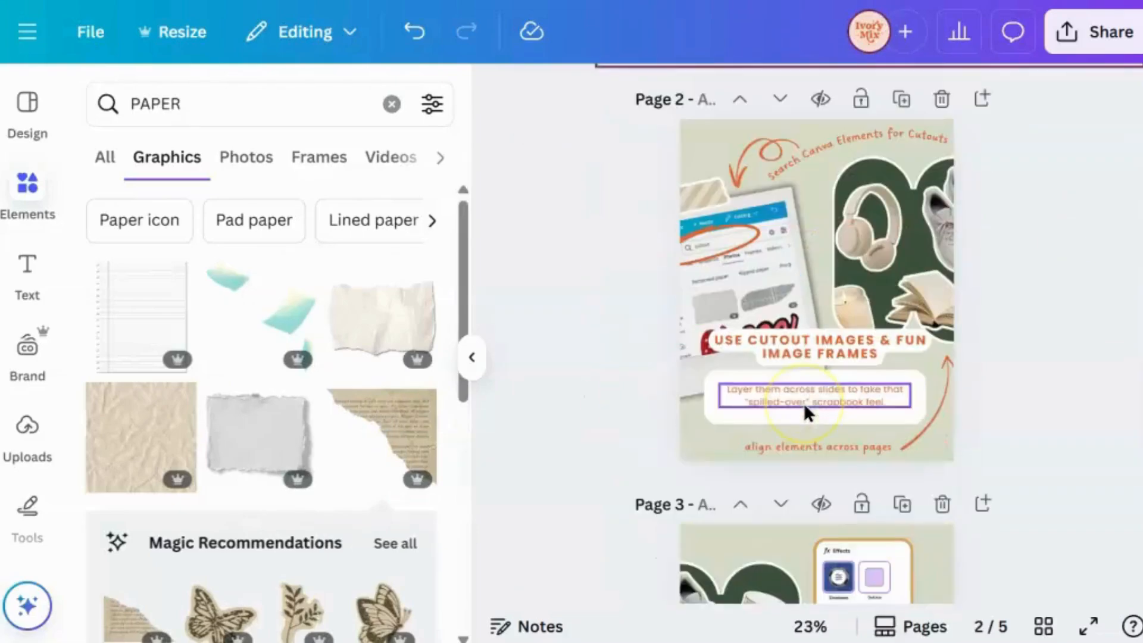
scroll(263, 454, down, 5)
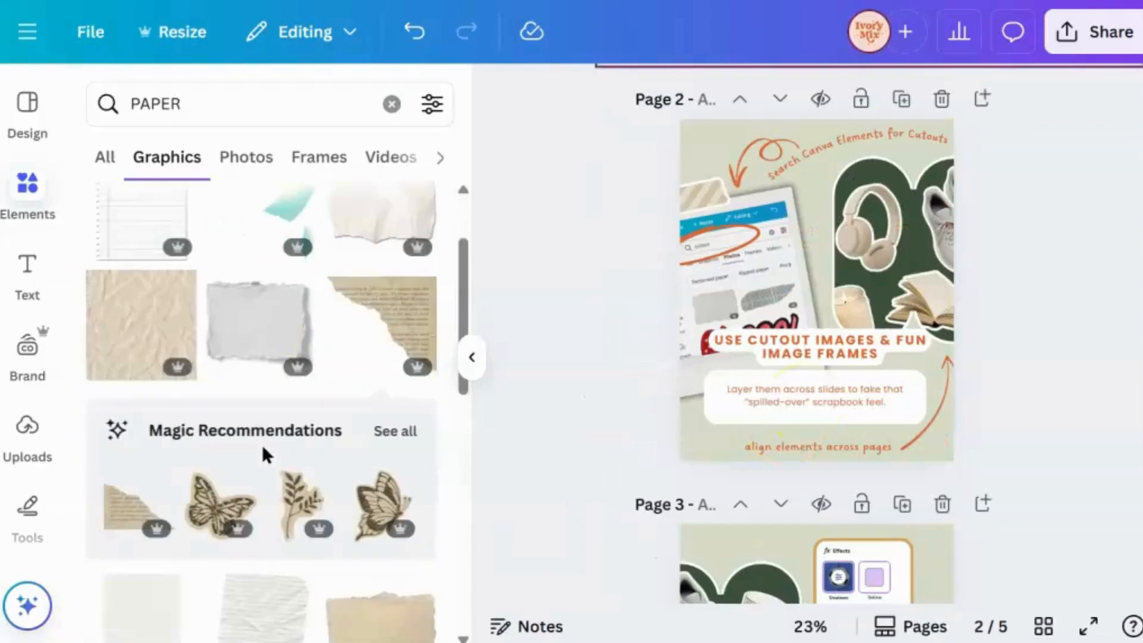
drag(176, 274, 640, 443)
click(1009, 337)
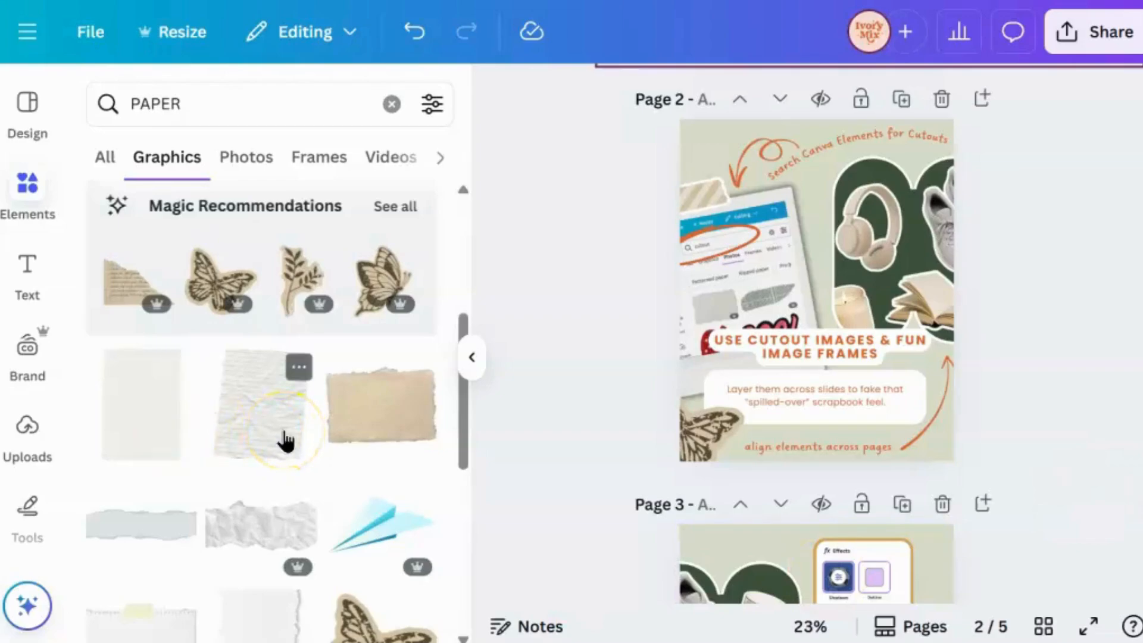
Delete the butterfly from page 2 and the torn book-page paper from page 1
click(683, 435)
scroll(881, 191, up, 7)
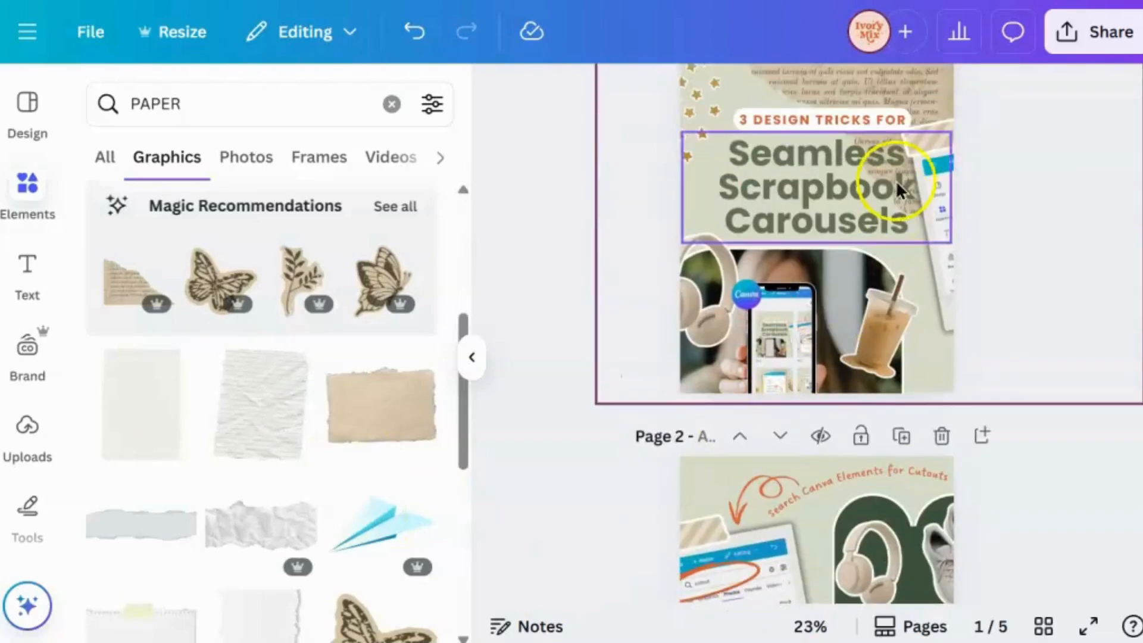
click(916, 192)
drag(916, 191, 812, 176)
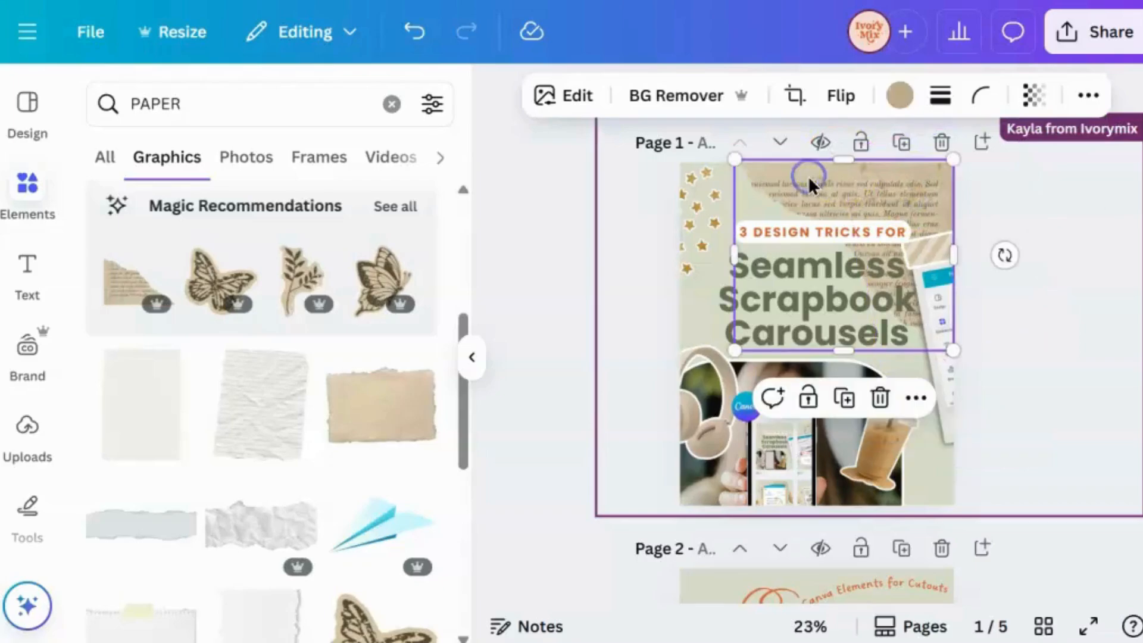
key(Delete)
Review the pages in grid view and examine page 5's offer text, bundle image and cut-outs
click(1030, 621)
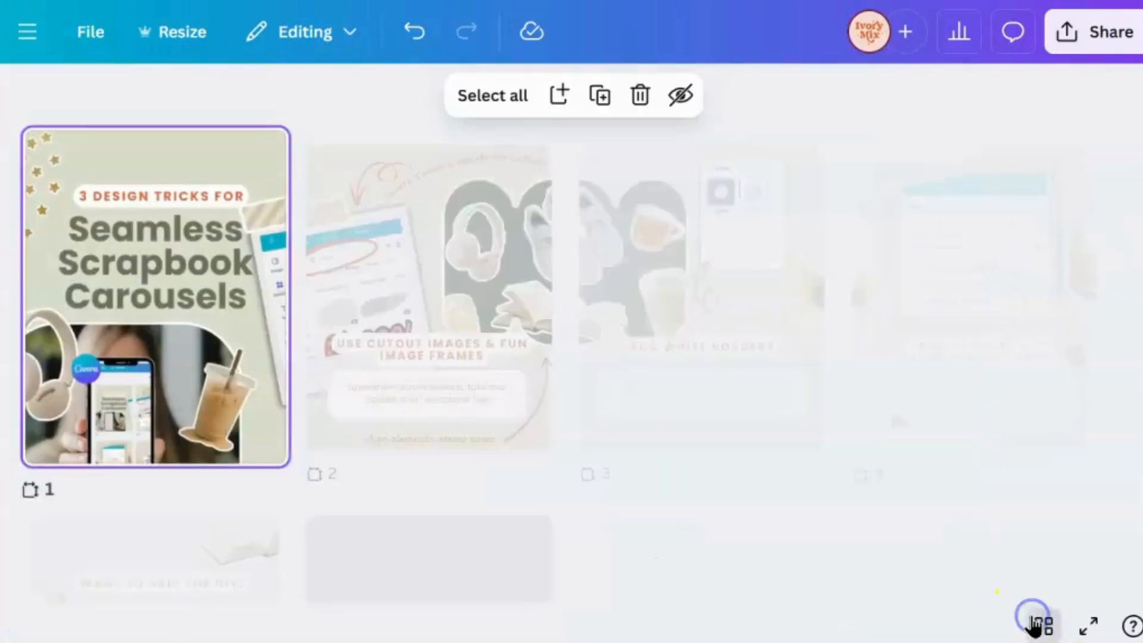
scroll(607, 257, down, 5)
scroll(723, 411, up, 5)
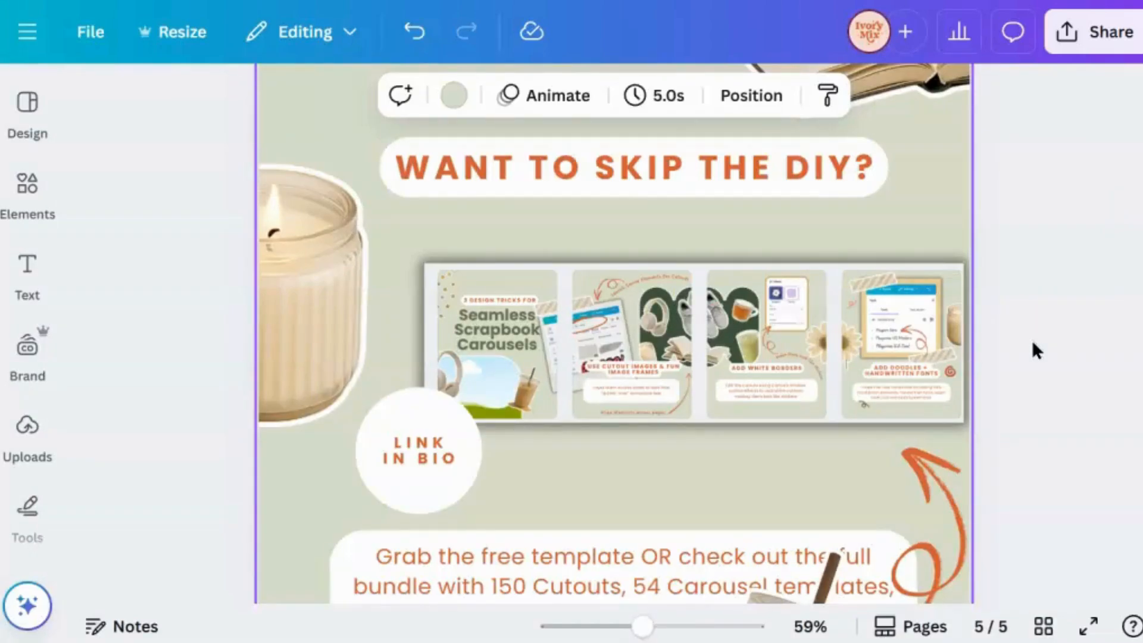
click(1020, 342)
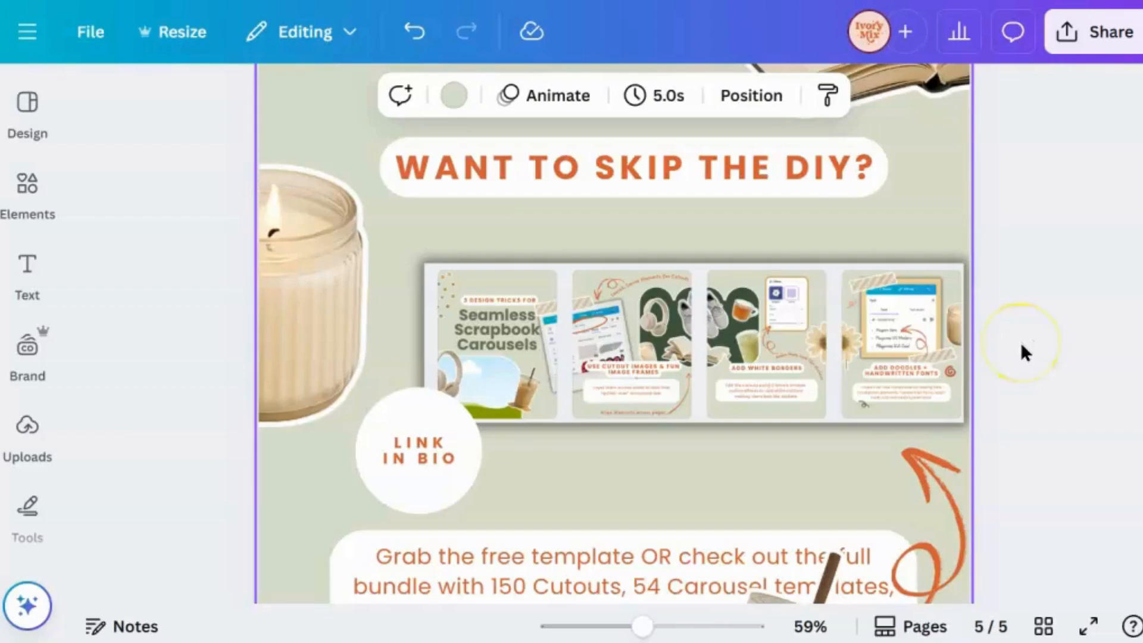
scroll(1020, 341, down, 4)
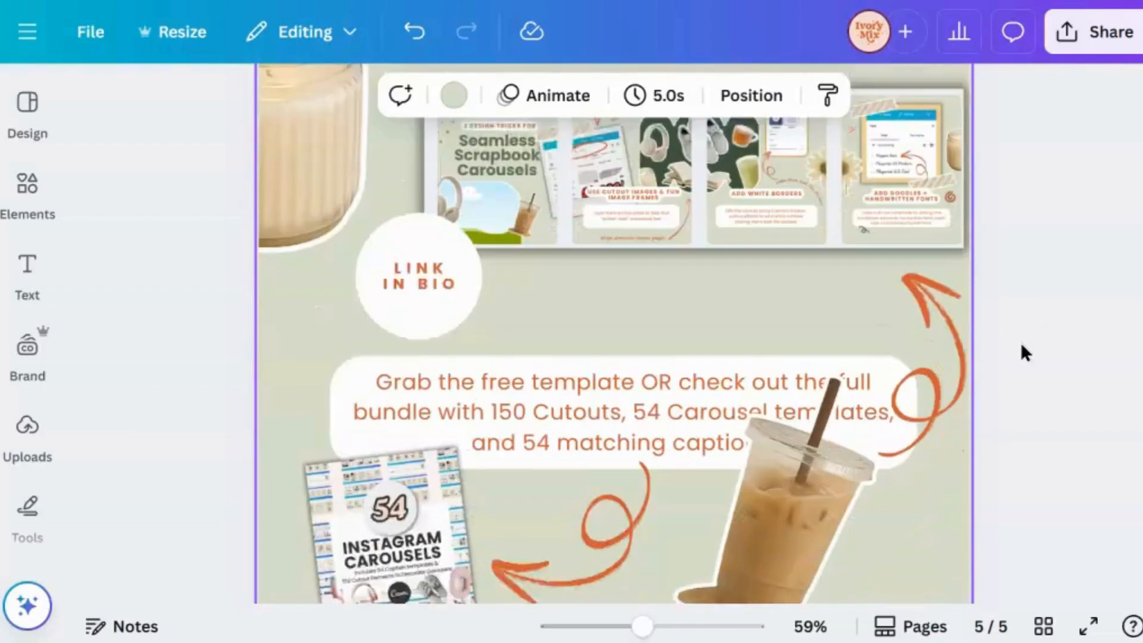
click(483, 464)
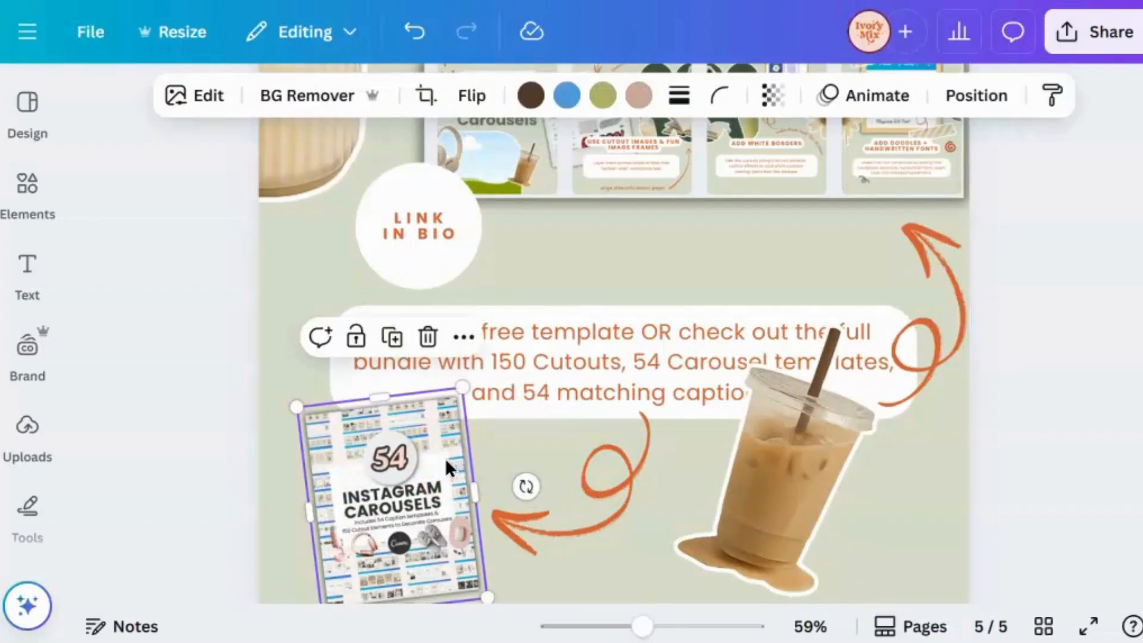
click(748, 468)
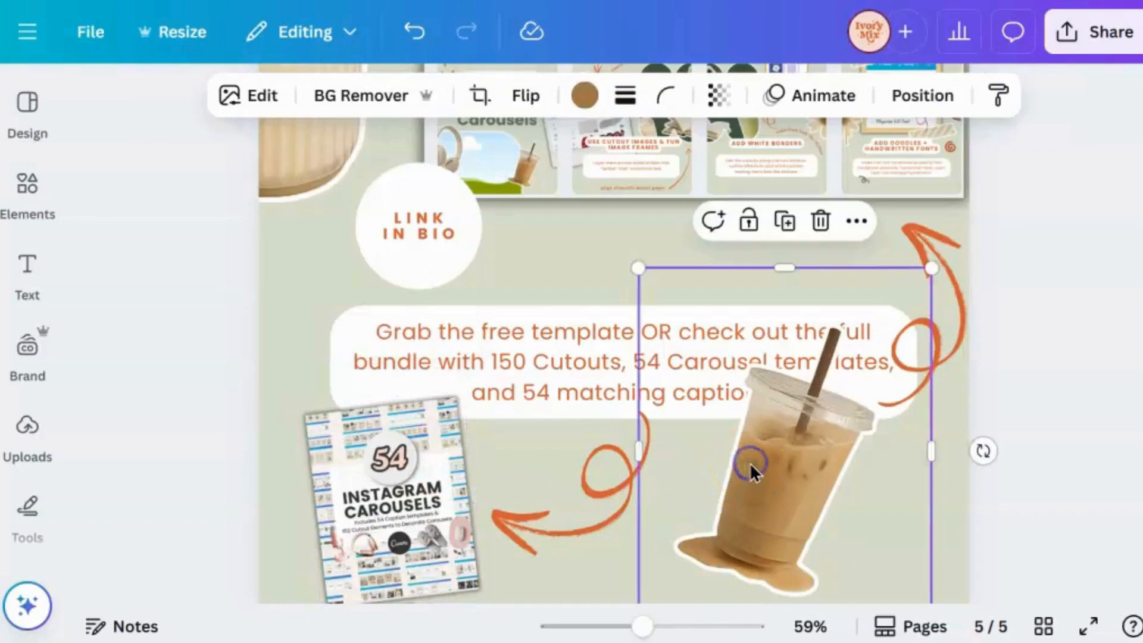
click(618, 481)
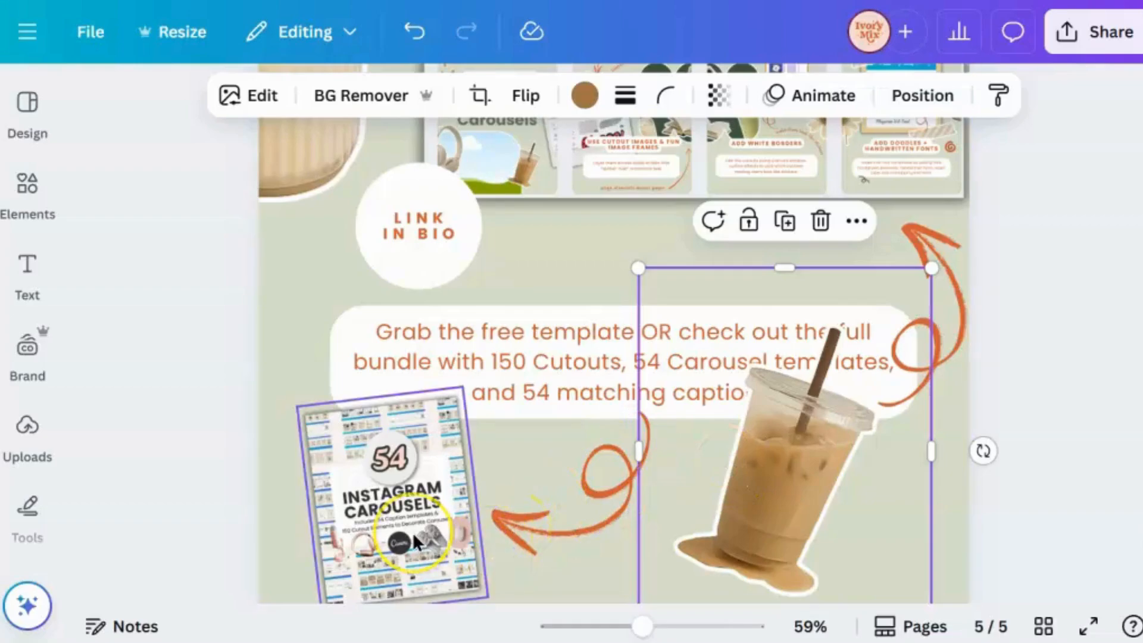
Shrink the iced coffee cut-out on page 5 so that it clears the word "captions" in the text box
click(795, 508)
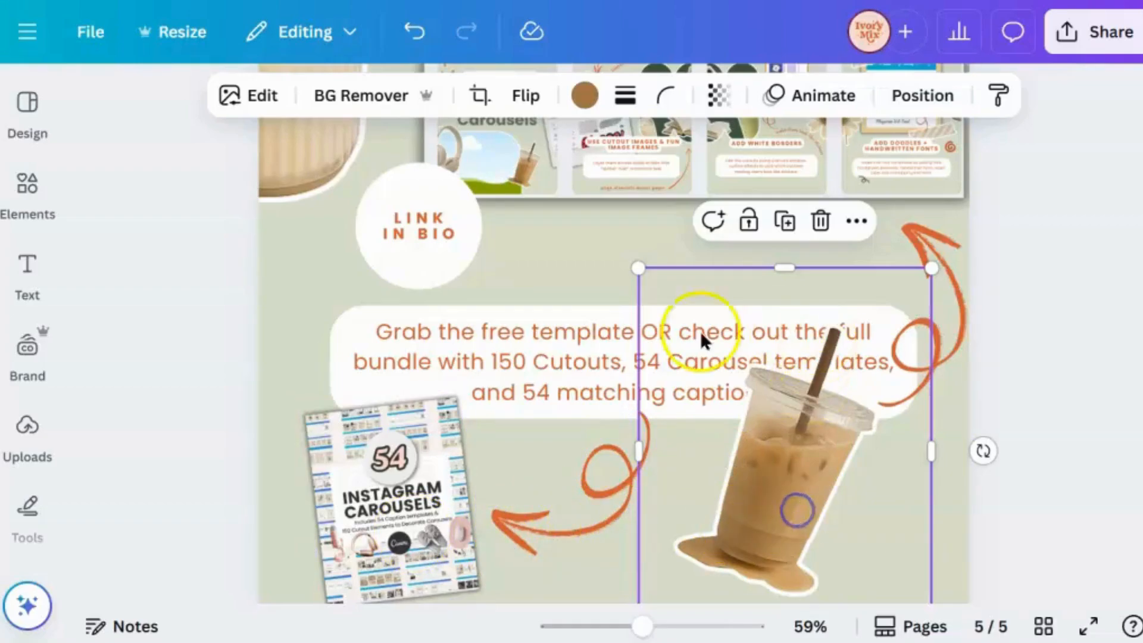
drag(637, 268, 679, 319)
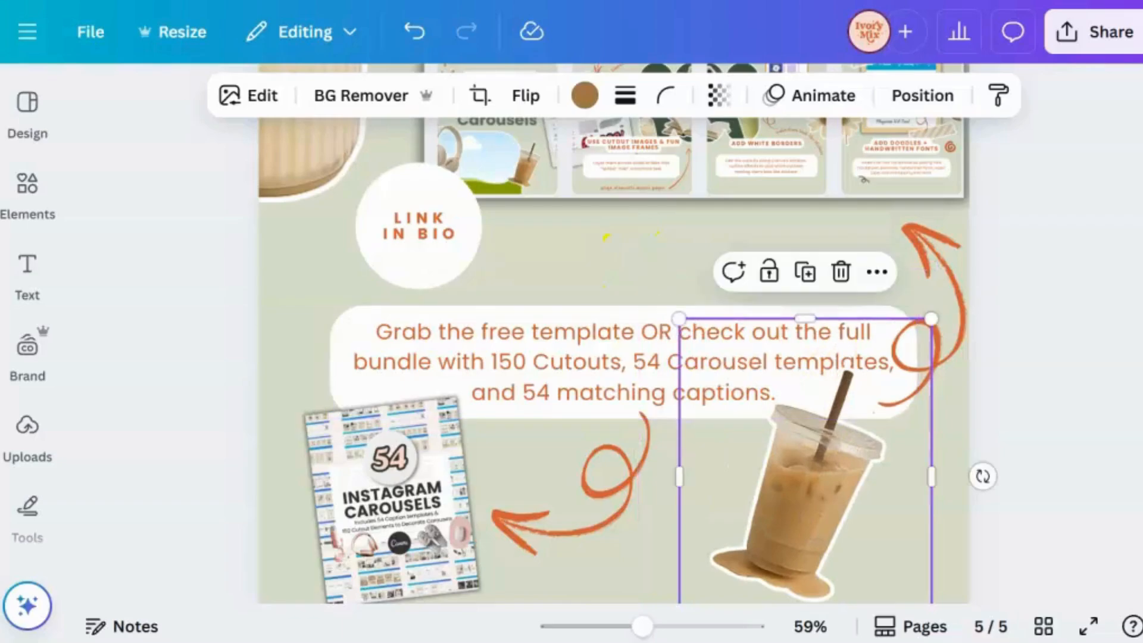
click(976, 420)
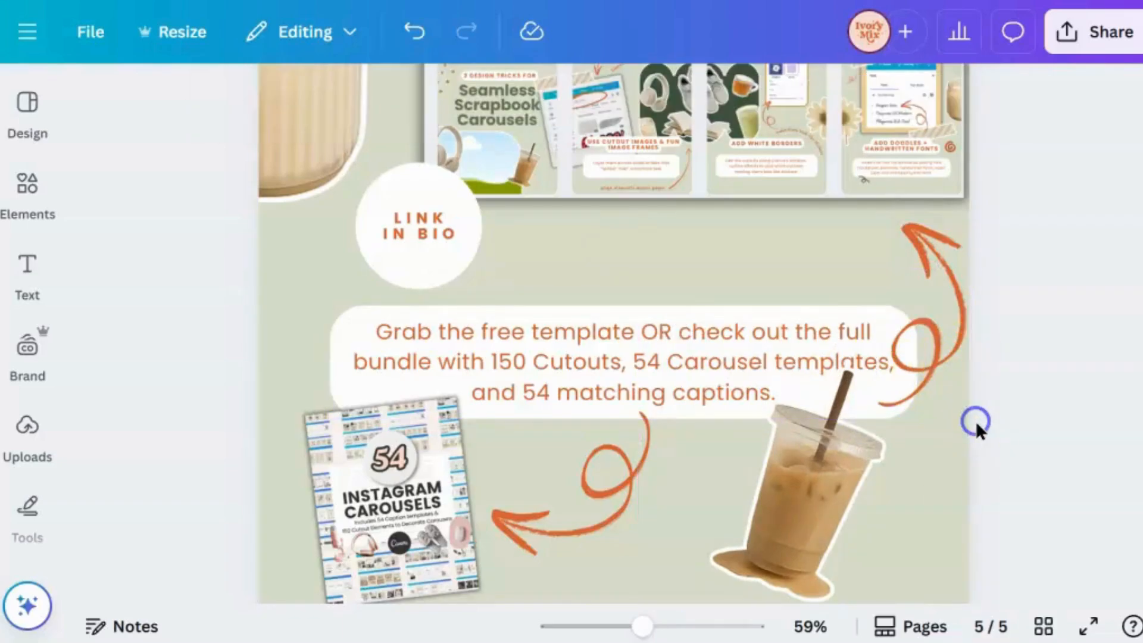
Examine page 5's carousel preview, "54 Instagram Carousels" image and candle cut-out
scroll(976, 420, up, 5)
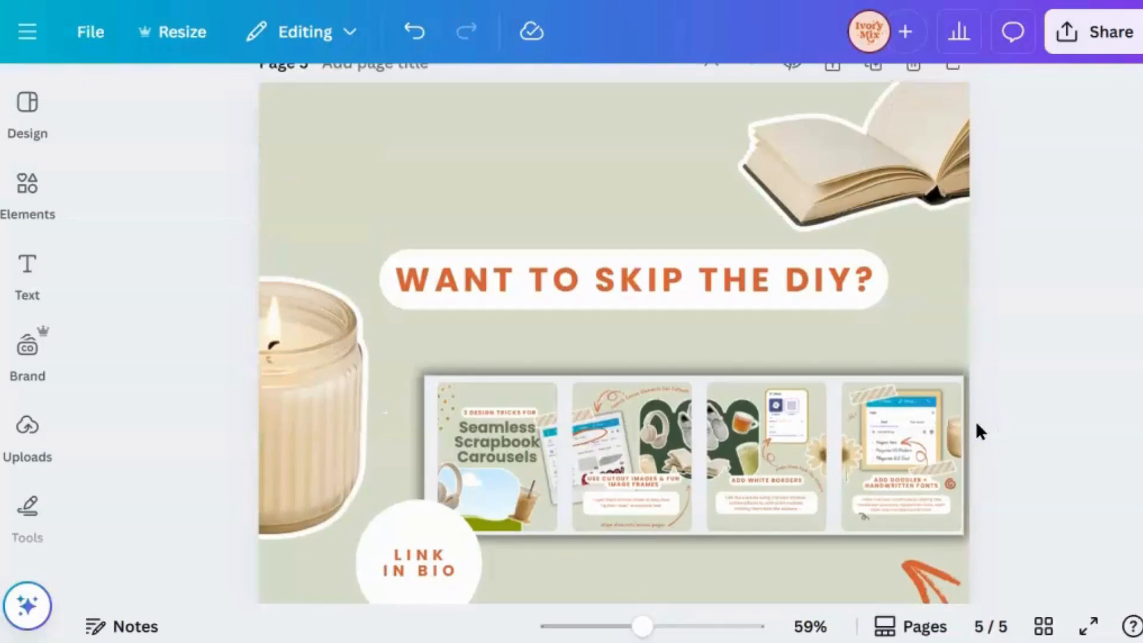
scroll(988, 248, down, 7)
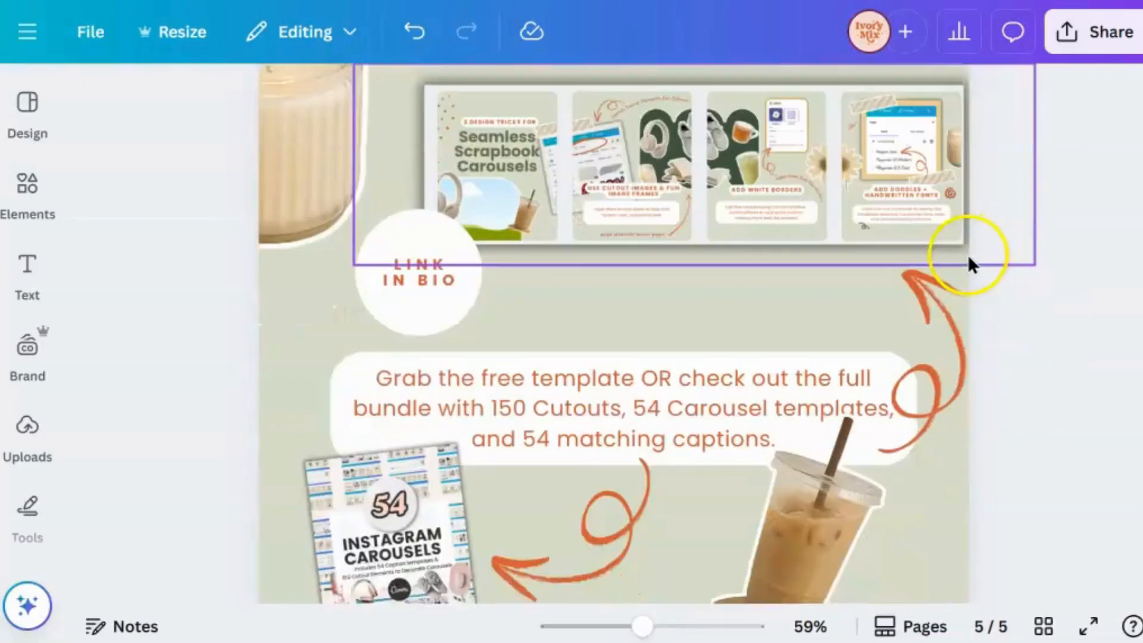
click(434, 458)
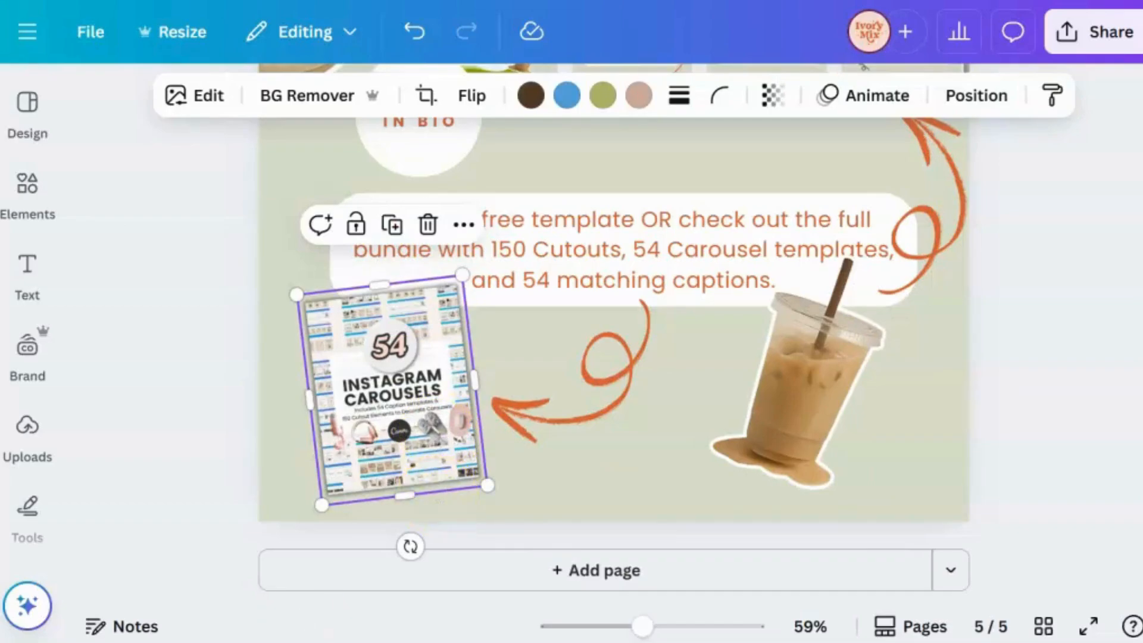
scroll(842, 385, up, 5)
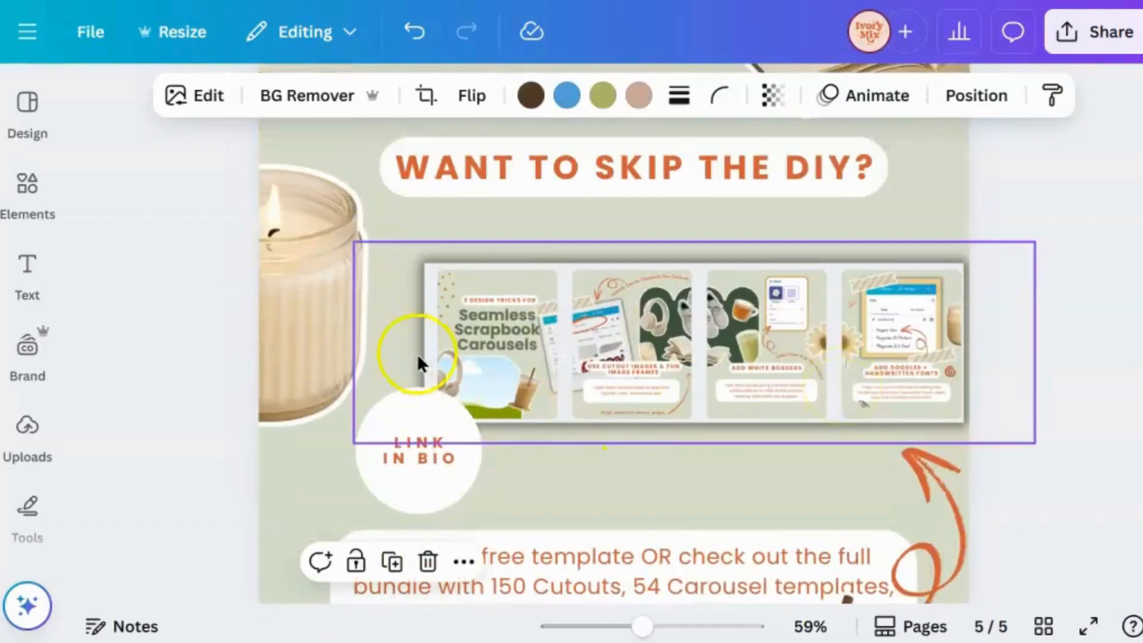
click(302, 349)
Go back through the earlier pages and inspect the book cut-out, filled frame and overlapping elements
scroll(302, 349, up, 8)
click(918, 500)
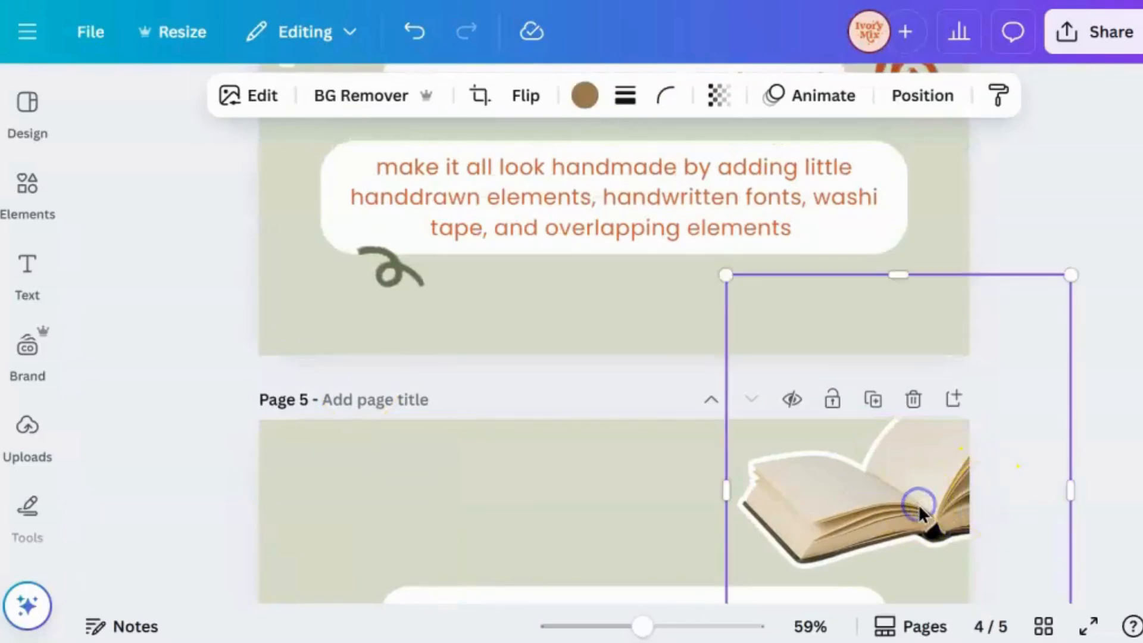
scroll(917, 503, up, 6)
mouse_move(918, 504)
mouse_down()
mouse_move(929, 317)
mouse_move(204, 394)
mouse_move(294, 429)
mouse_move(291, 444)
mouse_move(372, 224)
mouse_move(546, 286)
mouse_up()
scroll(291, 444, up, 6)
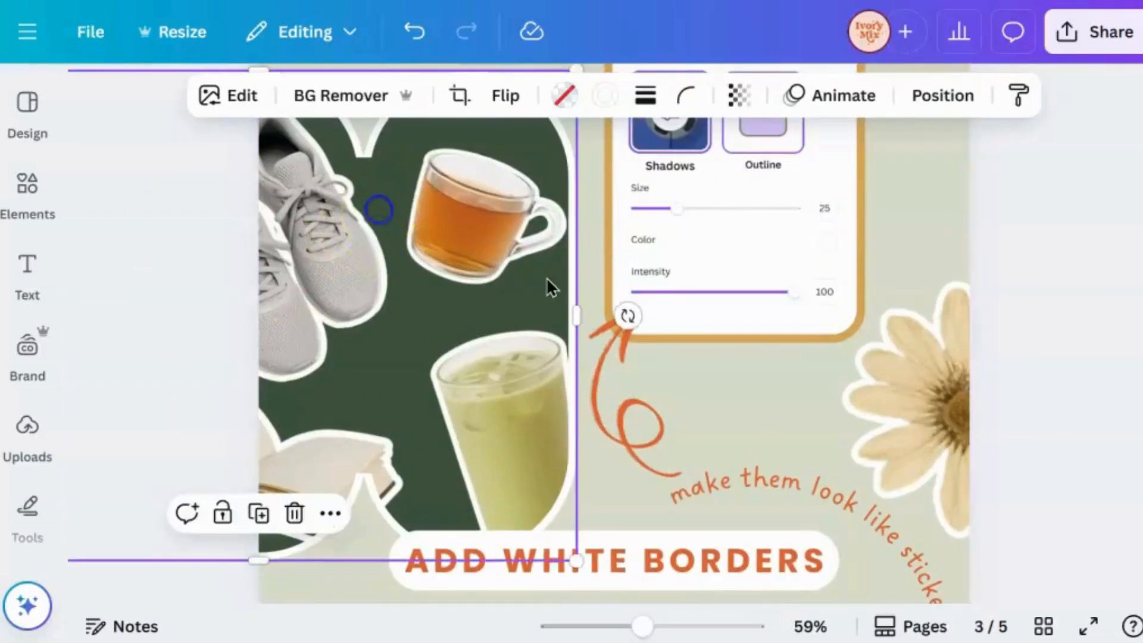
scroll(595, 310, up, 6)
scroll(625, 329, up, 5)
drag(624, 322, 625, 329)
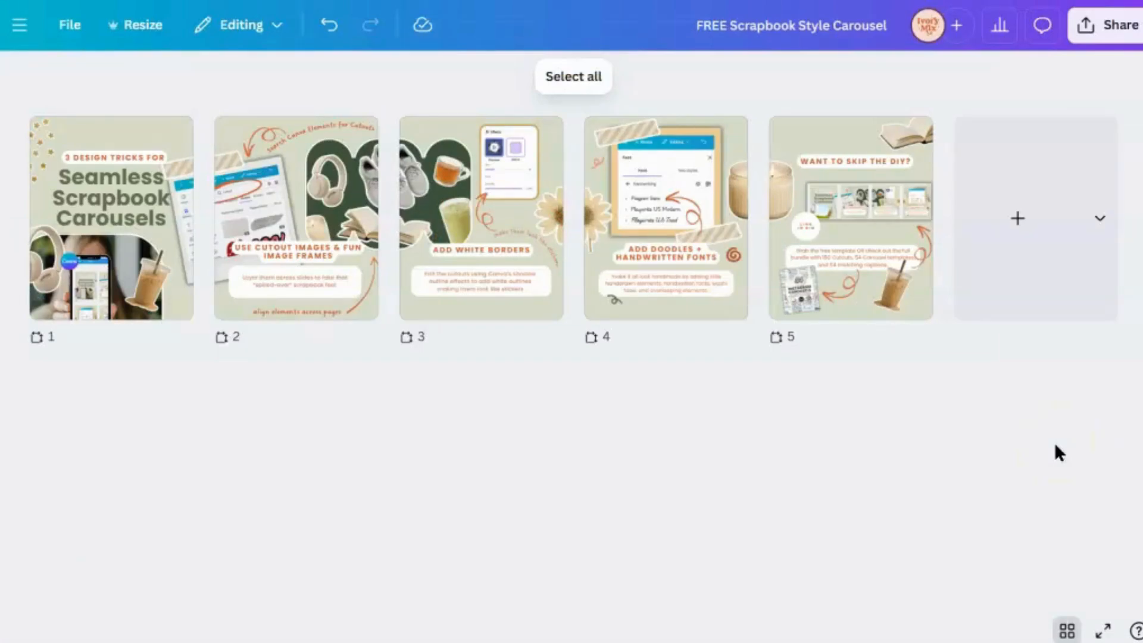
Check the download settings for exporting pages 1–5 as PNG at size 1, and close them
mouse_move(1122, 306)
mouse_down()
mouse_move(863, 467)
mouse_move(724, 470)
mouse_up()
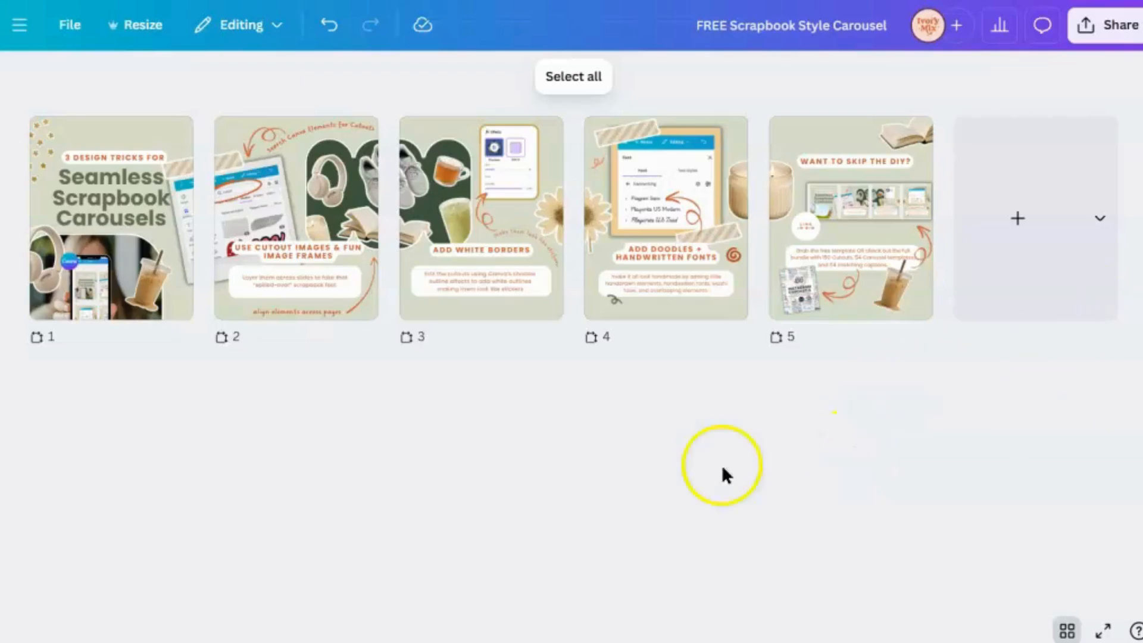
click(1101, 35)
click(856, 433)
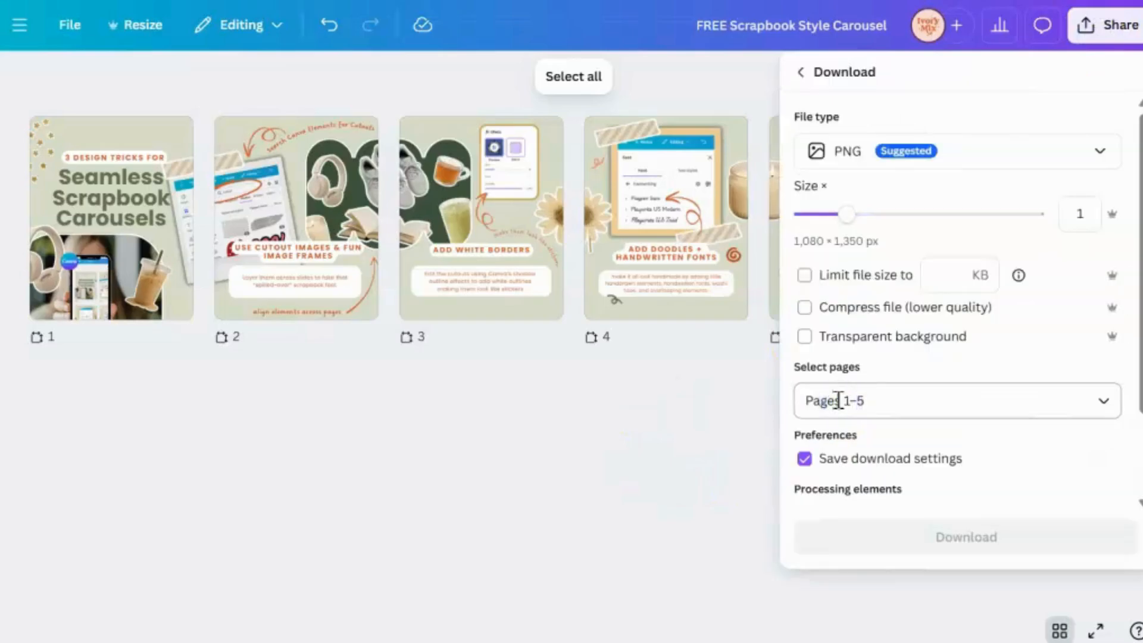
click(881, 186)
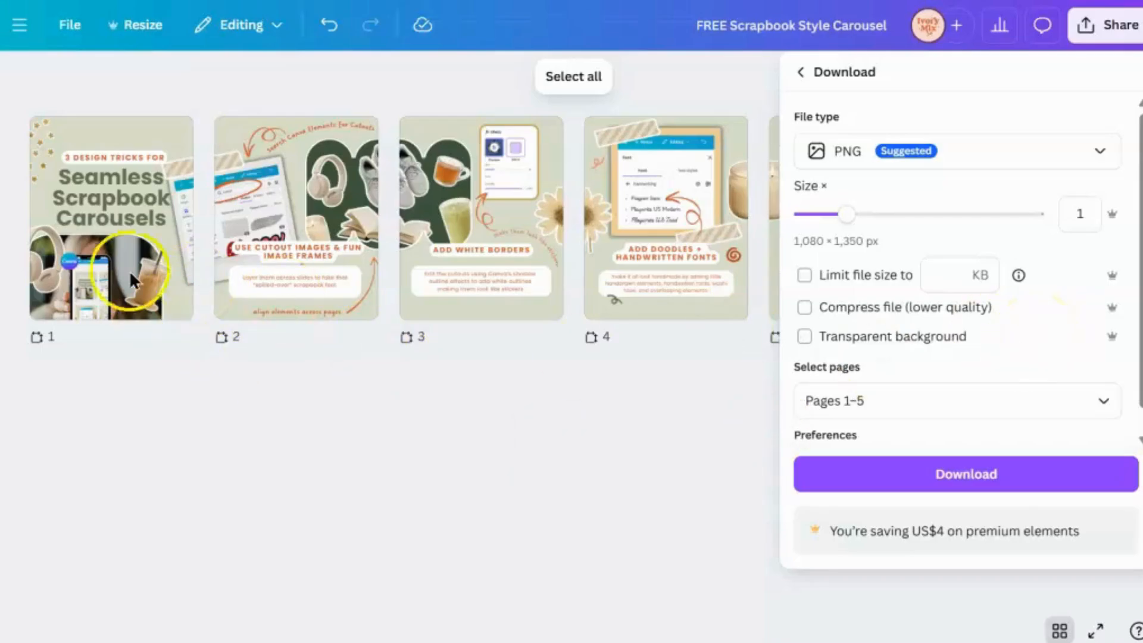
click(642, 539)
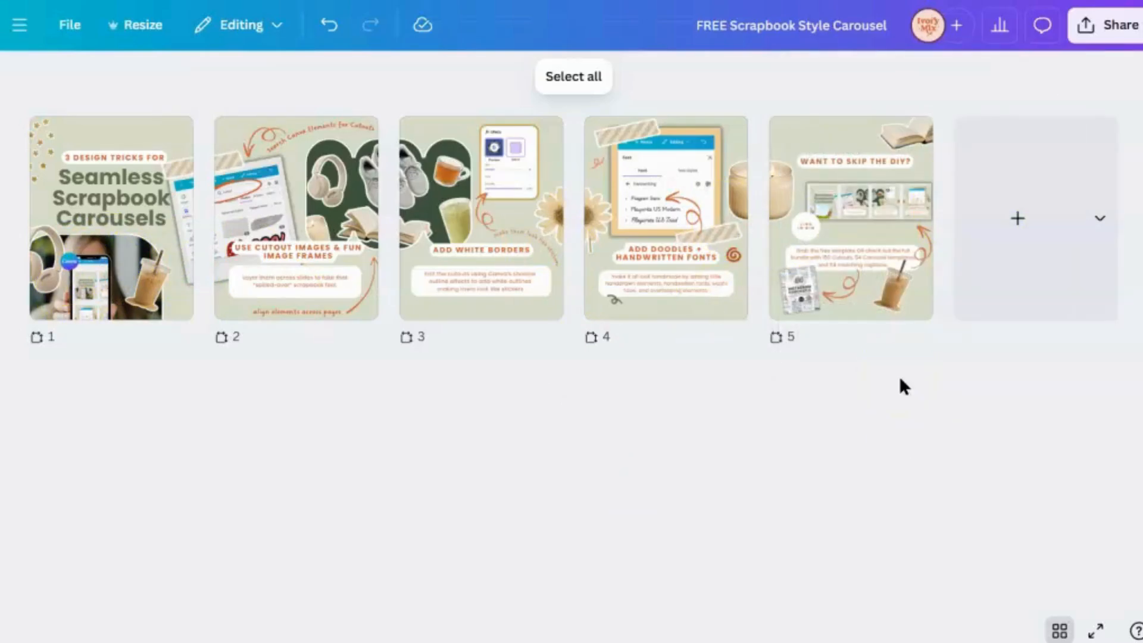
Open page 1, look through the pages up close, and return to the grid overview
click(119, 238)
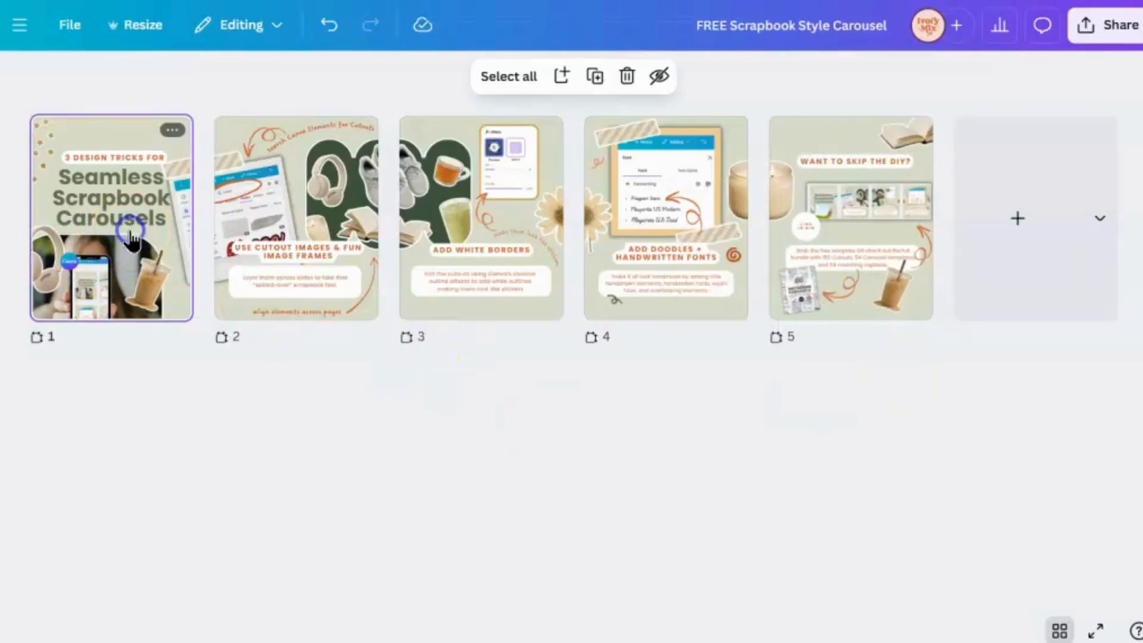
double_click(122, 231)
scroll(648, 412, down, 20)
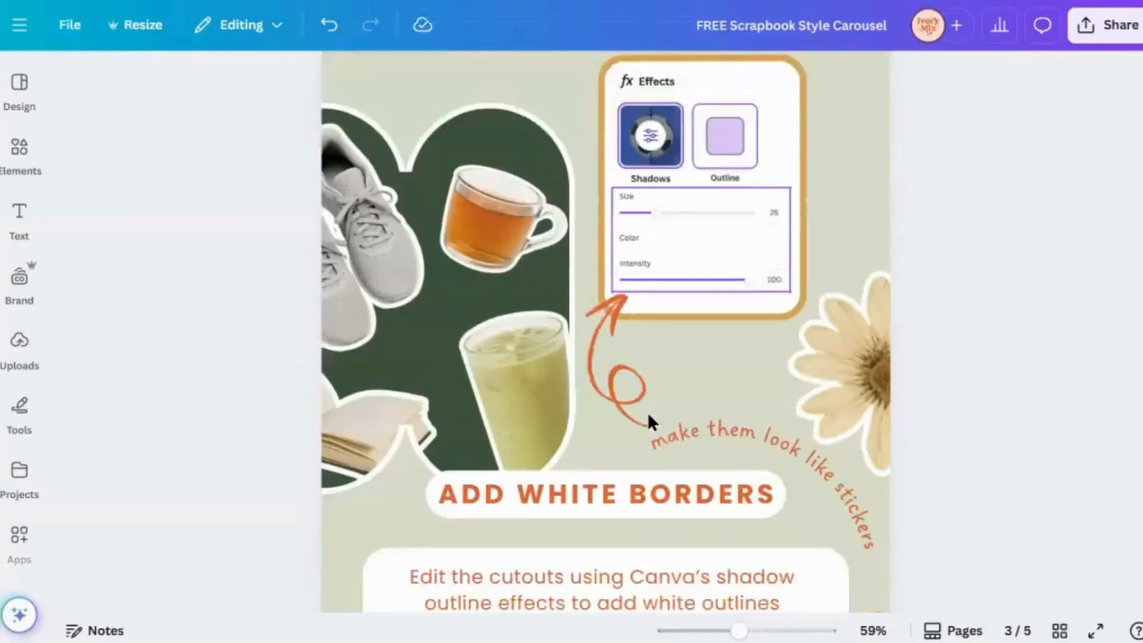
scroll(648, 412, up, 8)
scroll(647, 412, up, 5)
click(1060, 630)
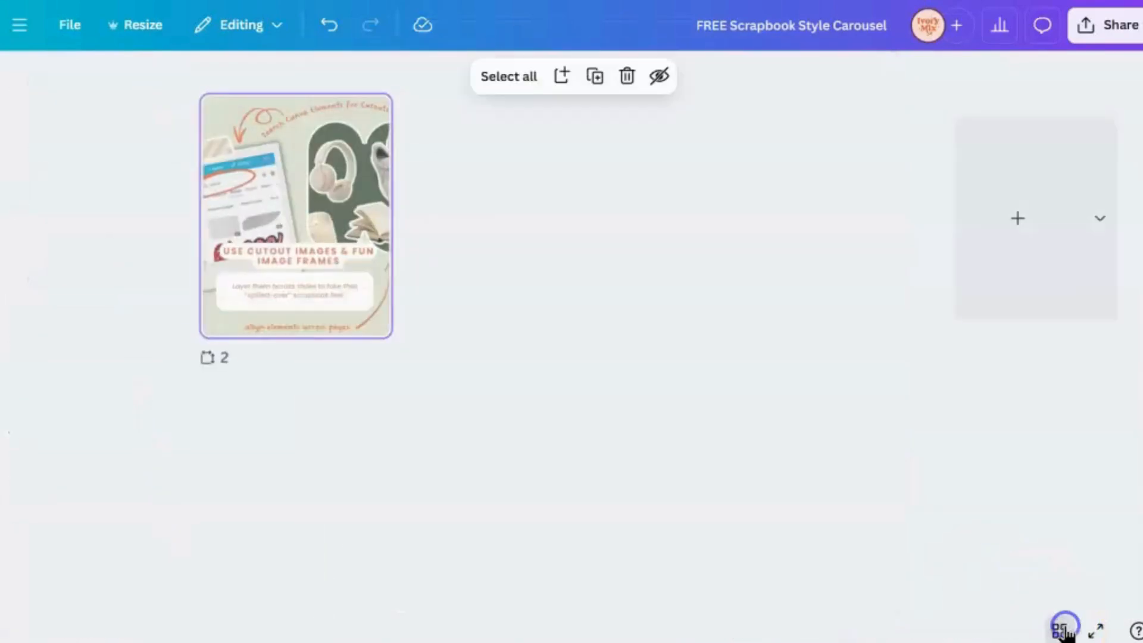